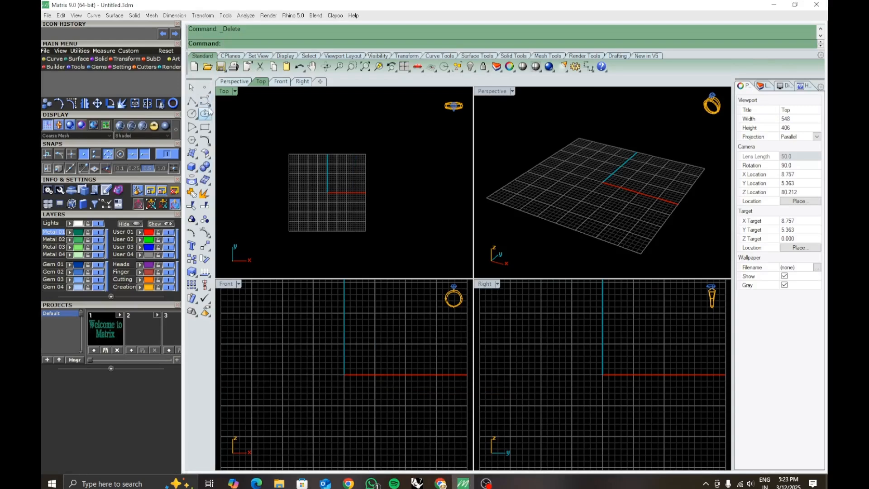
left_click(204, 101)
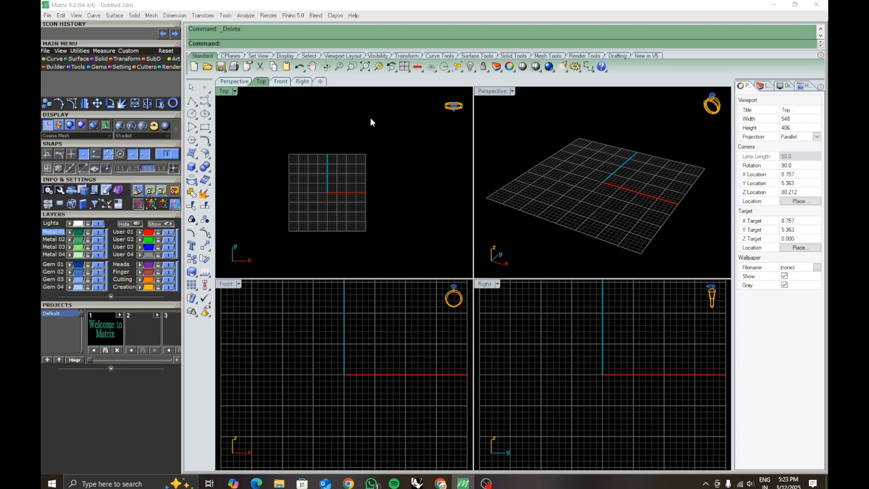
left_click(402, 68)
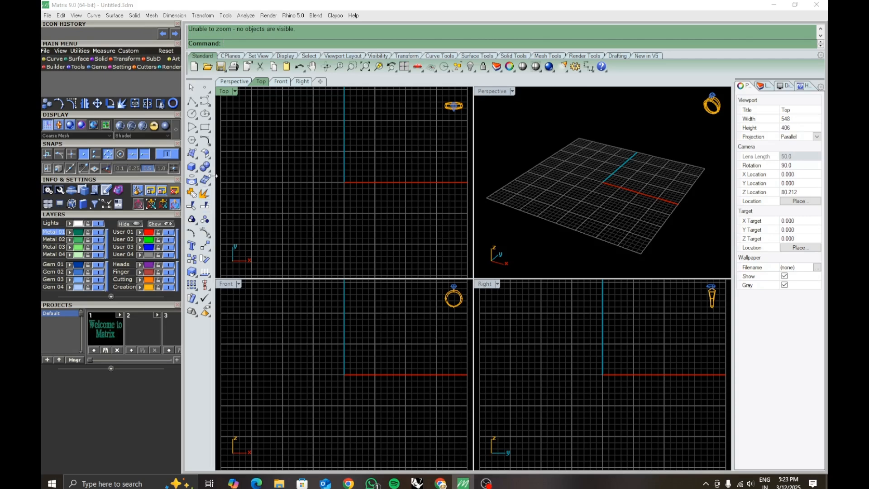
mouse_move(205, 141)
type("Off")
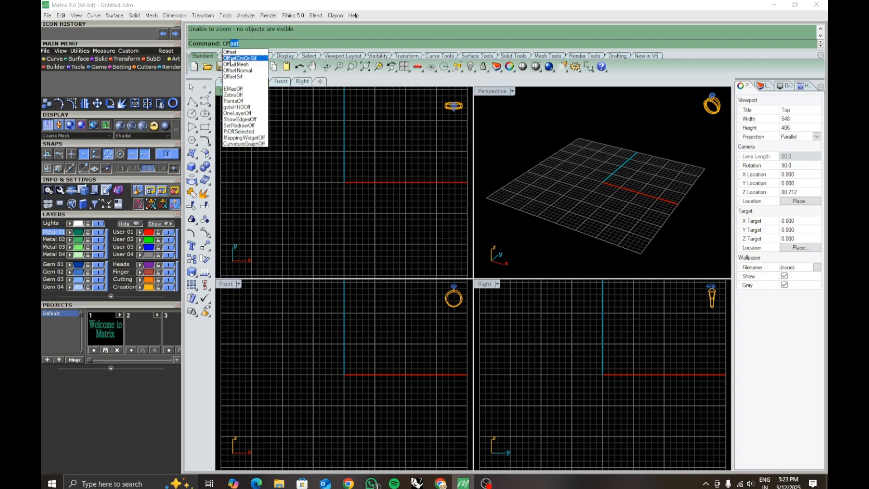
key("Escape")
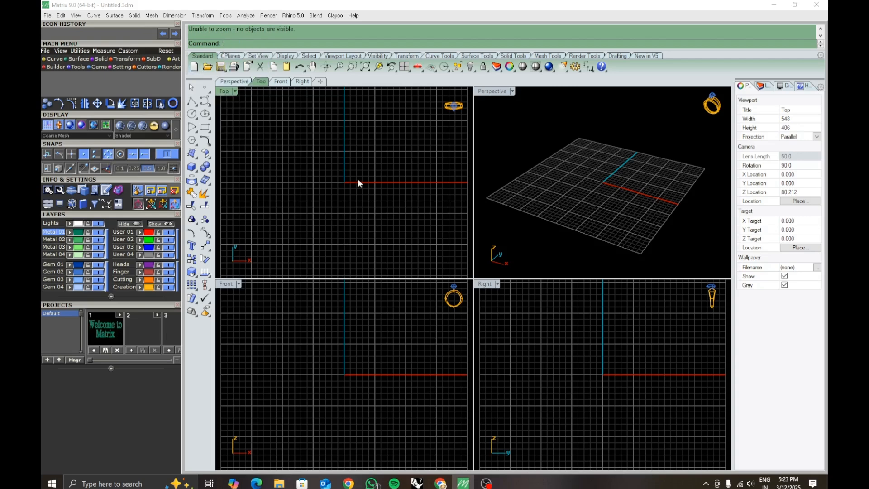
- Maximize the Top viewport and show the full layer list
scroll(358, 190, "down", 3)
double_click(228, 91)
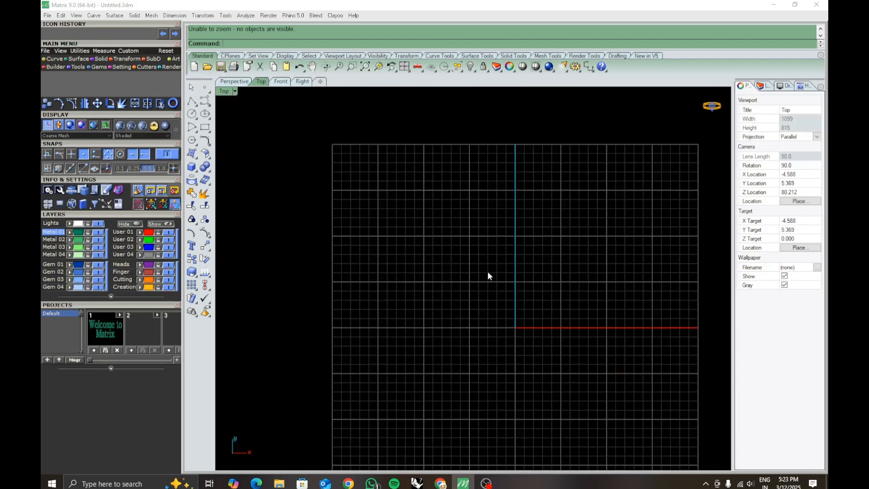
right_click_drag(418, 259, 383, 241)
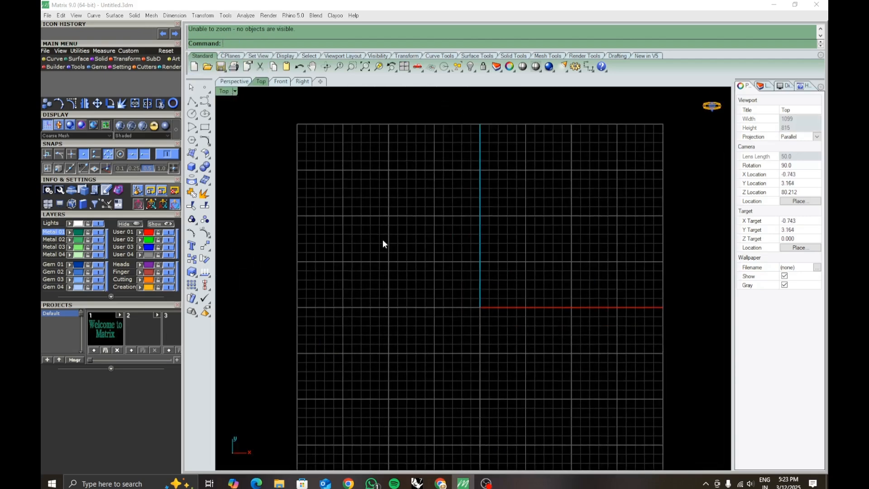
left_click(766, 88)
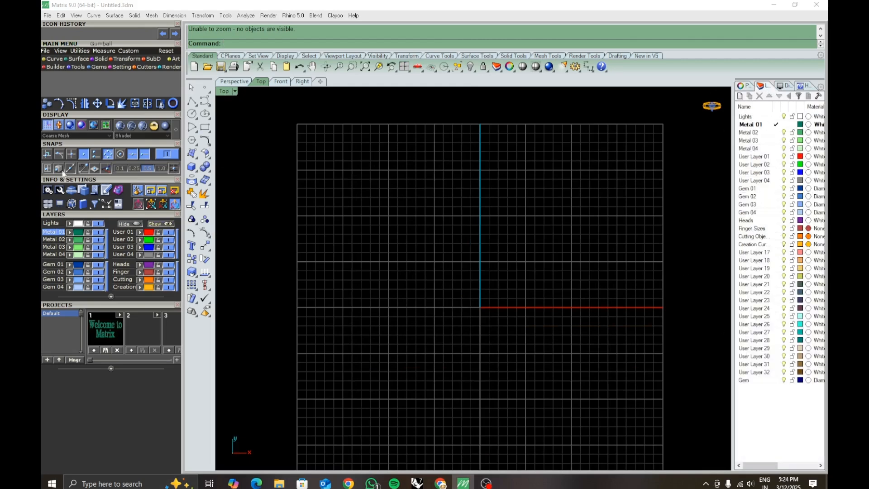
left_click(193, 103)
left_click(389, 275)
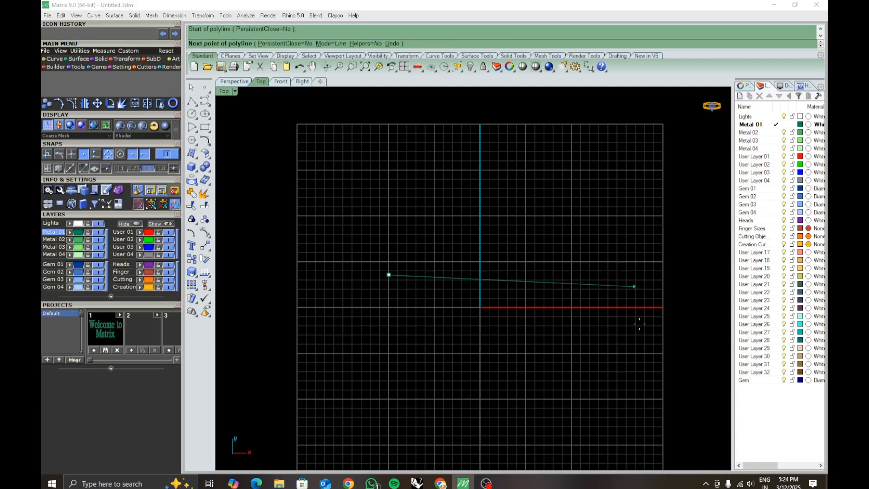
key("Escape")
- Draw a circle by center and diameter in the Top view, above and to the negative X side of the origin
left_click(192, 114)
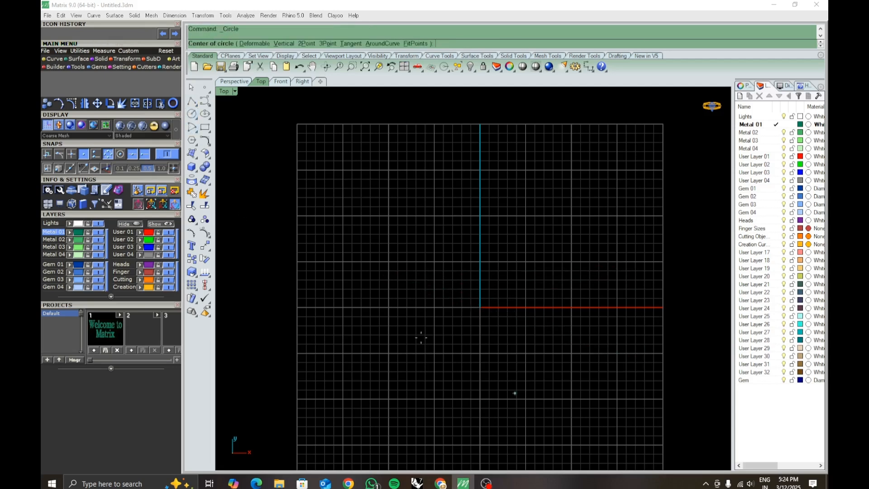
left_click(429, 268)
left_click(436, 317)
right_click_drag(437, 317, 460, 334)
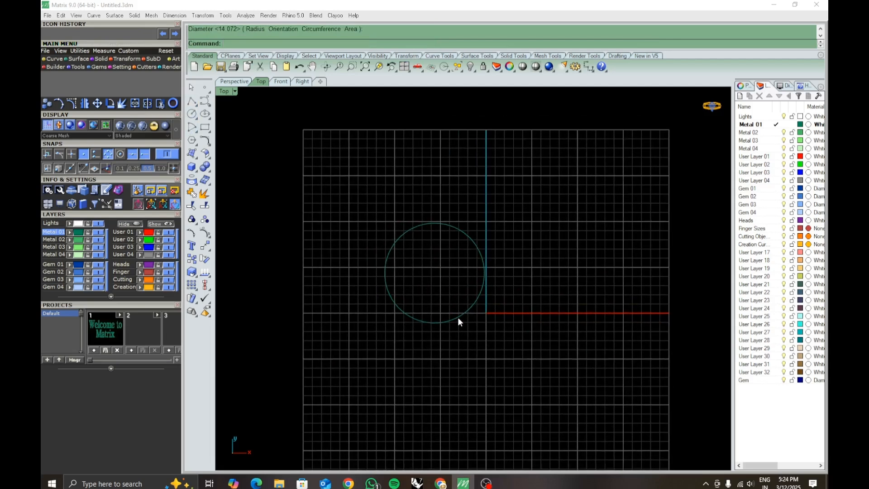
- Start an Offset of the circle and set the offset distance to 1
left_click(458, 317)
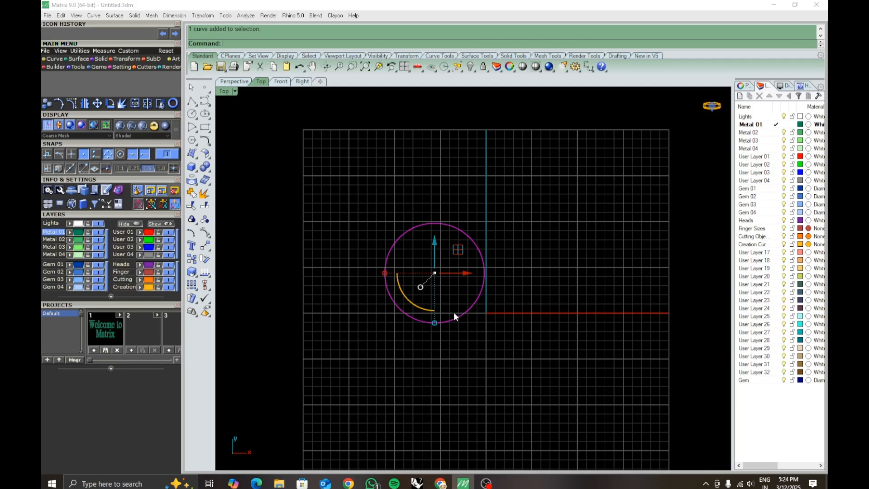
type("Offset")
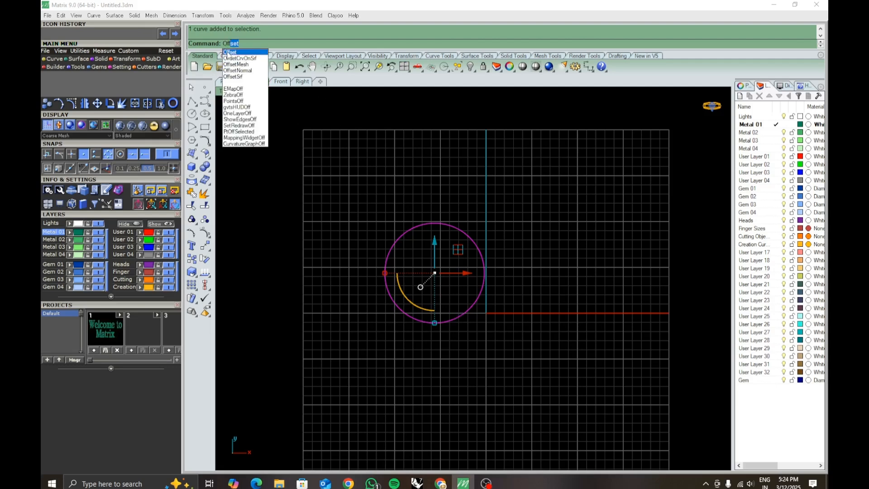
left_click(228, 53)
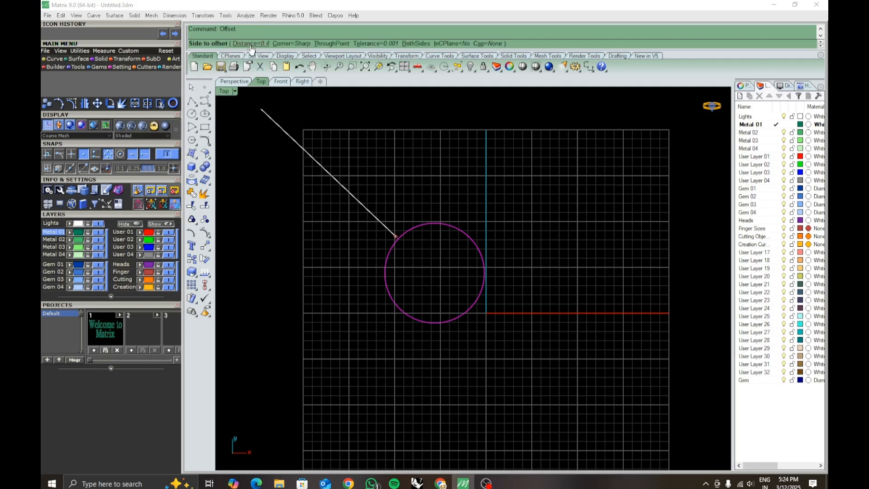
left_click(251, 45)
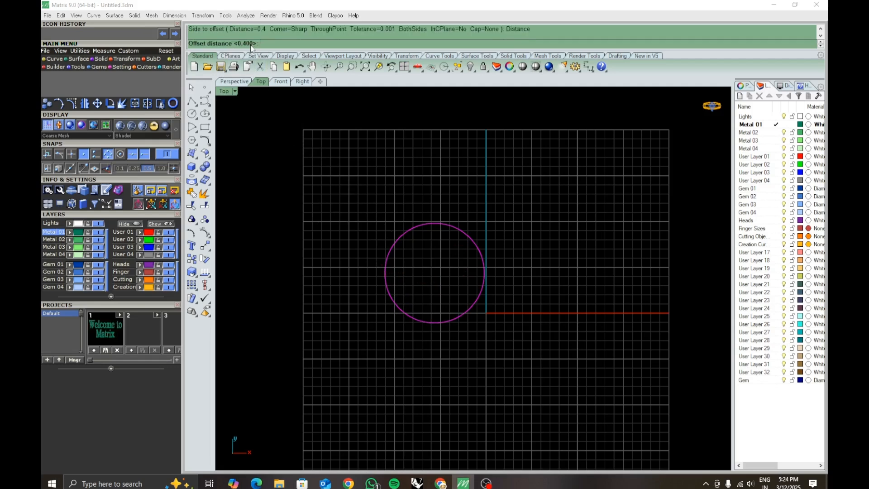
type("1")
key("Return")
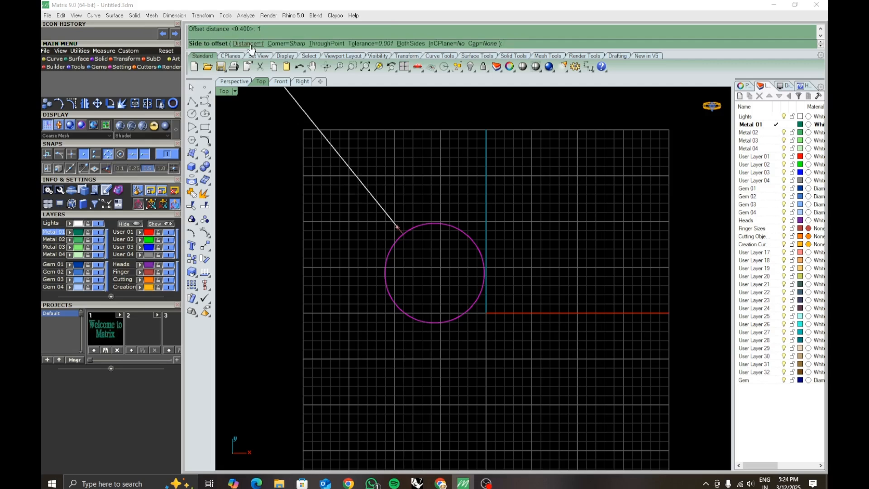
- Keep the offset corner style Sharp and try the through-point option on the circle
left_click(286, 44)
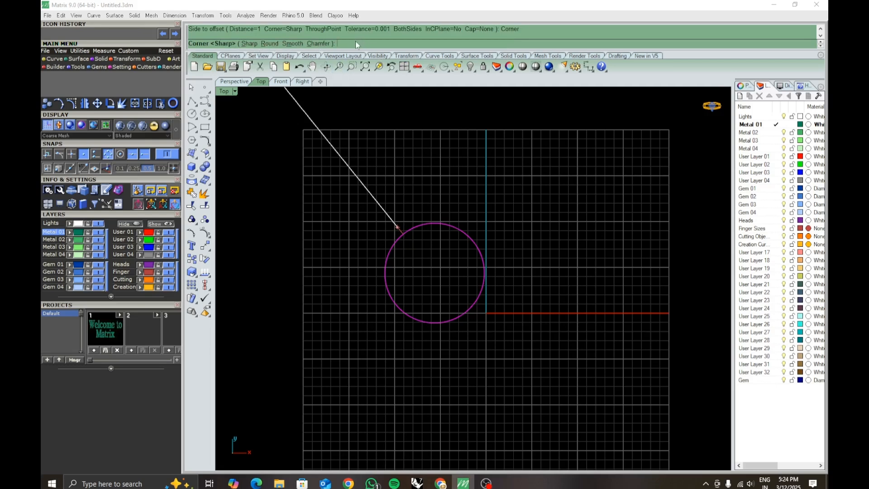
key("Return")
left_click(339, 44)
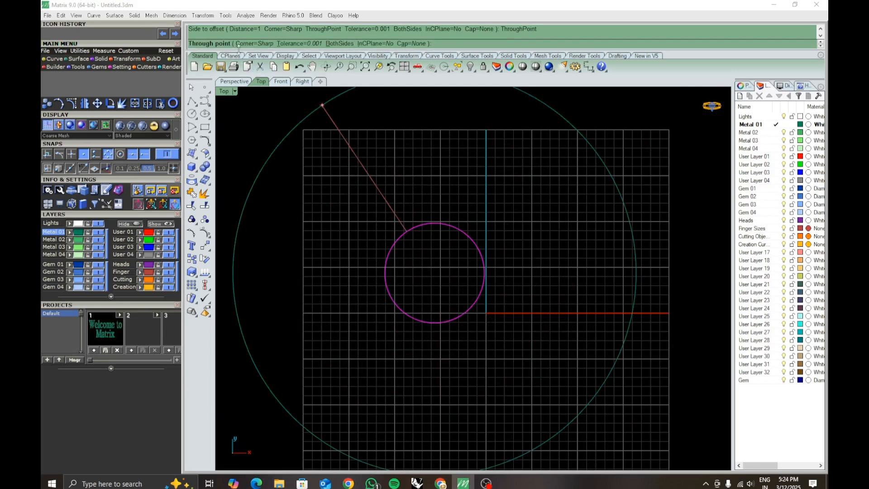
key("Escape")
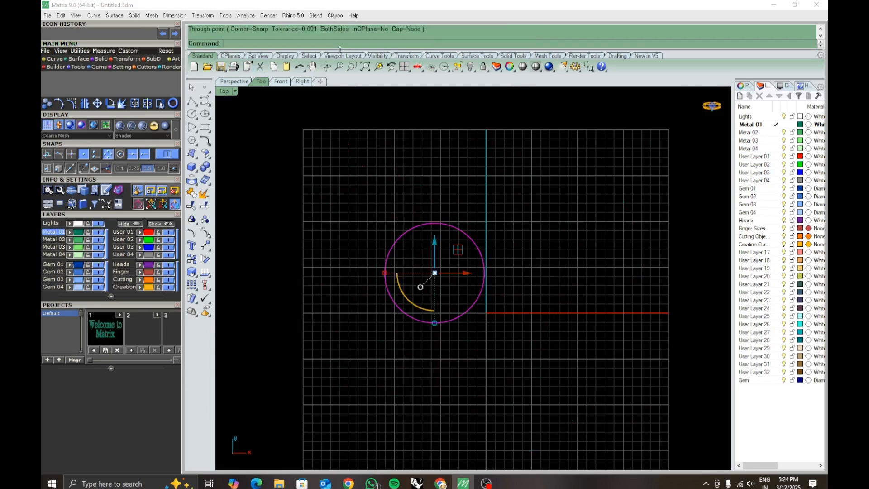
- Offset the circle outward by a distance of 1
right_click(503, 300)
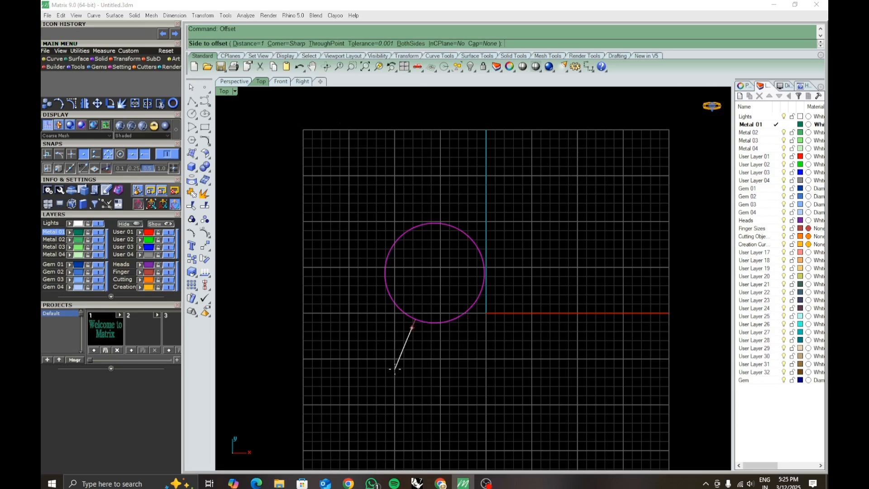
left_click(404, 364)
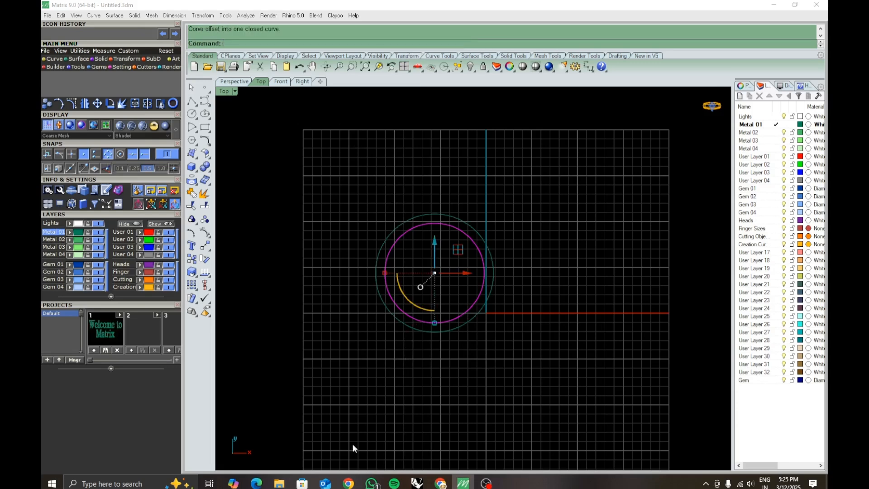
- Measure the gap between the two circles at their lower quadrant points with a temporary linear dimension
left_click(589, 66)
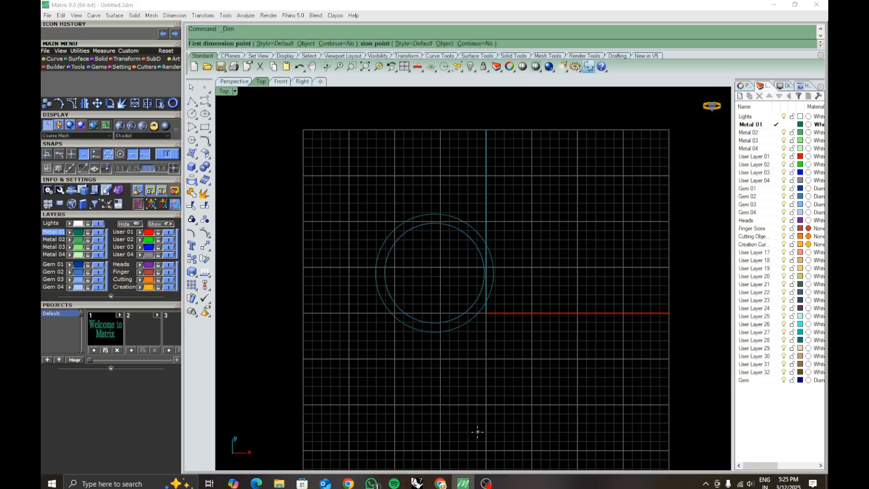
scroll(466, 356, "up", 4)
left_click(388, 270)
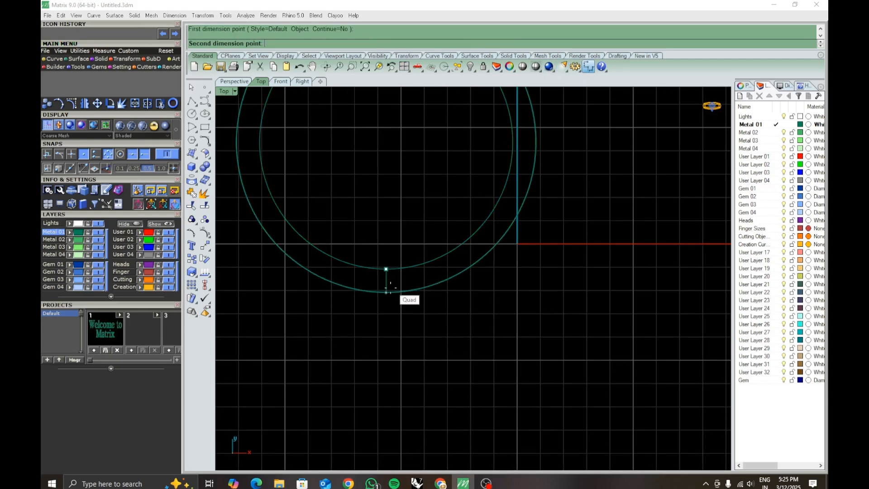
left_click(388, 292)
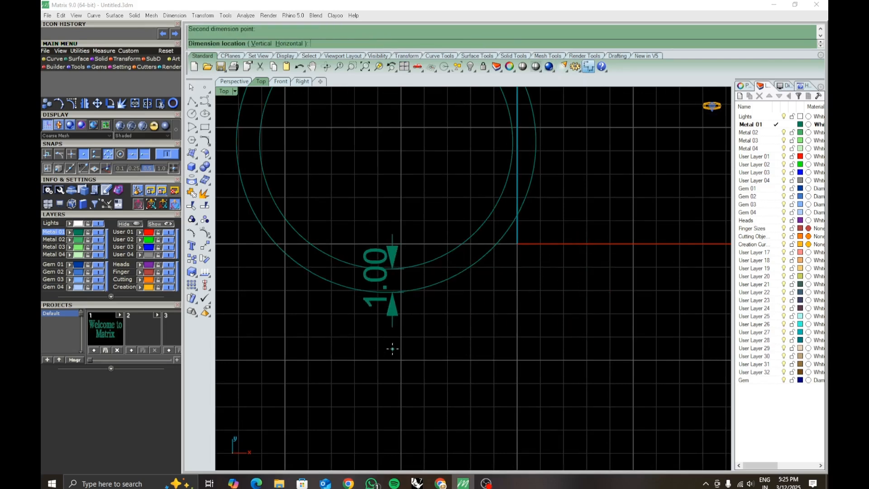
key("Escape")
- Delete the outer circle made by the offset
scroll(415, 325, "down", 1)
left_click(415, 296)
key("Delete")
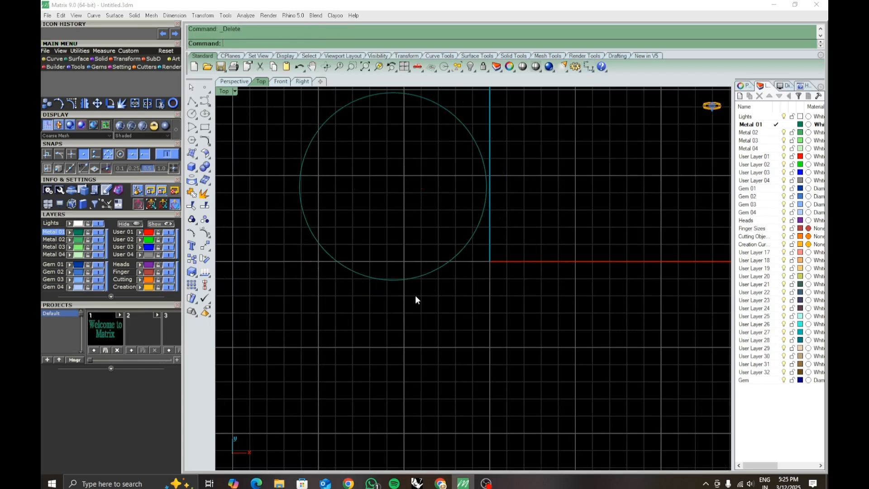
- Offset the remaining circle outward by a distance of 1.5 with sharp corners
left_click(417, 279)
scroll(461, 348, "down", 1)
scroll(466, 349, "down", 1)
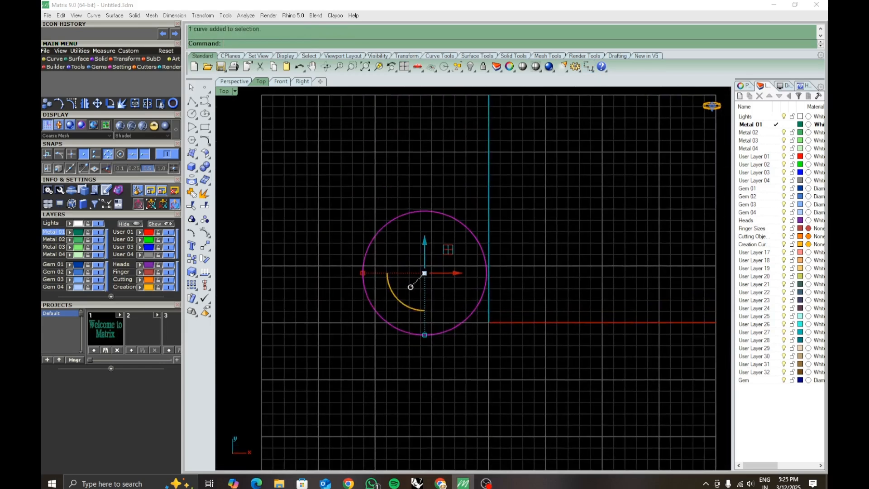
type("offset")
key("Return")
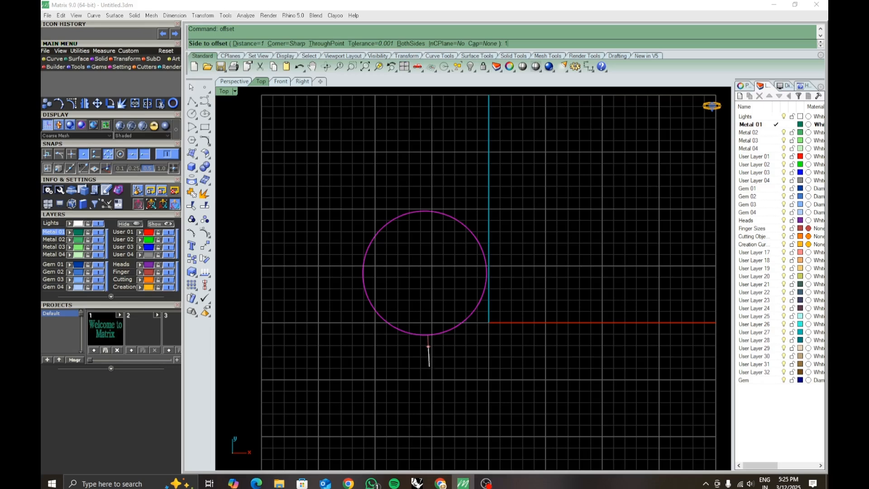
type("5")
key("Return")
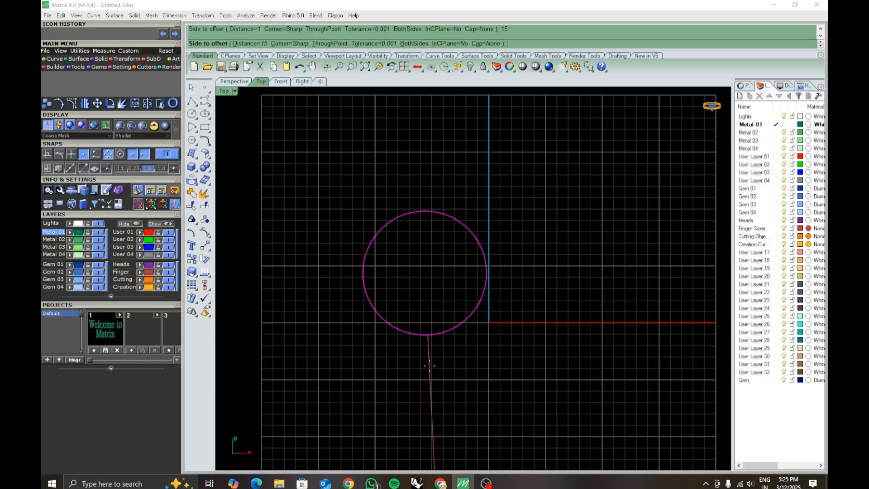
type("1.5")
key("Return")
left_click(429, 365)
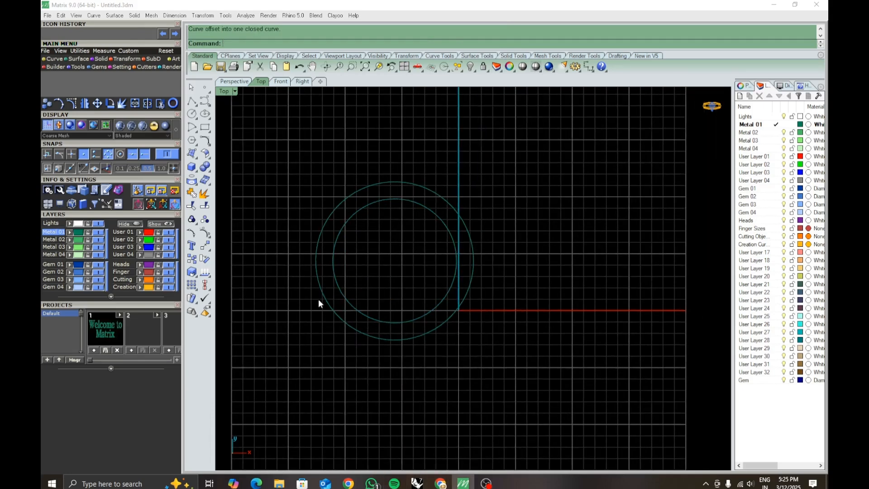
- Rotate both circles together 90 degrees about the X axis in the Perspective view so they stand upright
left_click(233, 81)
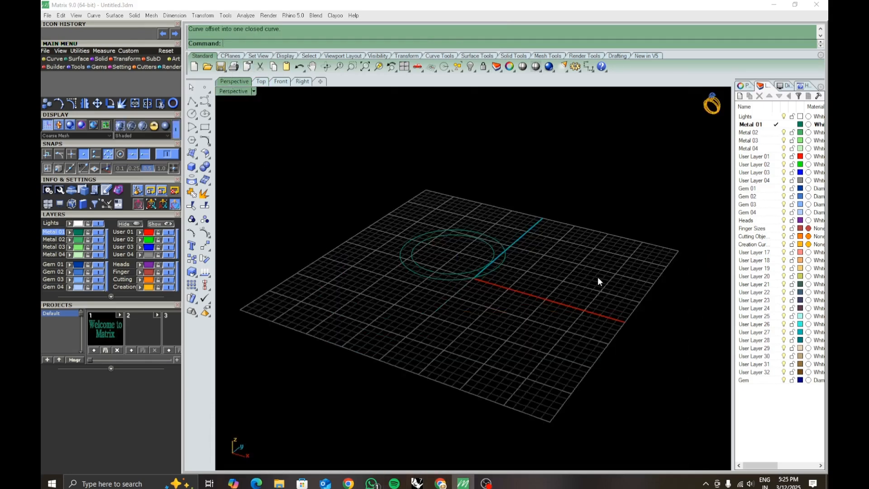
right_click_drag(598, 279, 406, 202)
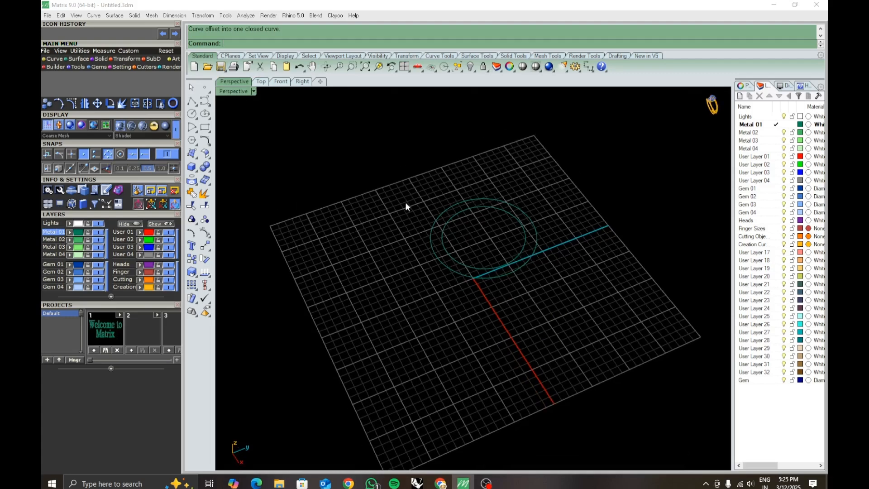
left_click_drag(391, 171, 622, 384)
right_click_drag(621, 384, 525, 272)
left_click(491, 314)
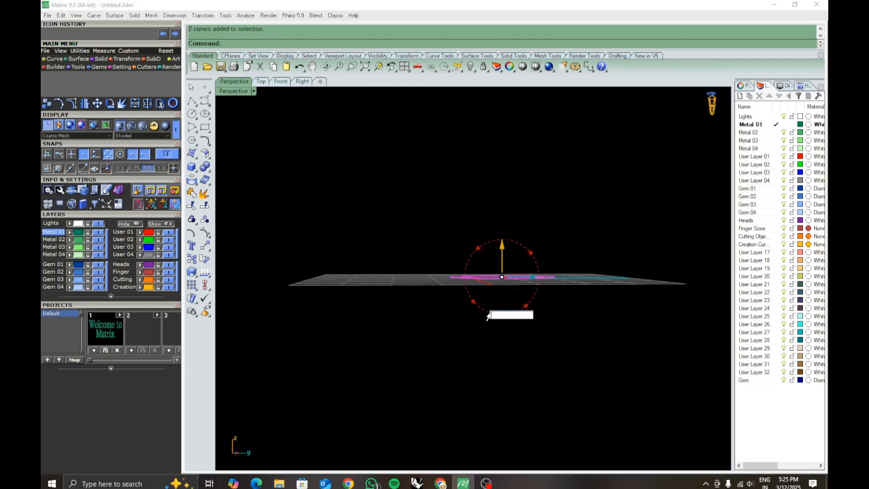
type("90")
key("Return")
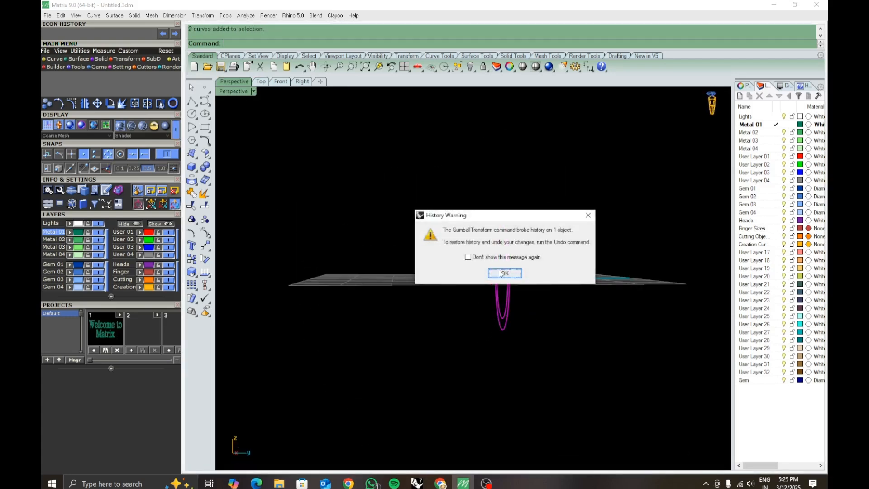
left_click(501, 274)
- Loft a surface between the inner and outer upright circles
right_click_drag(334, 355, 456, 346)
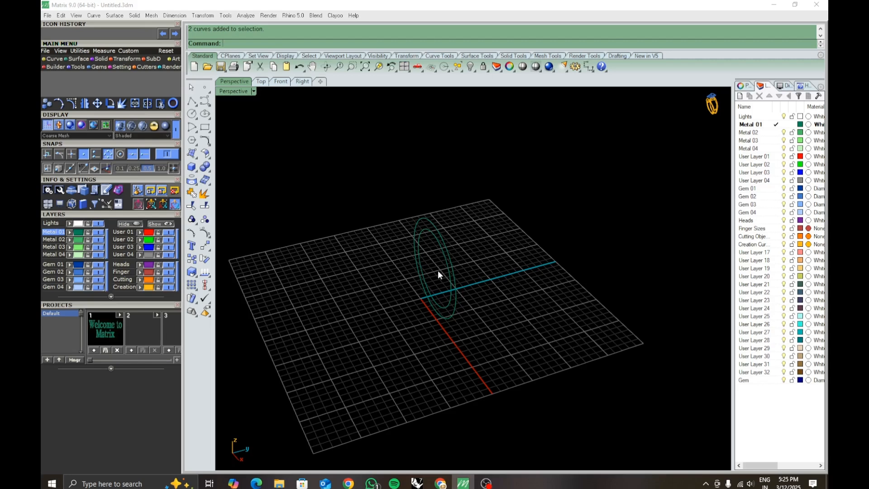
right_click_drag(436, 290, 481, 311, "shift")
scroll(445, 295, "up", 2)
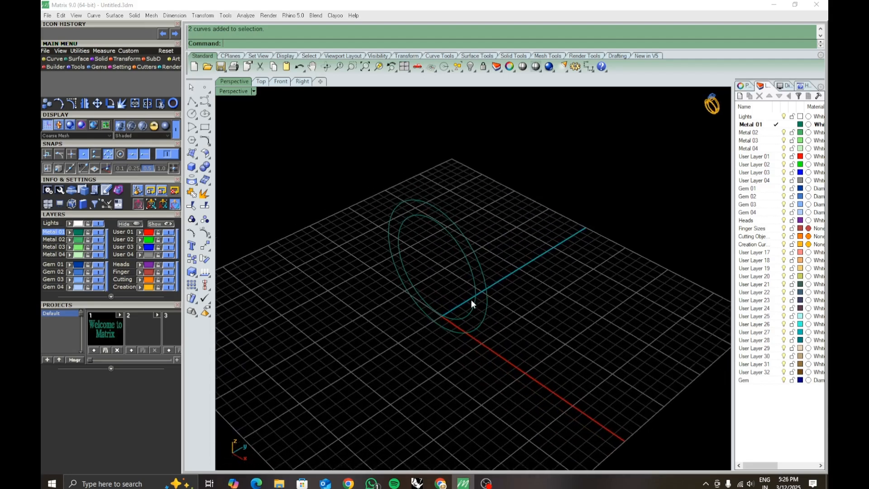
right_click(505, 315)
left_click(476, 294)
left_click(486, 310)
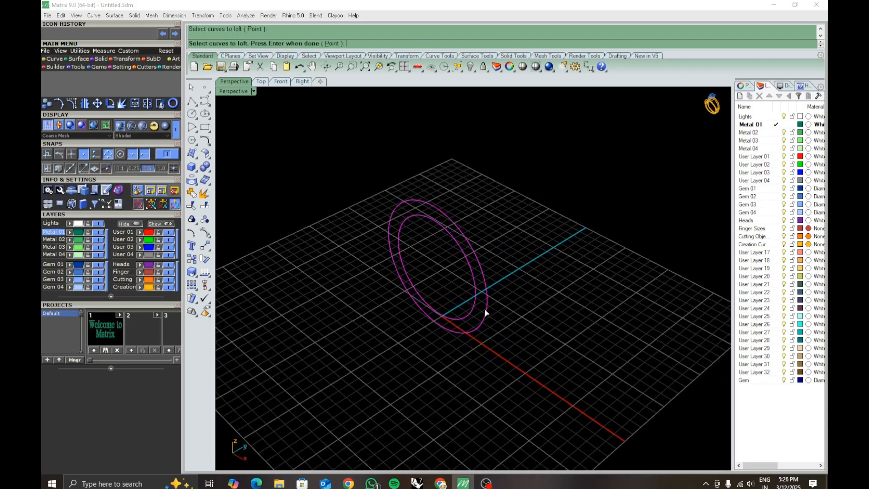
right_click(485, 310)
key("Return")
key("Return")
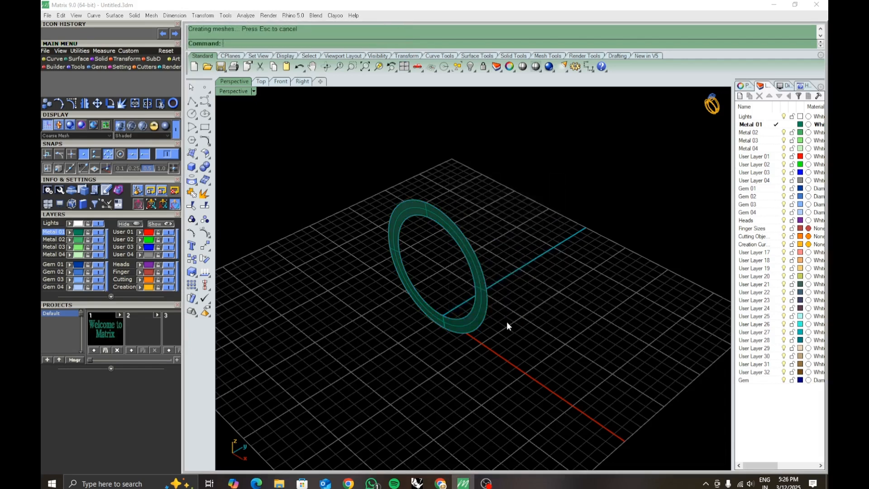
- Undo the loft and extrude both circles together to both sides as a solid ring with ExtrudeCrv
key("ctrl+z")
type("Extr")
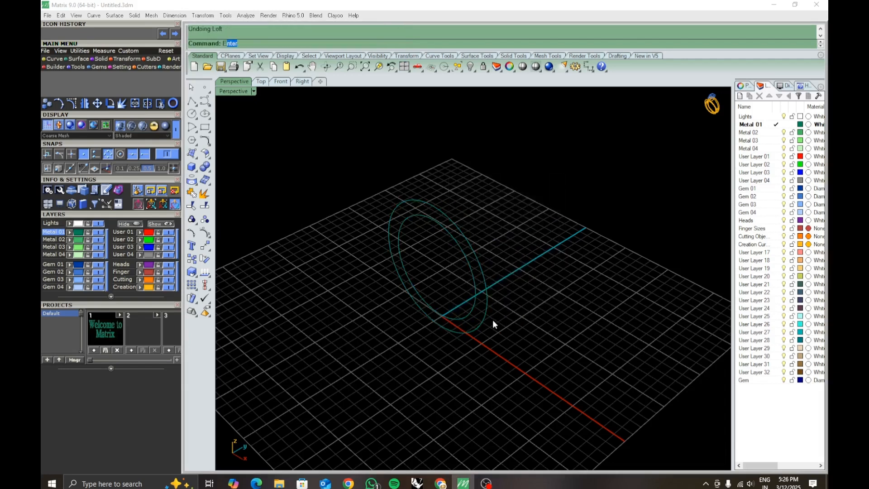
type("udeCrv")
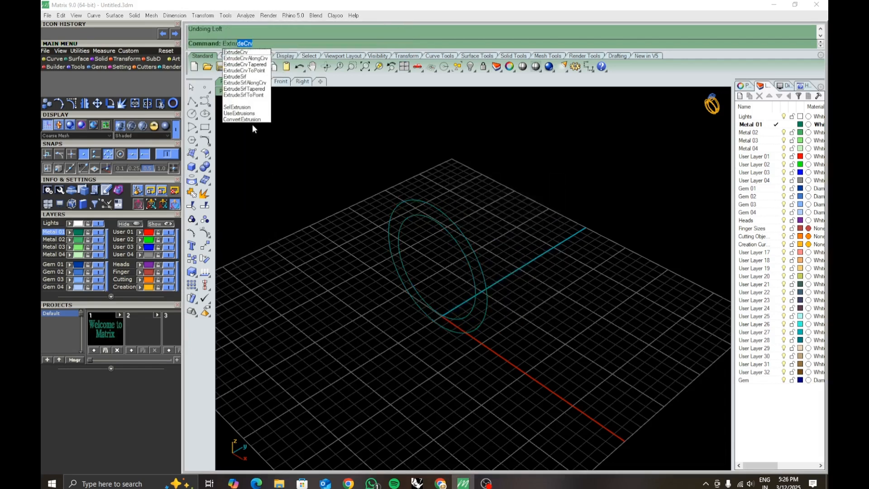
key("Return")
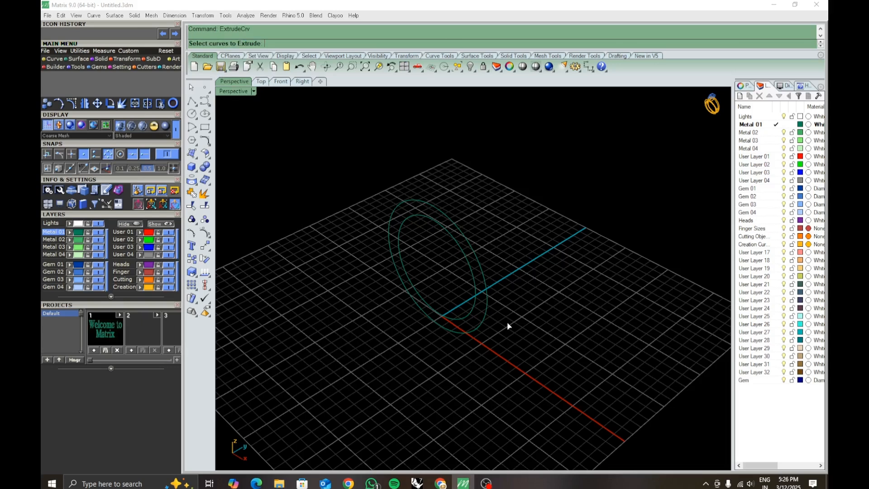
left_click(476, 295)
left_click(485, 315)
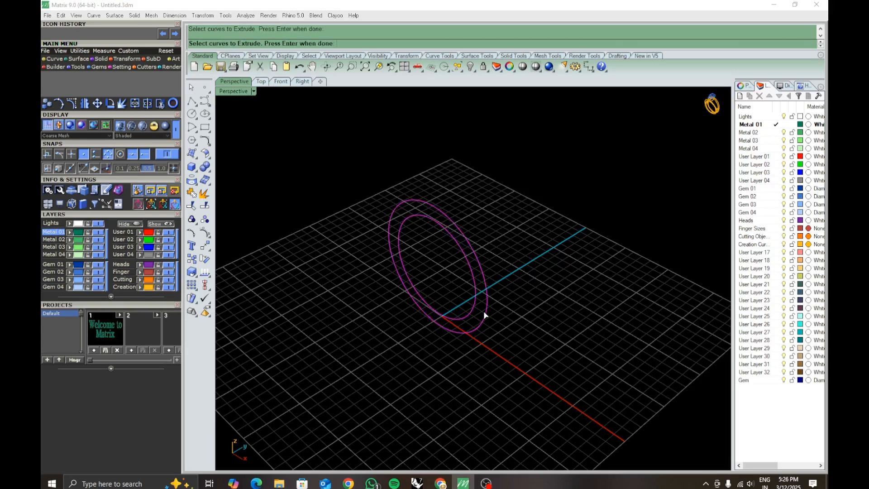
key("Return")
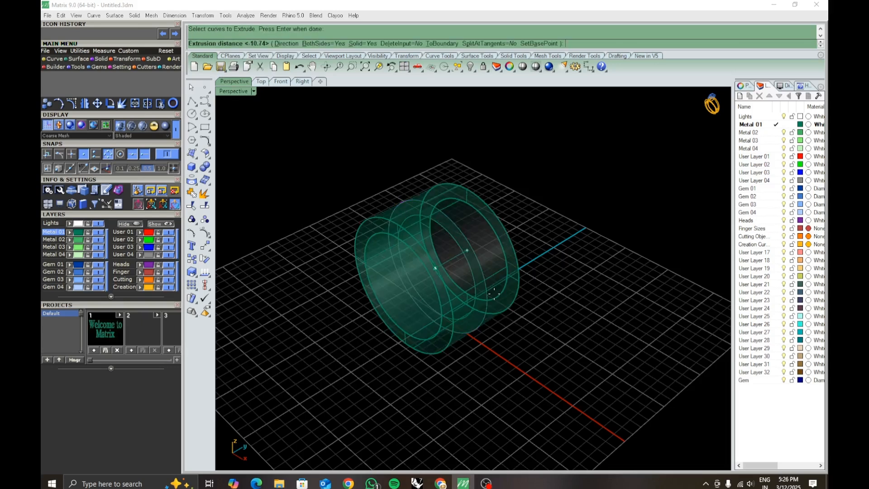
right_click_drag(496, 295, 421, 299)
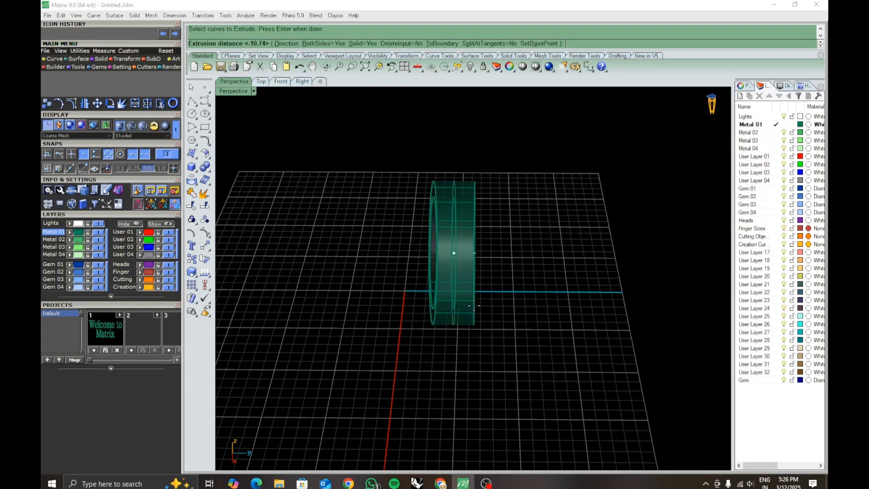
left_click(474, 306)
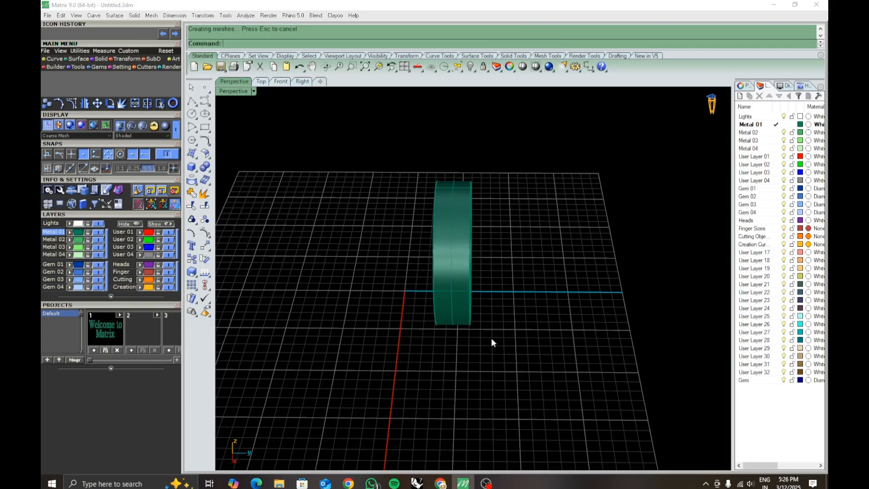
- Examine the extruded ring from several angles and view the object properties of the ring and its curves
right_click_drag(494, 343, 372, 368)
right_click(373, 367)
key("Escape")
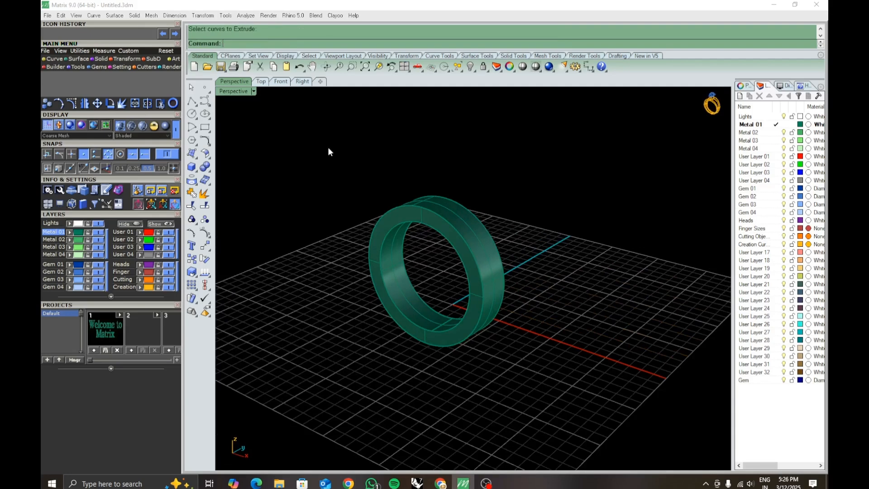
left_click_drag(330, 152, 614, 393)
left_click(743, 86)
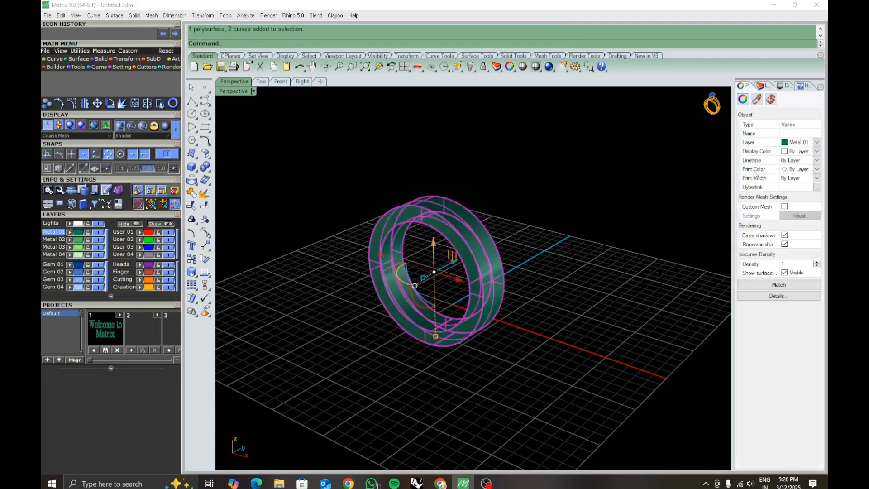
left_click(624, 302)
right_click_drag(624, 302, 517, 333)
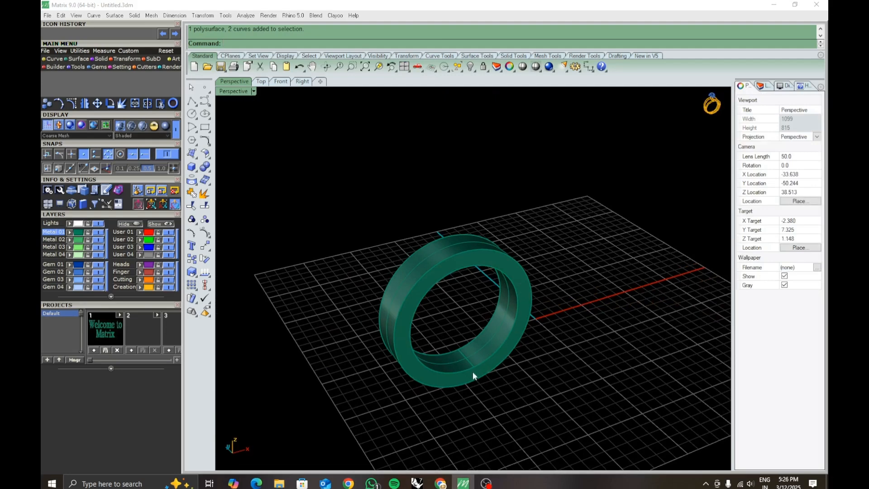
- Undo the extrusion and the upright rotation of the circles, and delete the outer circle
key("ctrl+z")
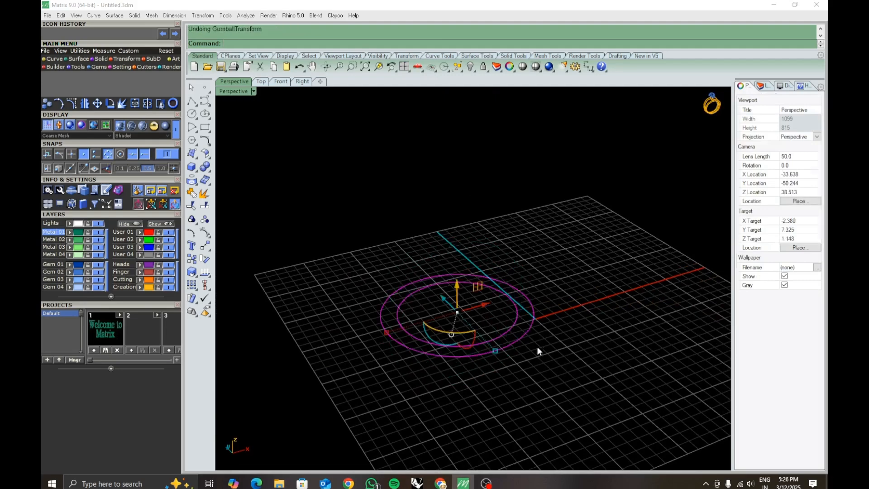
right_click_drag(537, 346, 482, 340)
left_click(529, 387)
left_click(450, 352)
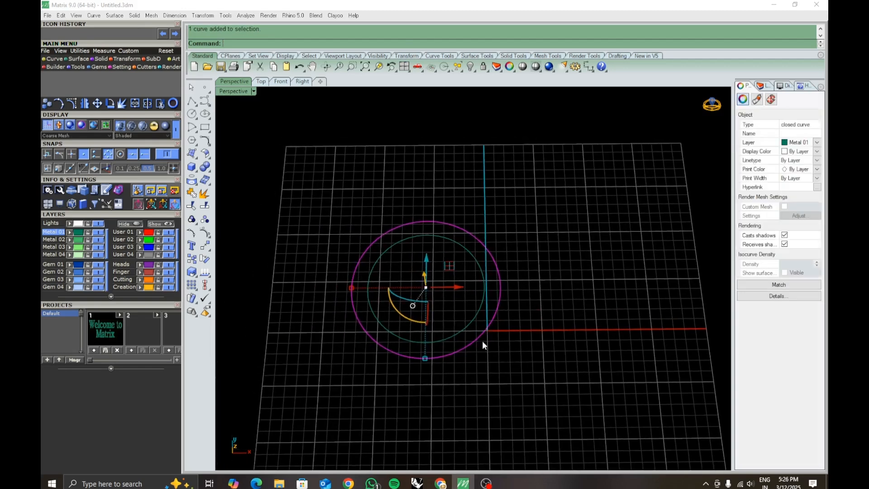
key("Delete")
- Delete the remaining circle so the scene is empty
type("Of")
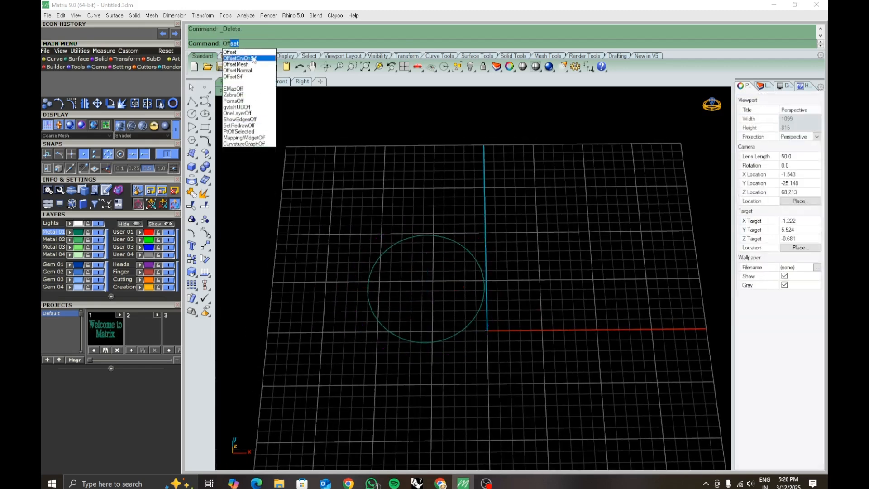
key("Escape")
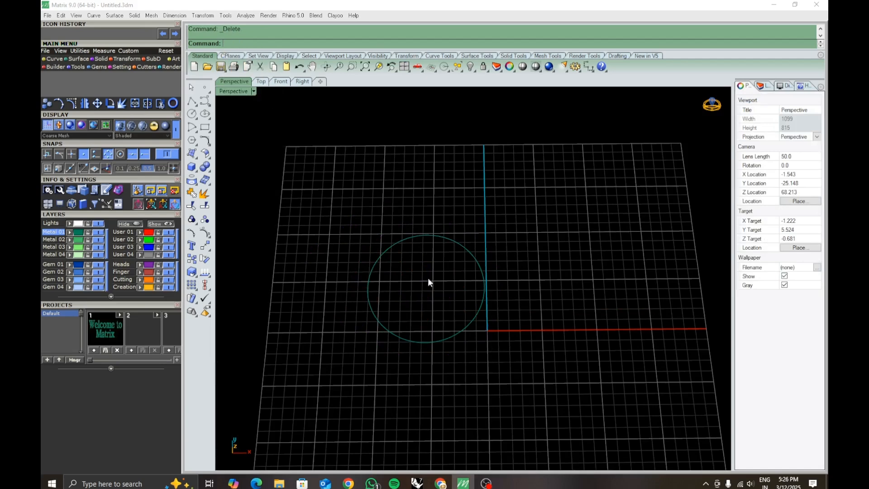
right_click_drag(503, 341, 524, 329, "shift")
left_click(480, 321)
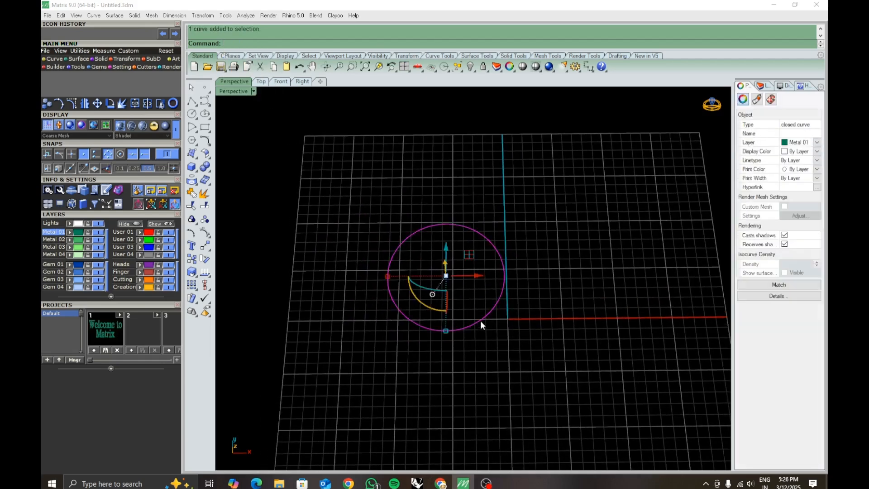
key("Delete")
- Create a flat, roughly rectangular surface from four corner points on the grid in the Perspective view
left_click(191, 154)
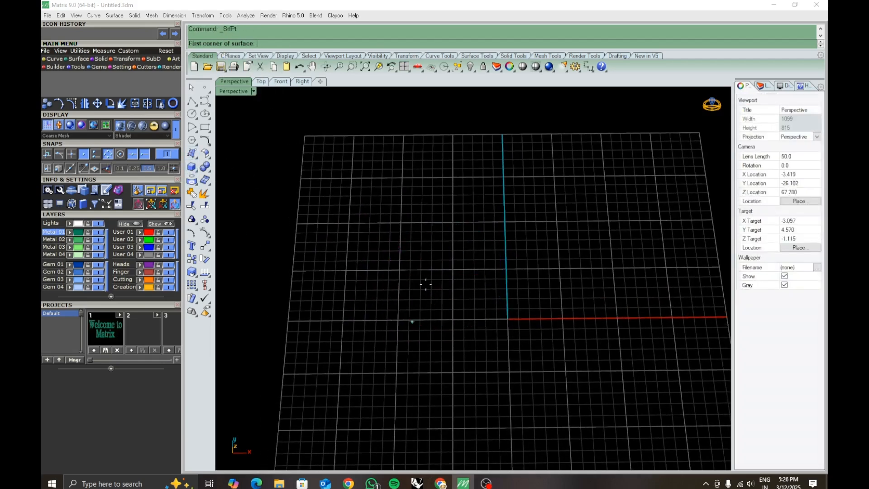
left_click(421, 271)
left_click(611, 270)
left_click(625, 428)
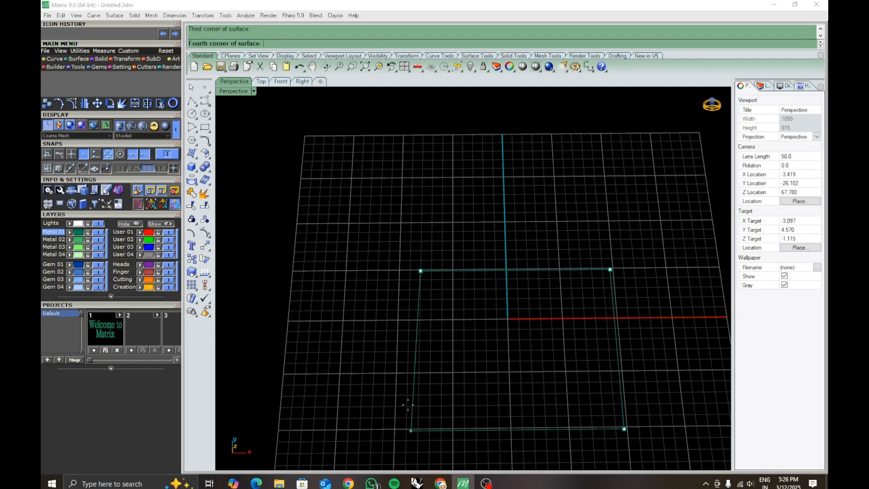
left_click(407, 430)
- Hide the surface isocurves of the new flat surface in its object properties
right_click_drag(494, 413, 497, 352, "shift")
left_click(497, 353)
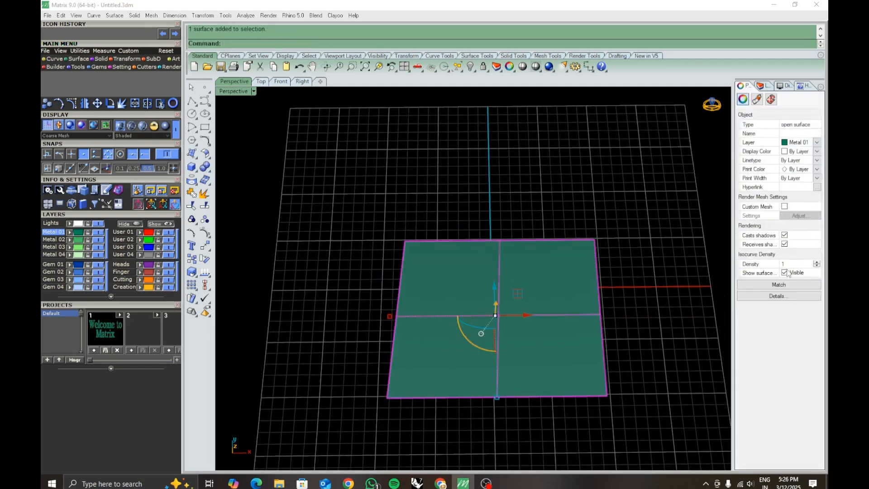
left_click(637, 282)
scroll(547, 292, "up", 4)
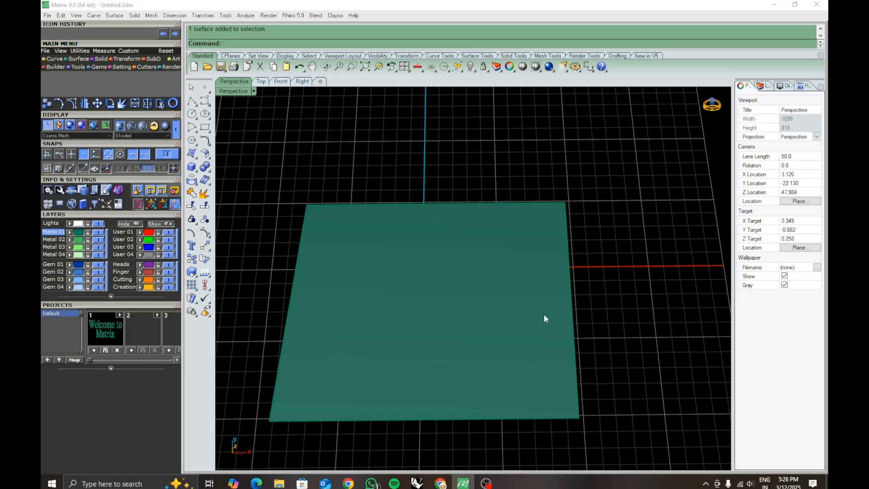
- Offset the surface's right edge inward along the surface by 1.5 with OffsetCrvOnSrf
type("Offset")
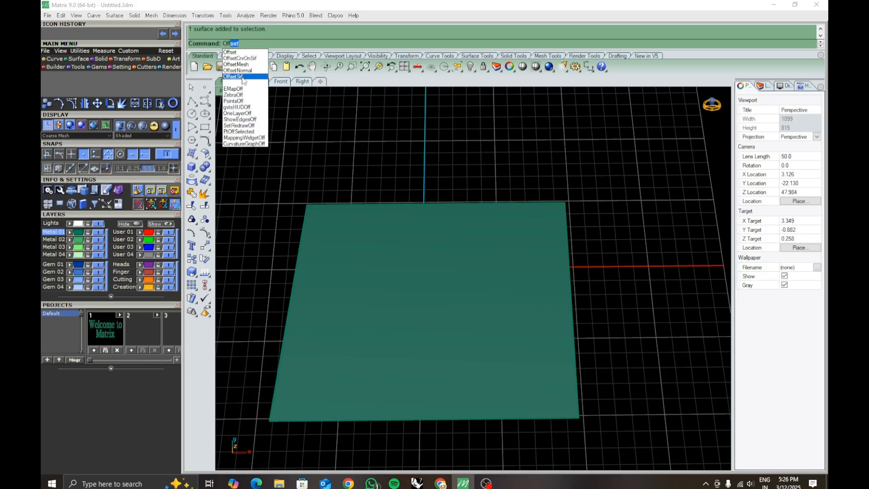
left_click(240, 58)
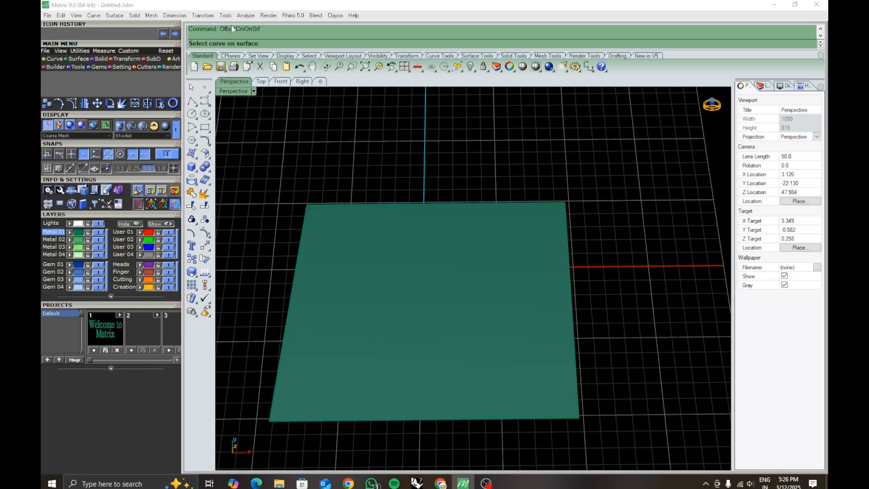
left_click(569, 259)
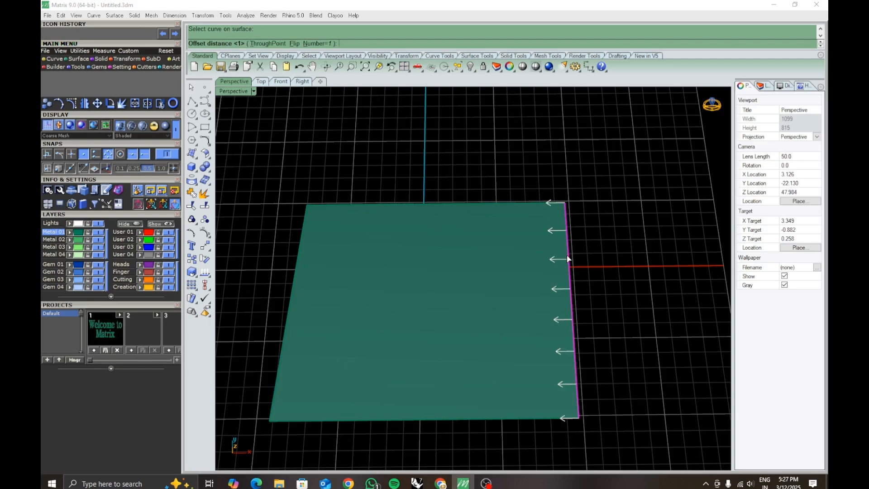
type("1.5")
key("Return")
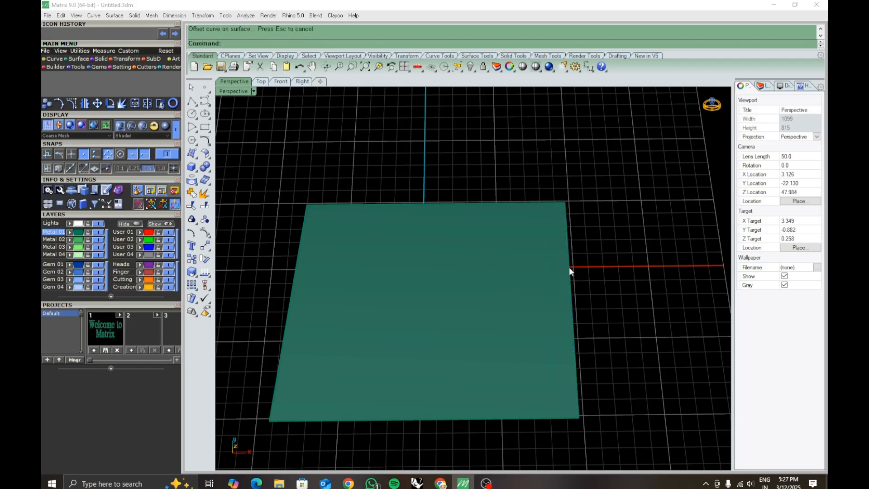
- Assign the offset curve on the surface to the red User 01 layer
left_click(546, 257)
left_click(574, 285)
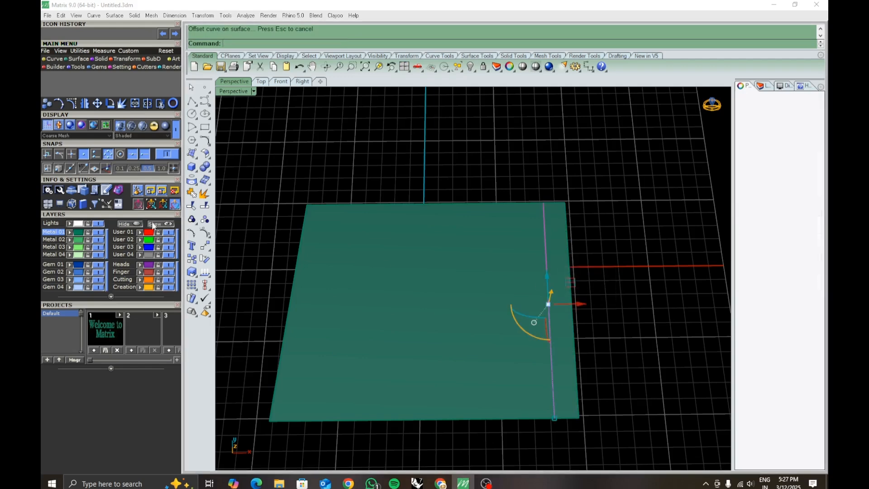
left_click(141, 231)
left_click(449, 181)
right_click_drag(674, 320, 656, 281, "shift")
scroll(534, 317, "up", 2)
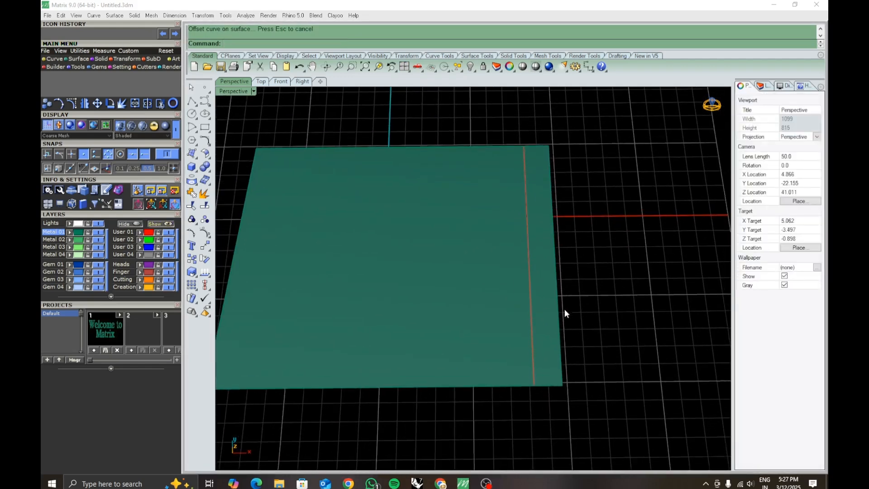
- Measure the gap between the offset curve's lower end and the surface corner with a temporary linear dimension
left_click(589, 67)
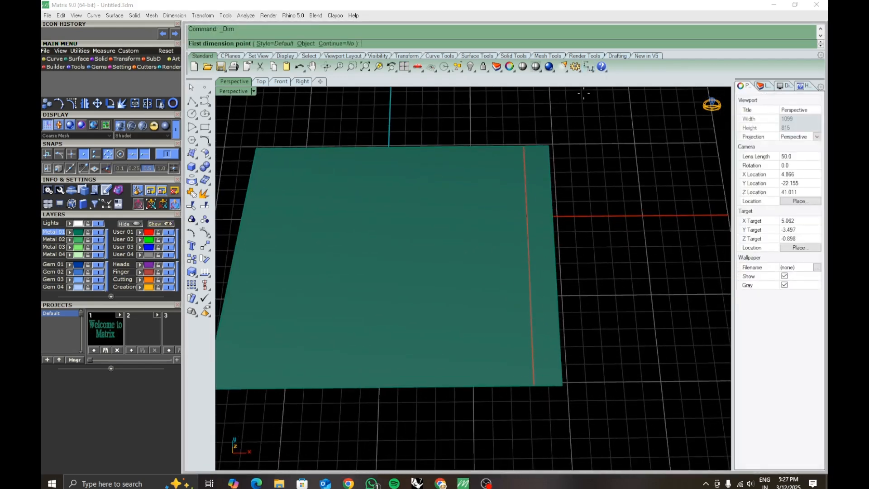
left_click(535, 387)
left_click(566, 398)
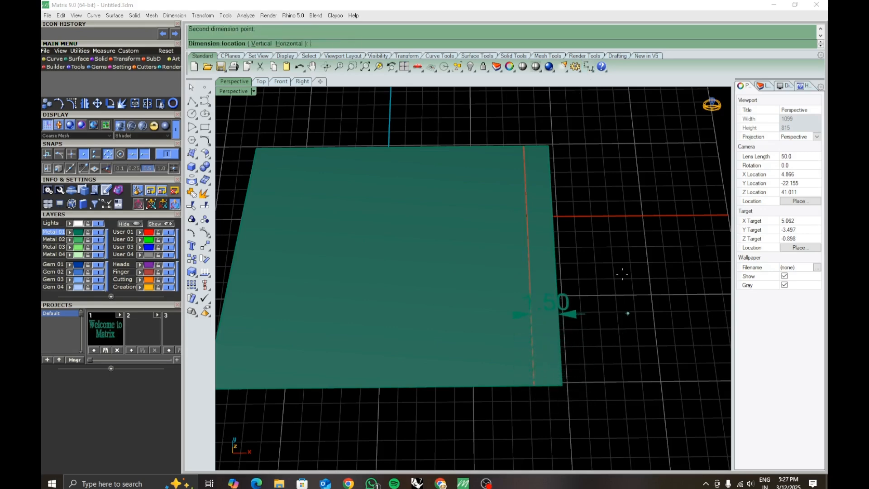
key("Escape")
right_click_drag(576, 302, 582, 313, "shift")
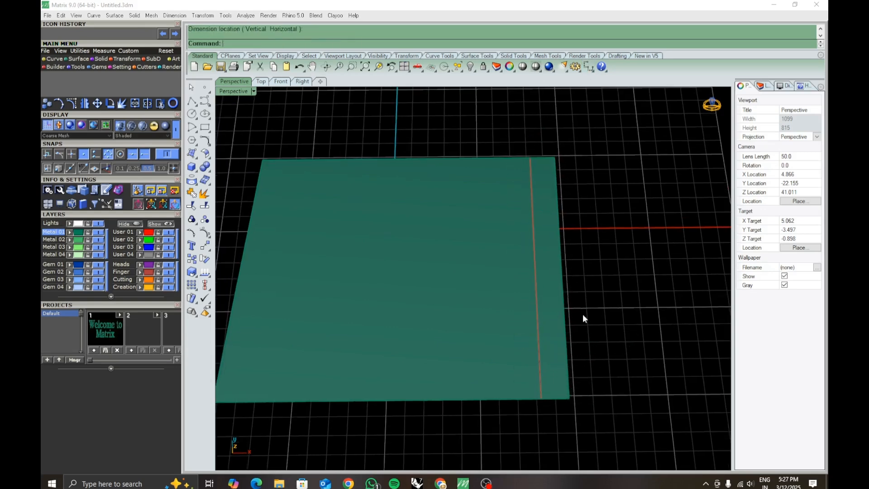
- Delete the red offset curve from the flat surface
scroll(573, 277, "down", 3)
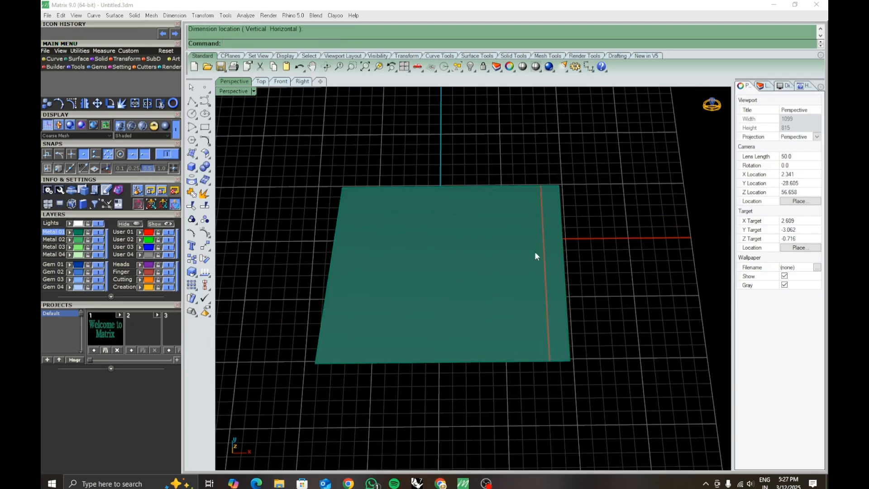
right_click_drag(519, 281, 547, 271)
scroll(545, 272, "up", 1)
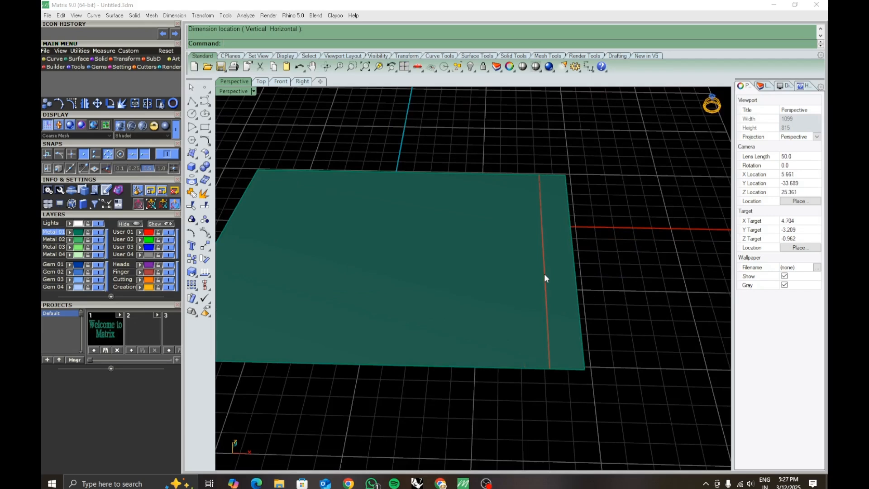
left_click(545, 276)
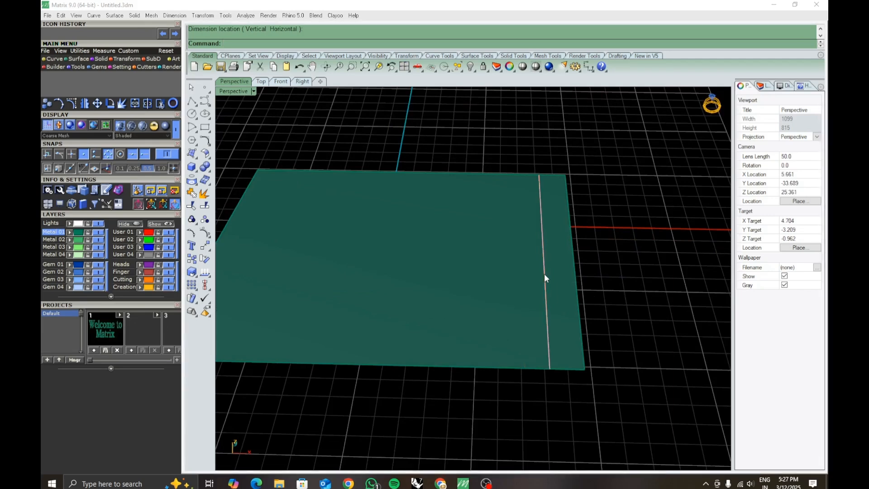
key("Delete")
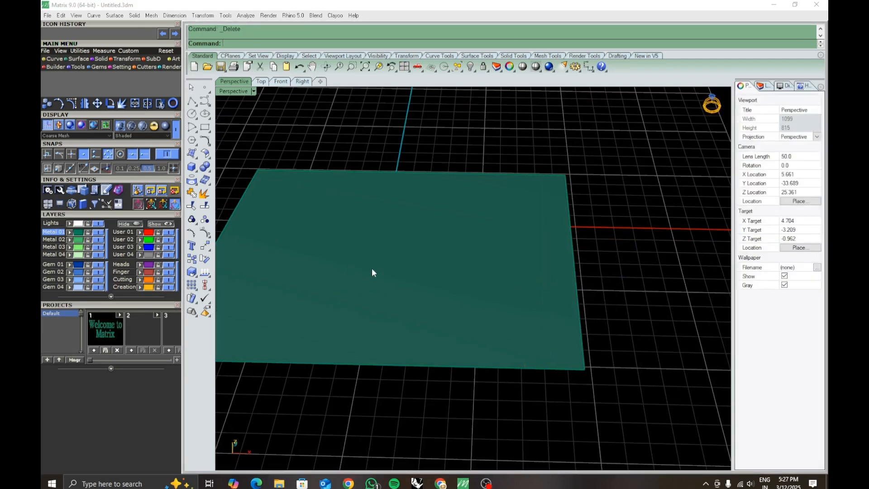
- Start OffsetSrf on the flat green surface and set the offset distance to 1.5
type("Offset")
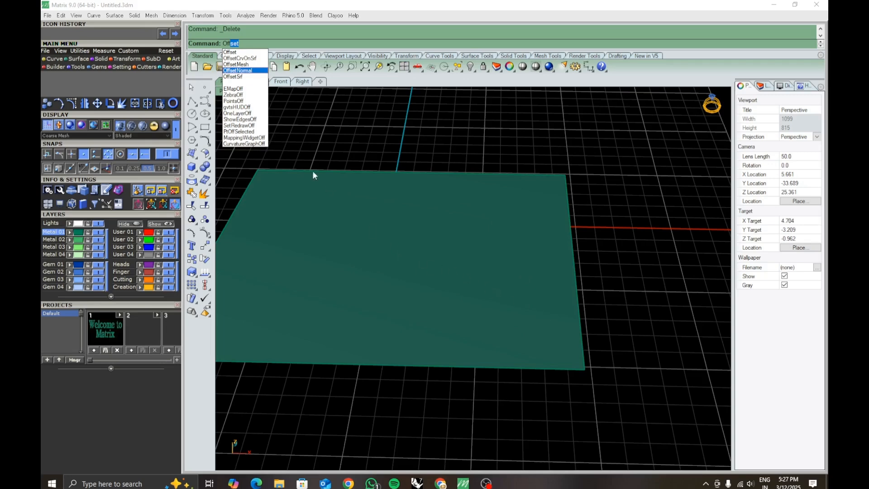
left_click(236, 77)
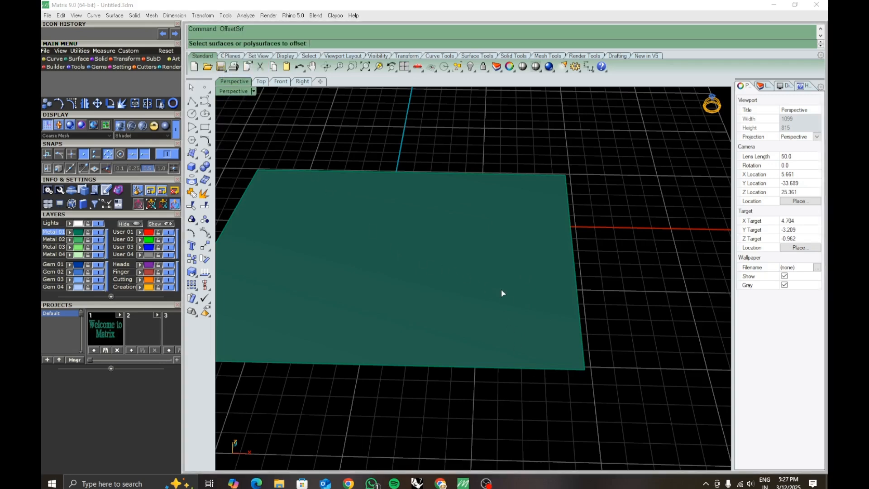
scroll(501, 296, "down", 3)
right_click_drag(500, 301, 511, 323)
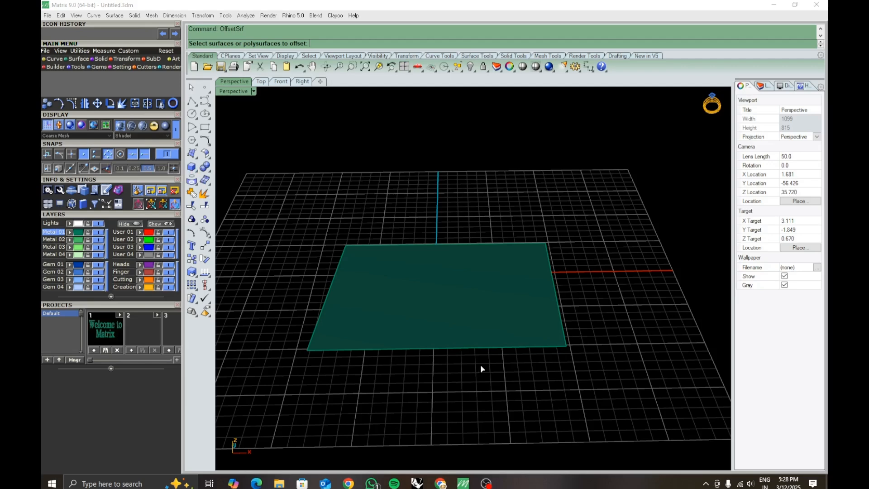
right_click_drag(459, 309, 483, 284, "shift")
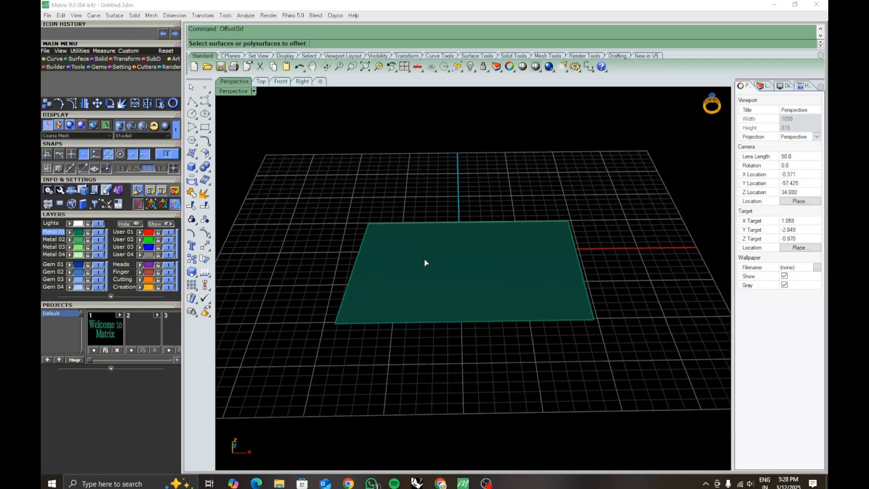
right_click_drag(424, 262, 417, 196)
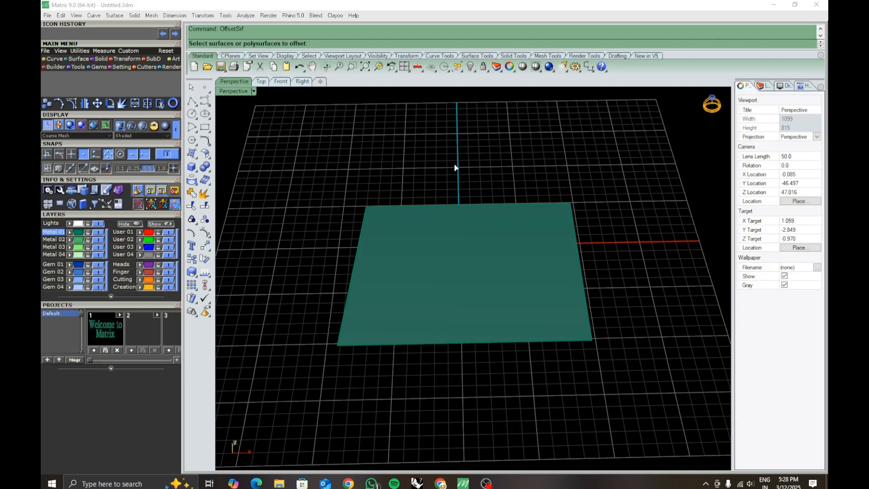
right_click_drag(498, 310, 505, 284)
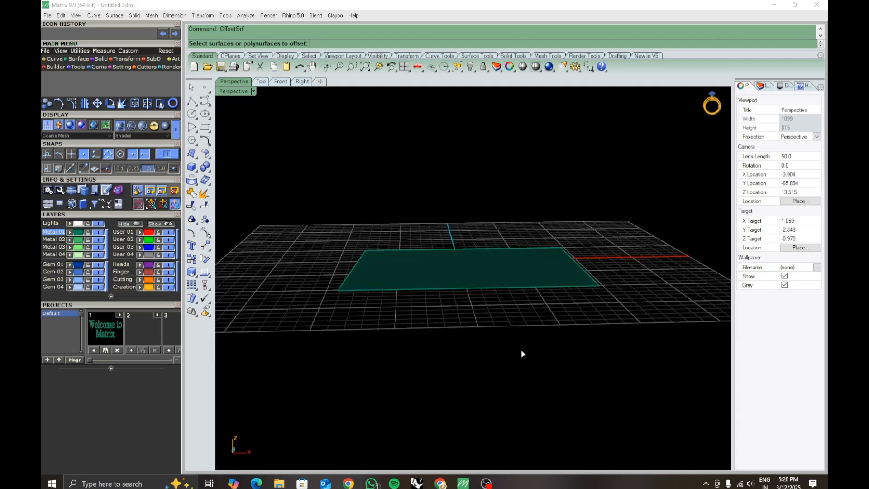
right_click_drag(522, 350, 506, 324, "shift")
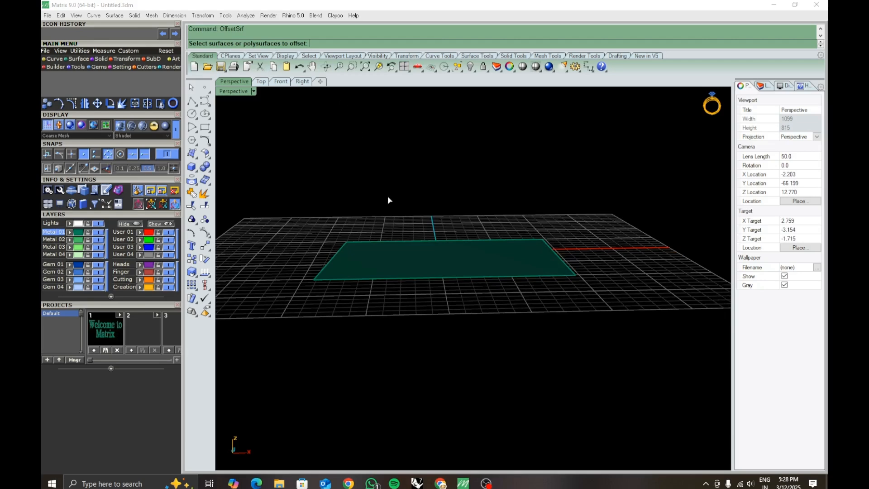
left_click(444, 276)
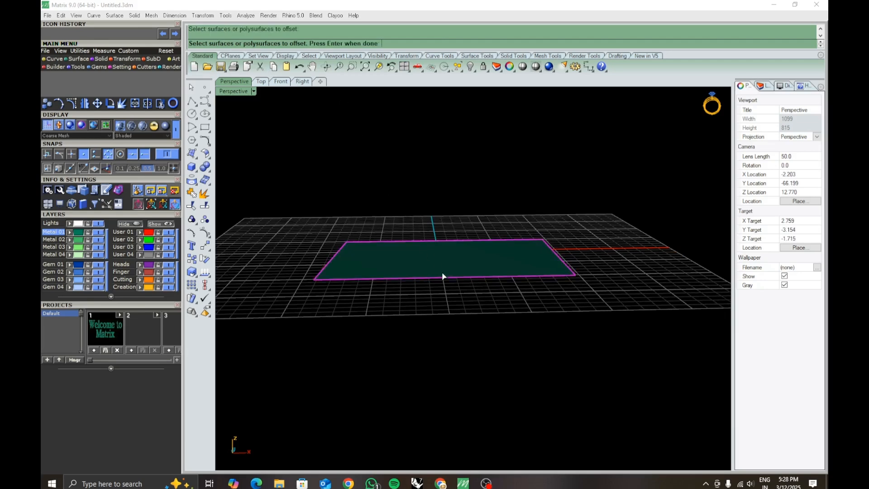
key("Return")
right_click_drag(444, 275, 447, 267)
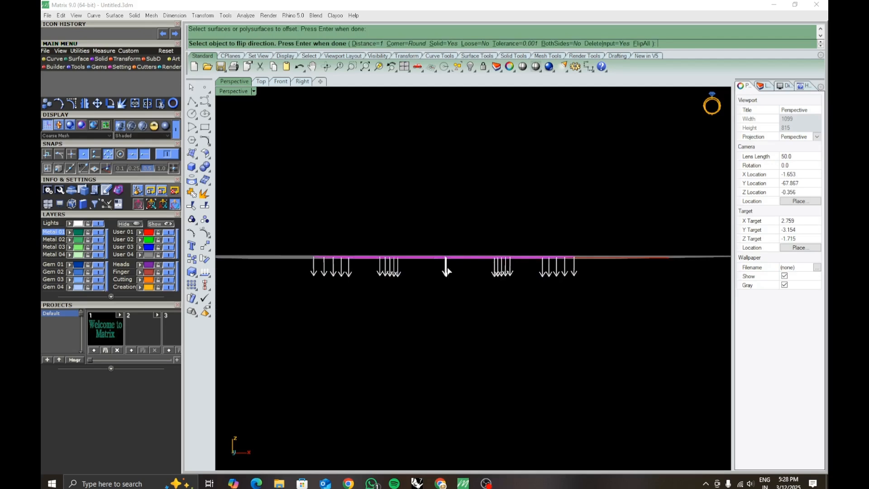
left_click(367, 44)
type("1")
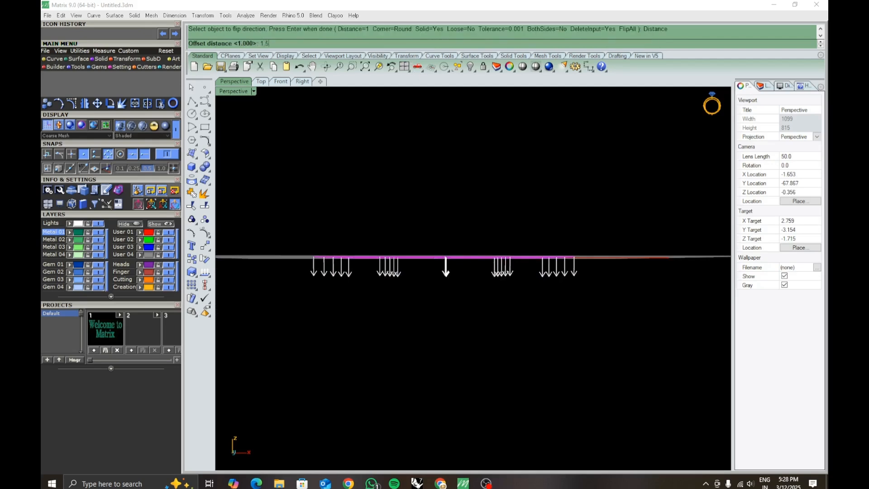
key("Return")
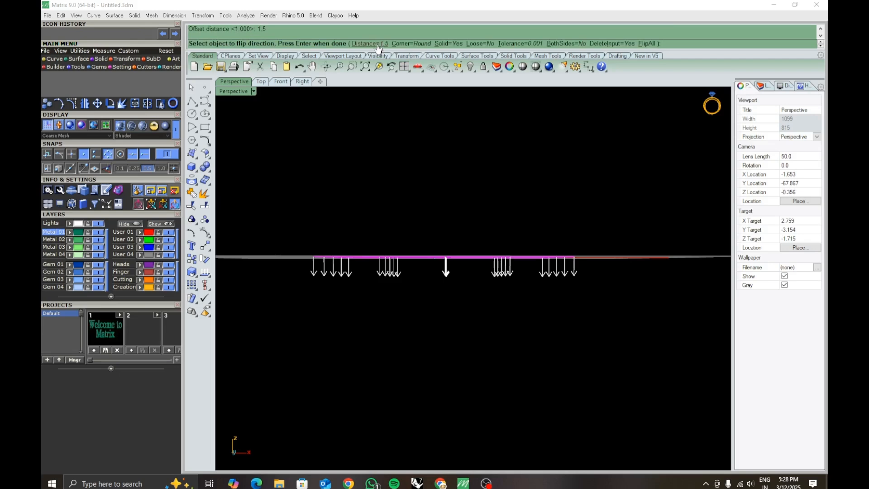
- Set Solid to No and offset the surface downward as a separate surface
scroll(431, 219, "down", 5)
mouse_move(447, 238)
right_mouse_down()
mouse_move(454, 264)
mouse_move(443, 230)
right_mouse_up()
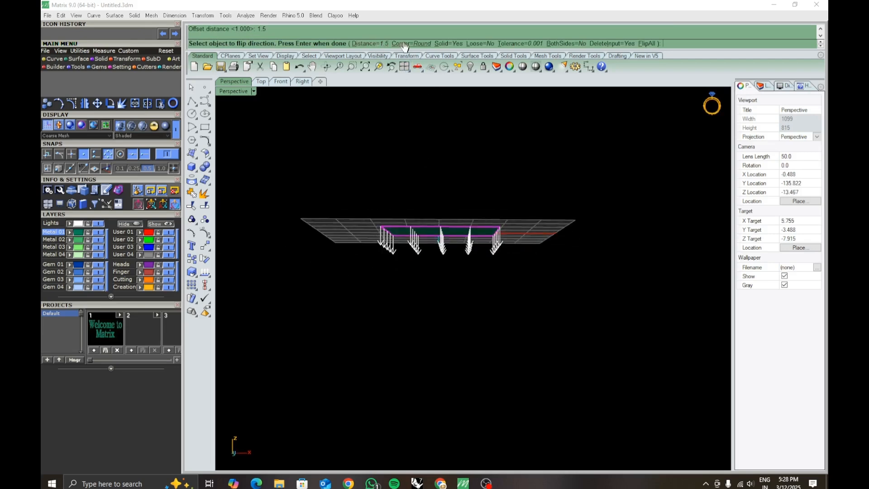
right_click_drag(475, 133, 473, 141, "shift")
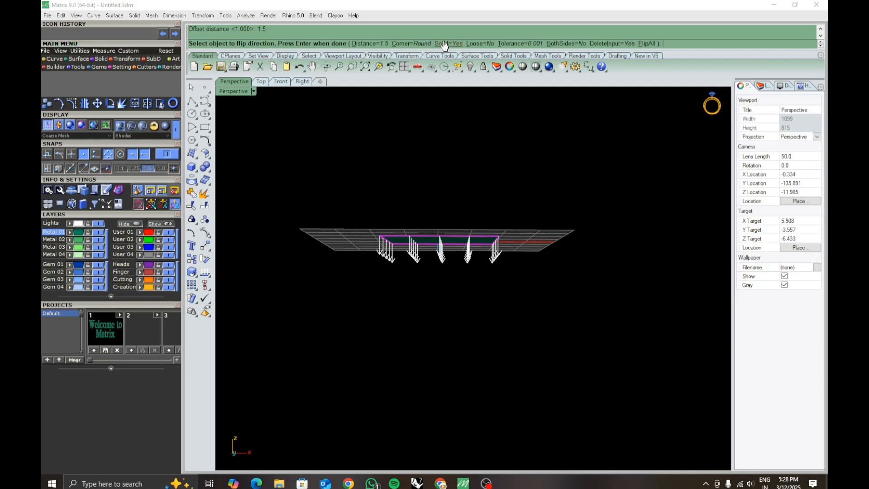
left_click(447, 44)
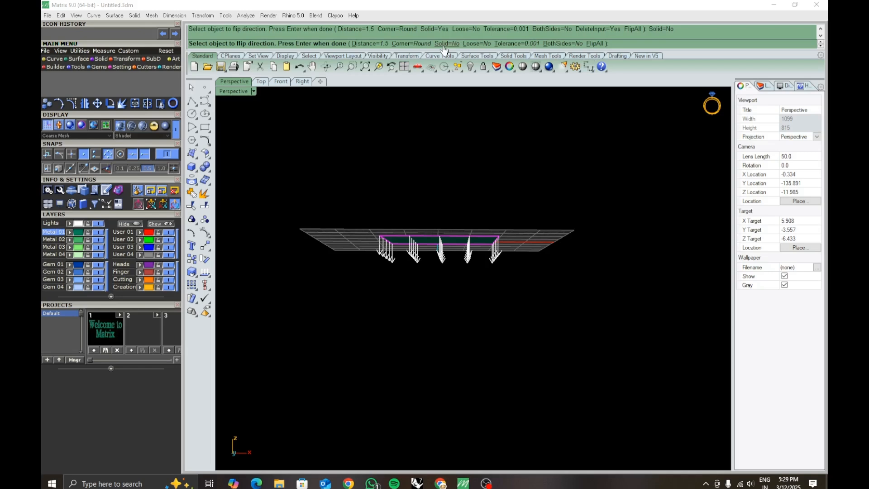
key("Return")
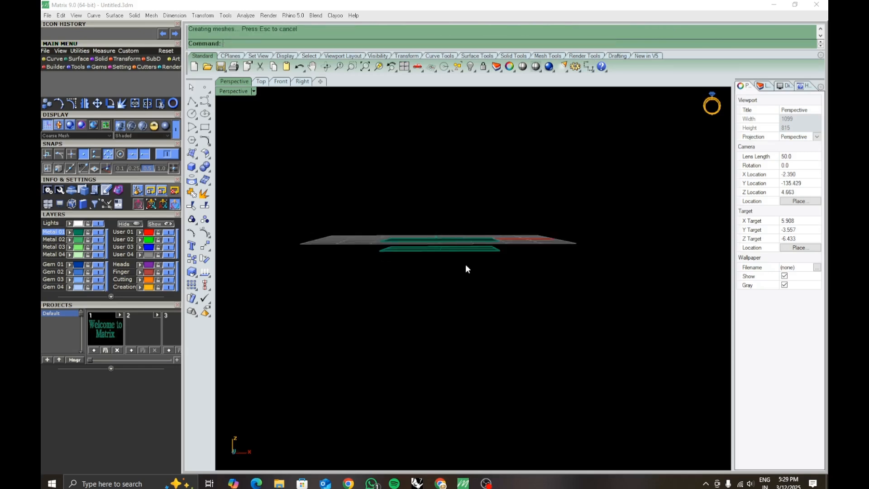
- Select the original and the offset surface in turn to check they are separate, and undo the surface offset
scroll(467, 269, "up", 5)
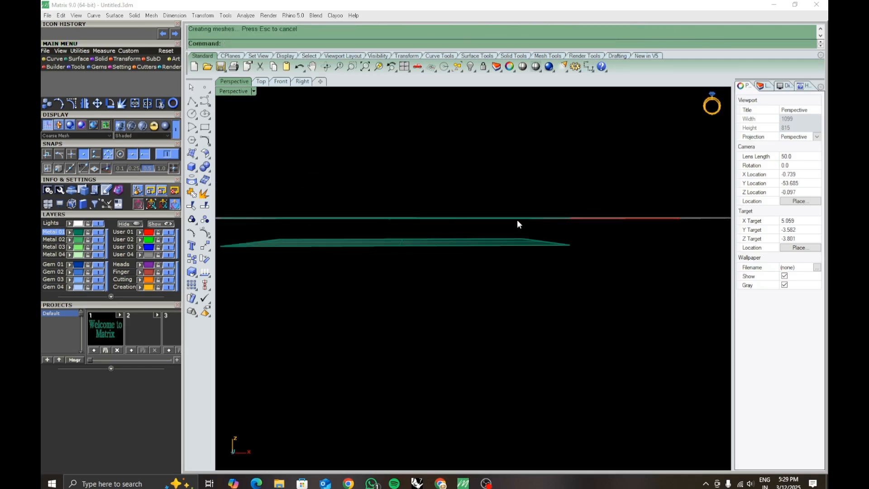
right_click_drag(415, 253, 494, 229)
left_click(494, 230)
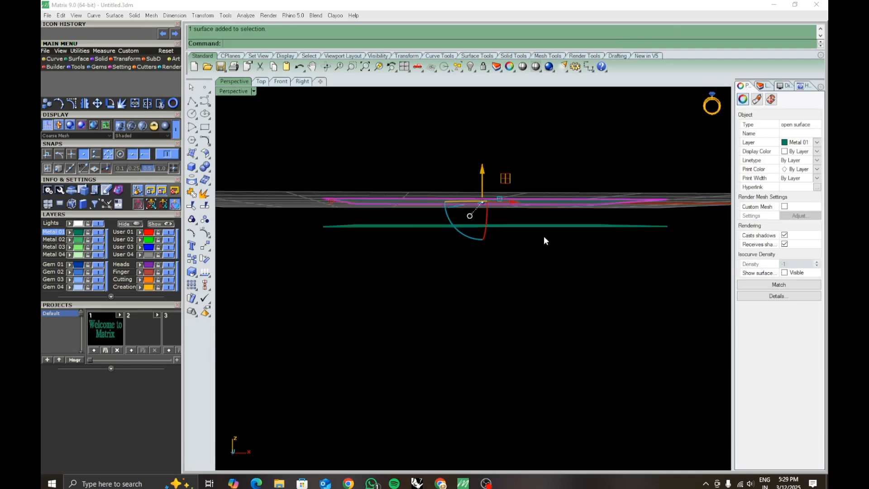
left_click(540, 227)
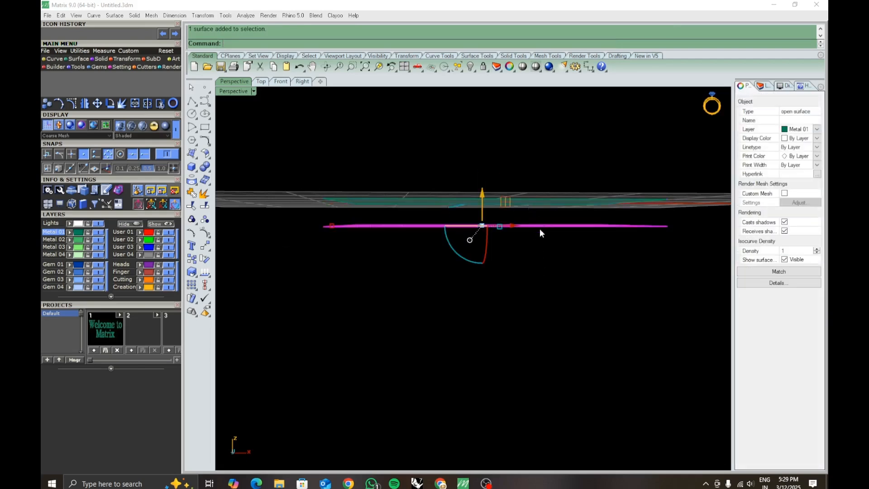
left_click(585, 273)
right_click_drag(581, 230, 522, 238, "shift")
key("ctrl+z")
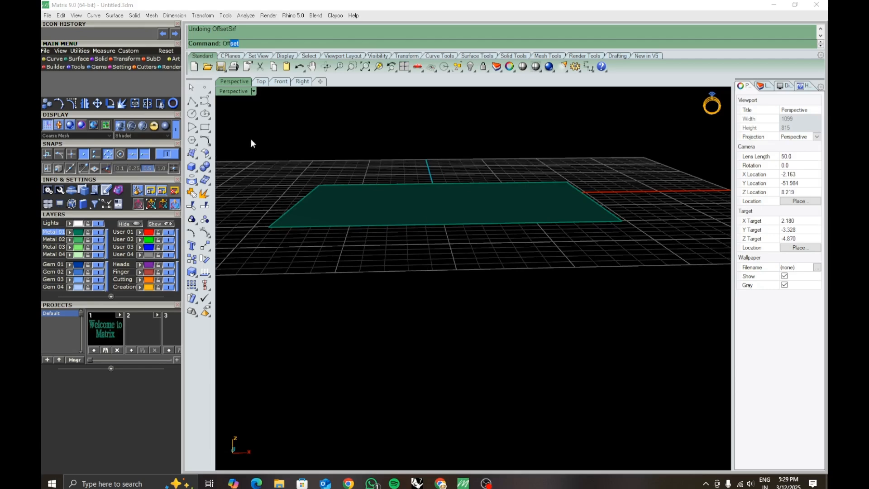
- Offset the flat surface downward by 1.5 with OffsetSrf and Solid set to Yes, and select the resulting body
type("Off")
left_click(255, 78)
left_click(474, 220)
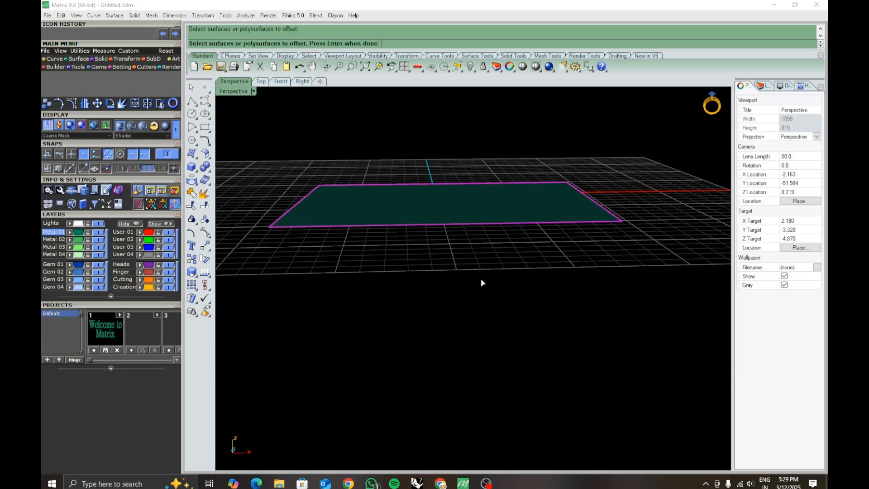
right_click_drag(481, 279, 476, 257)
right_click(474, 259)
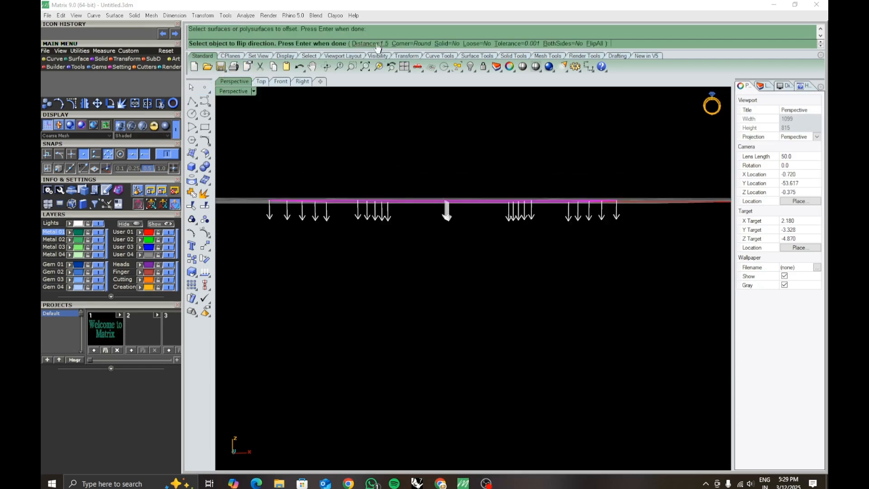
left_click(442, 43)
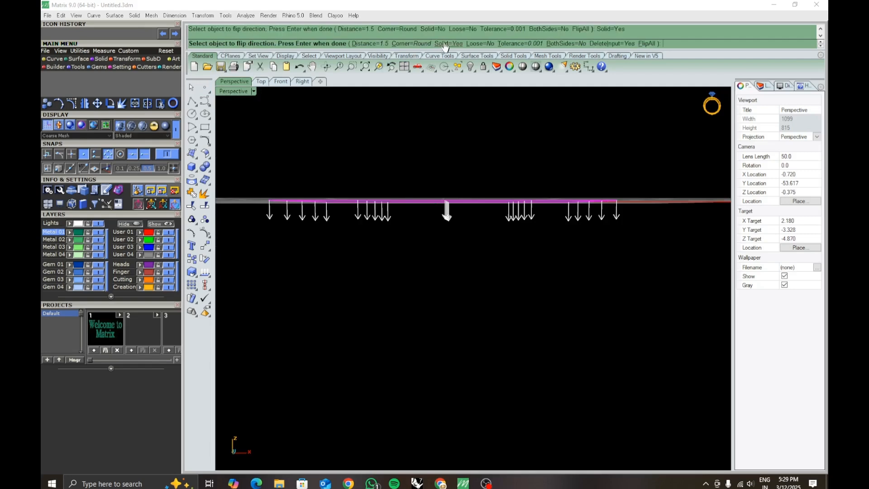
right_click(451, 259)
right_click_drag(451, 260, 515, 255)
left_click(561, 308)
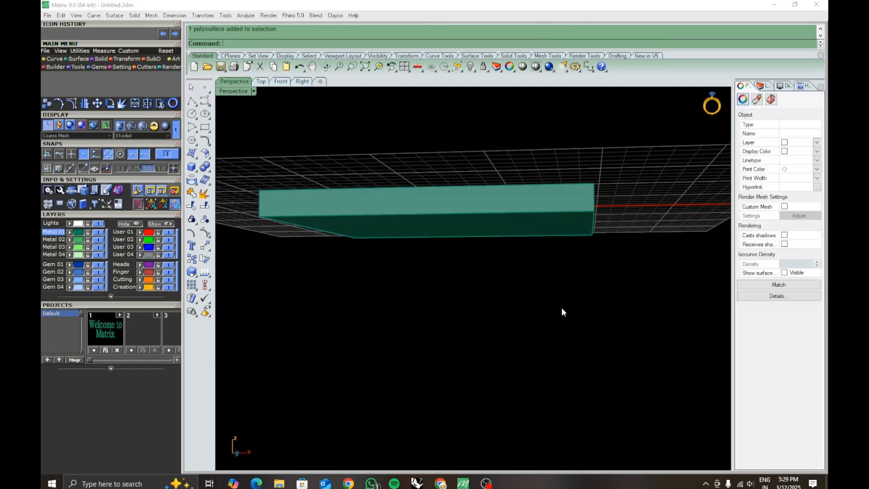
- Inspect the sides and underside of the solid slab, and delete it from the scene
right_click_drag(561, 308, 504, 242)
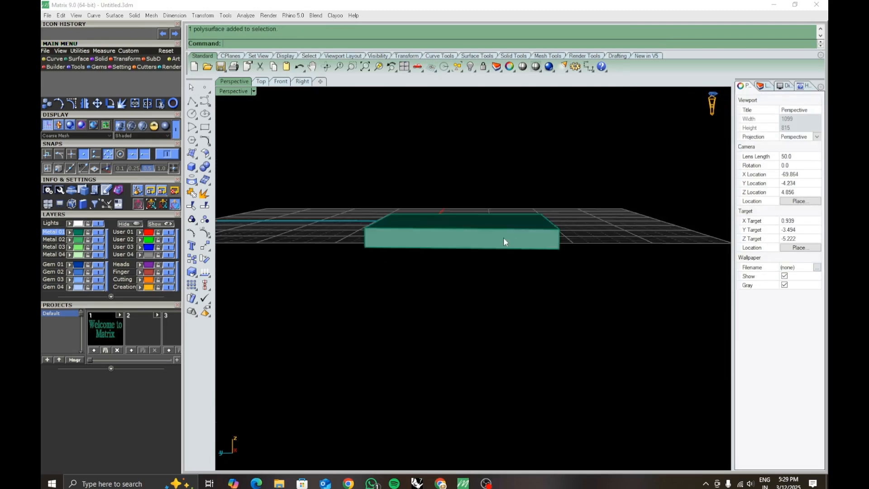
left_click(504, 240)
right_click_drag(468, 350, 527, 267)
left_click(550, 277)
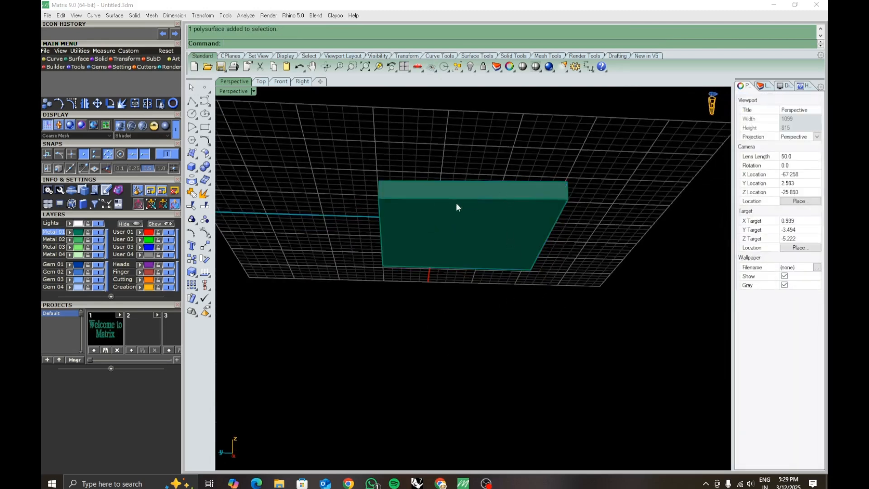
right_click_drag(438, 208, 414, 223)
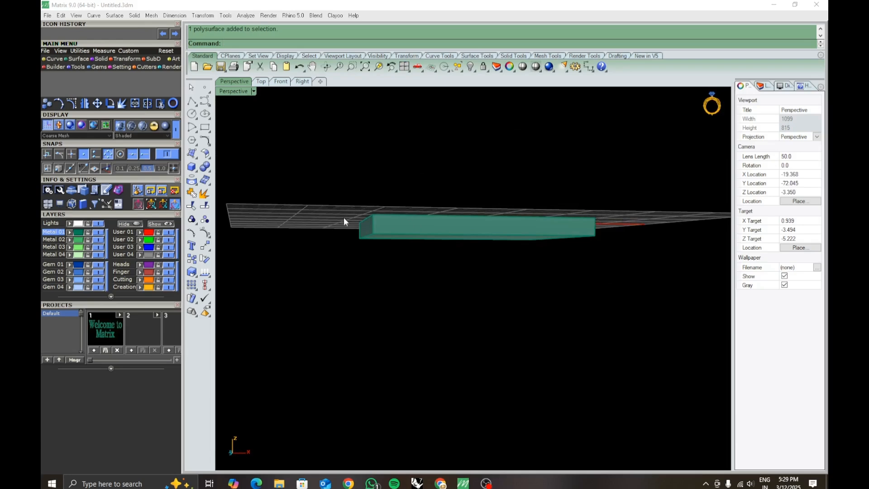
right_click_drag(471, 278, 417, 325)
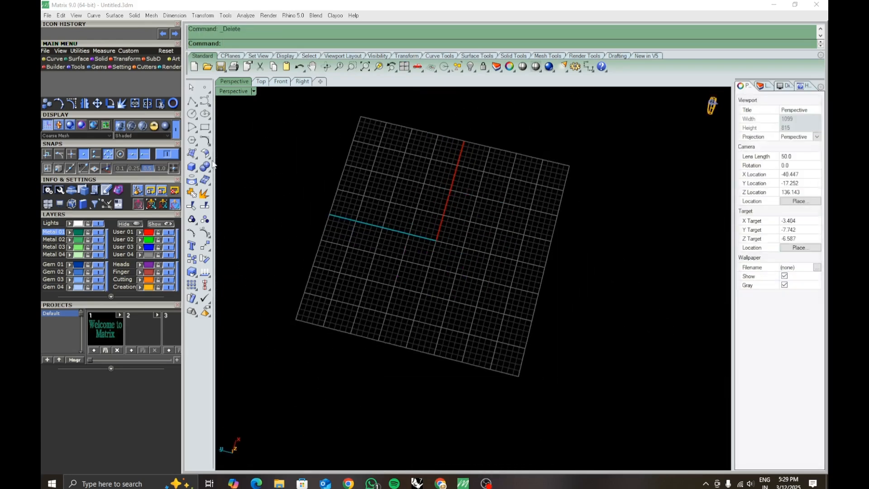
right_click_drag(312, 220, 444, 244)
left_click(205, 141)
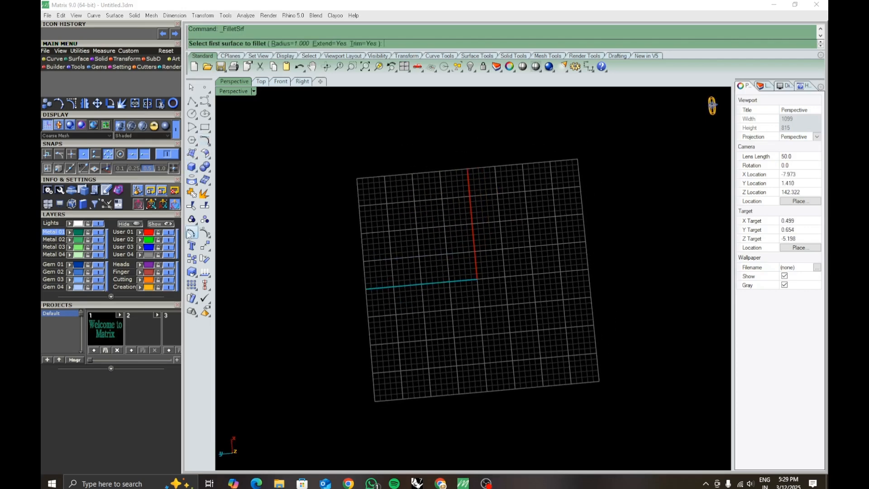
left_click(209, 238)
left_click(206, 142)
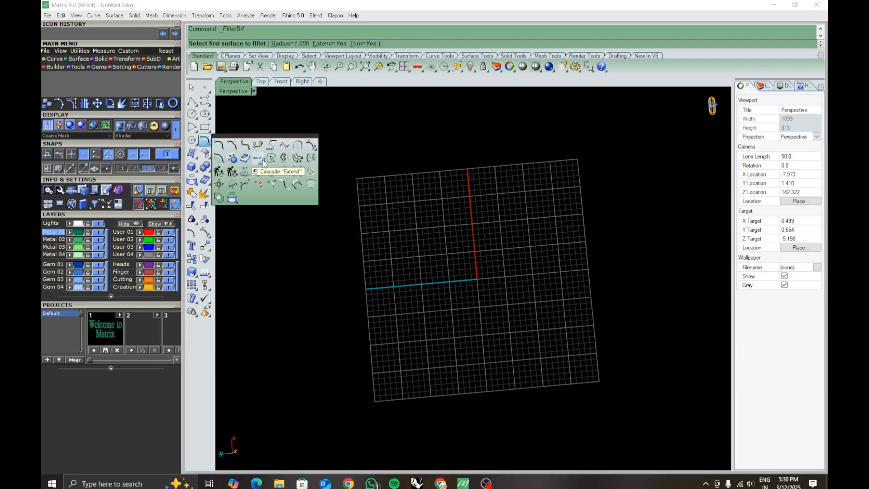
left_click(500, 251)
key("Escape")
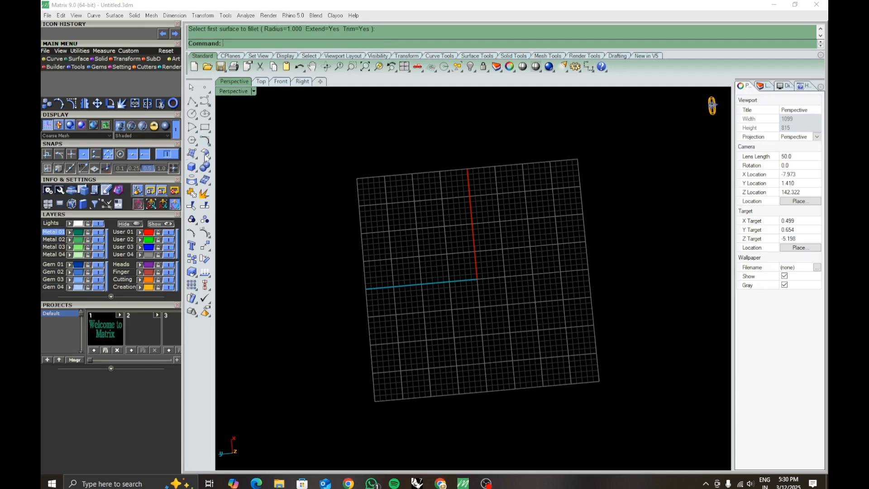
- Draw a small arc by its center, start and end points beside the outer half of the cyan Y axis
left_click(192, 128)
left_click(398, 233)
left_click(368, 270)
left_click(418, 332)
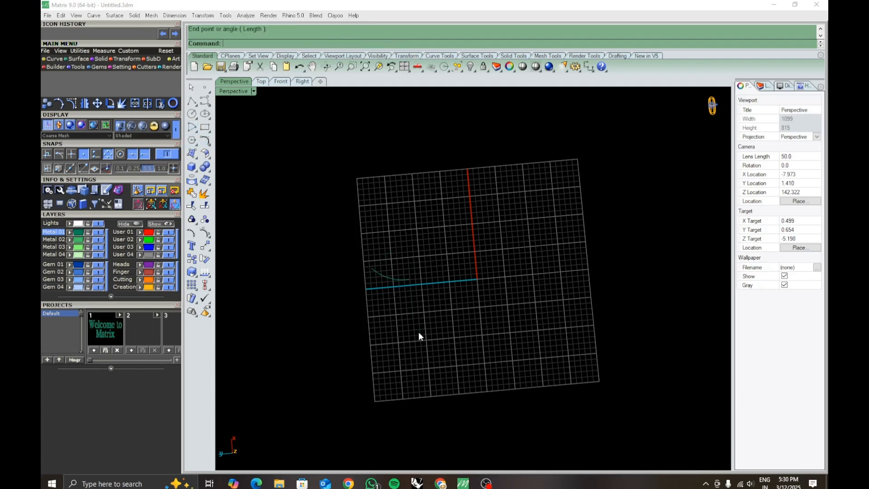
- Delete the small arc and draw a wavy interpolated curve through five points, running from below the cyan axis to beyond the grid's corner
left_click(392, 267)
key("Delete")
left_click(209, 103)
left_click(232, 107)
left_click(420, 305)
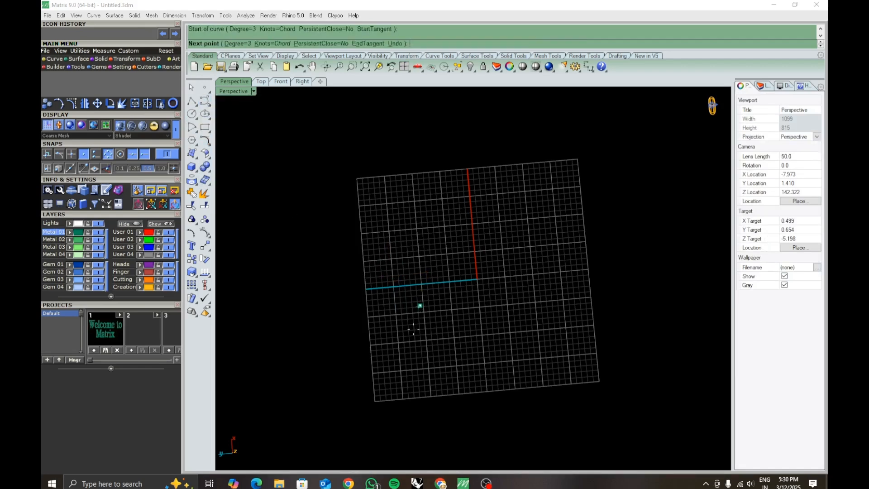
left_click(403, 364)
left_click(503, 384)
left_click(596, 328)
left_click(638, 369)
right_click(644, 394)
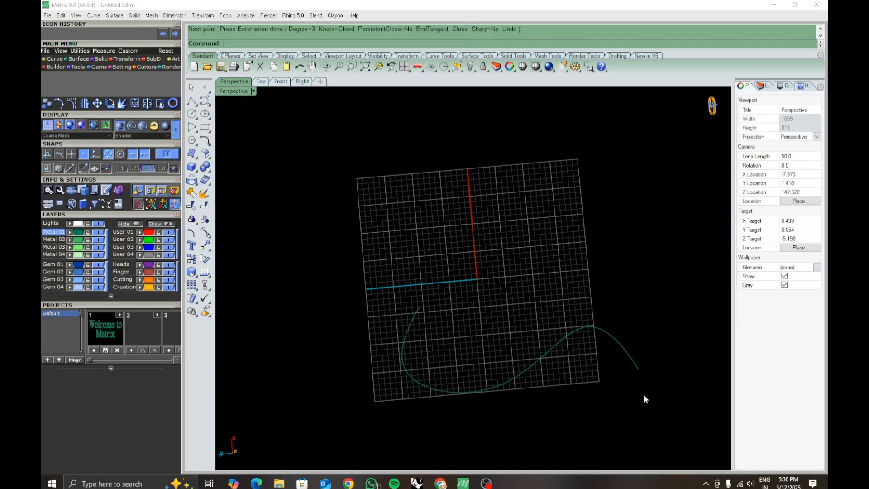
- Extend the end of the wavy curve outside the grid to a freely picked point, using the Natural extension type
right_click_drag(646, 394, 516, 307, "shift")
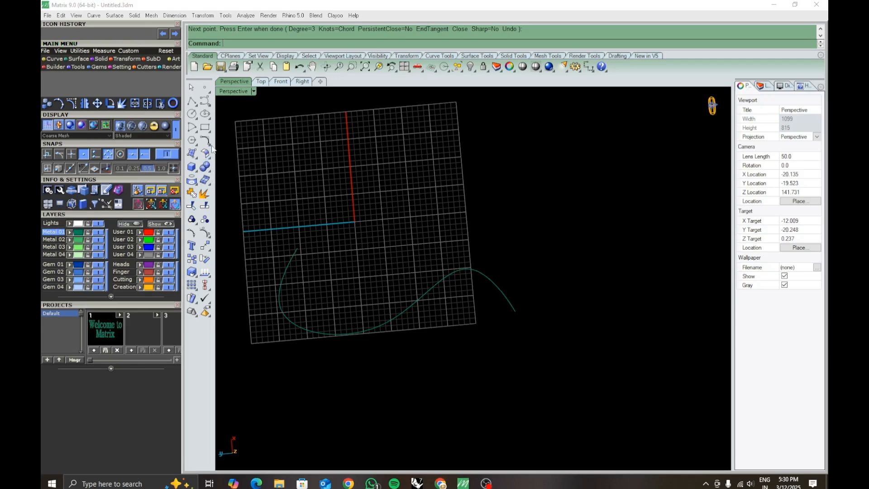
left_click(210, 145)
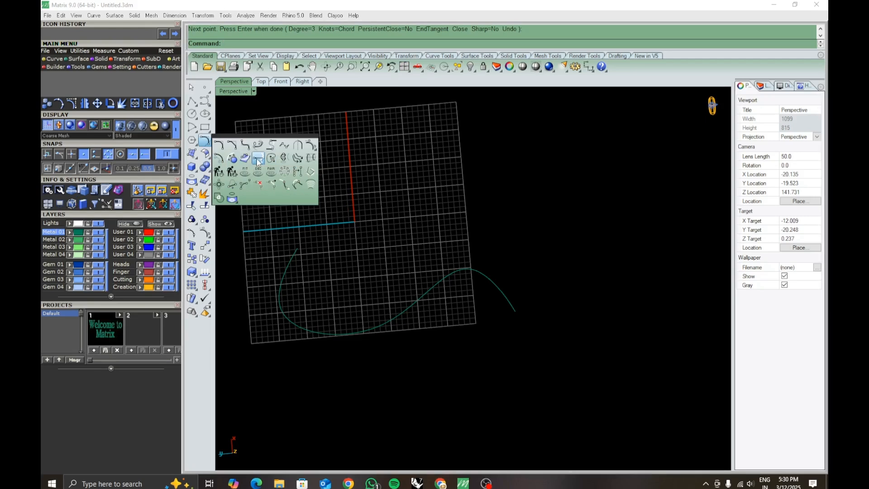
left_click(257, 160)
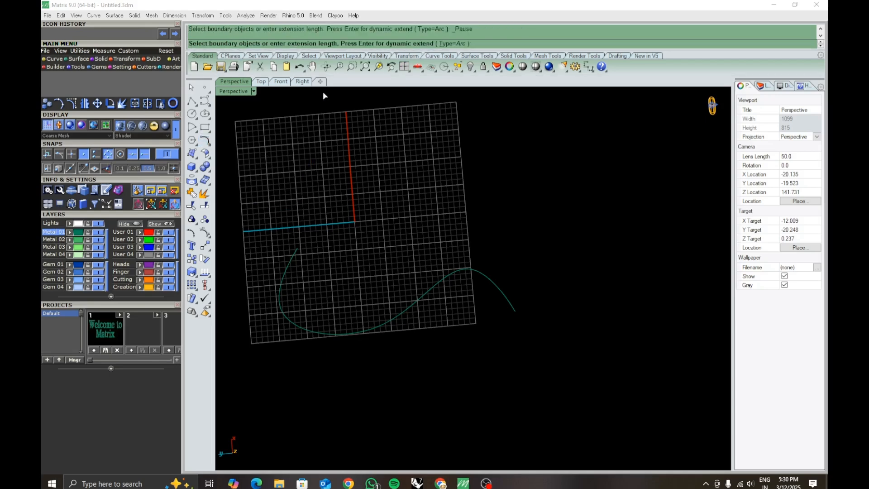
left_click(511, 308)
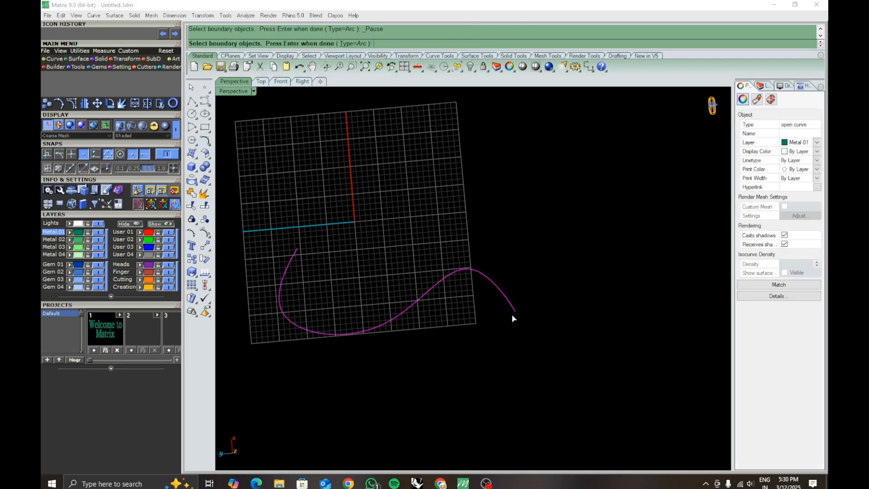
key("Return")
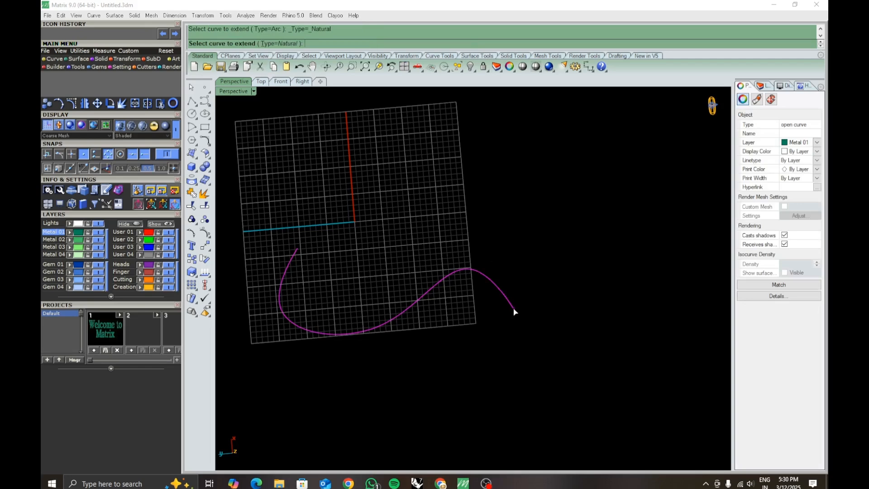
left_click(514, 312)
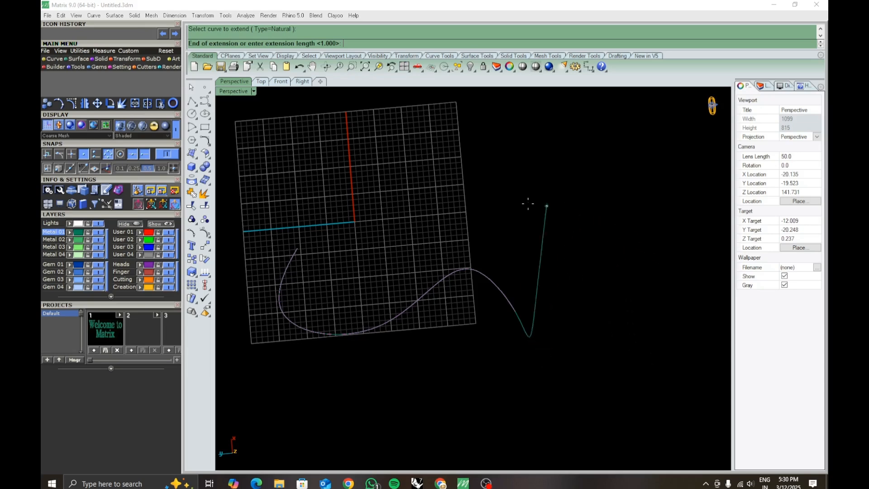
left_click(566, 372)
right_click_drag(570, 376, 590, 386)
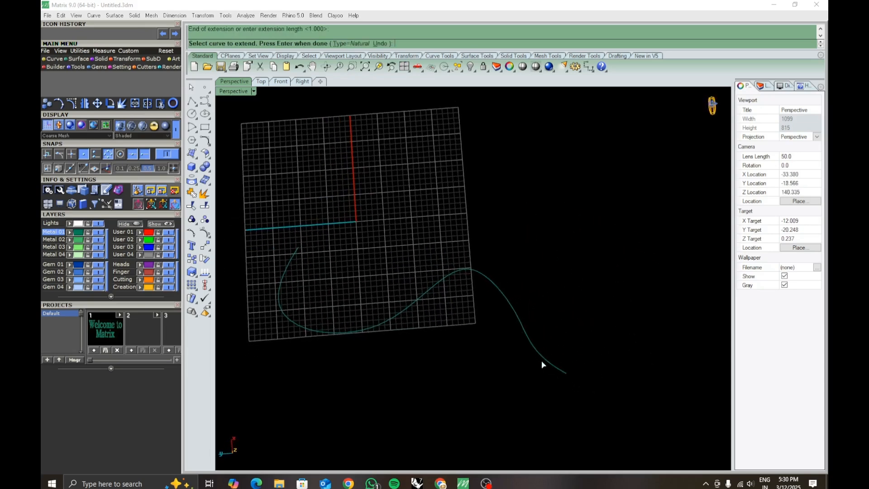
key("Return")
- Select the whole extended curve and delete it from the scene
scroll(425, 297, "down", 3)
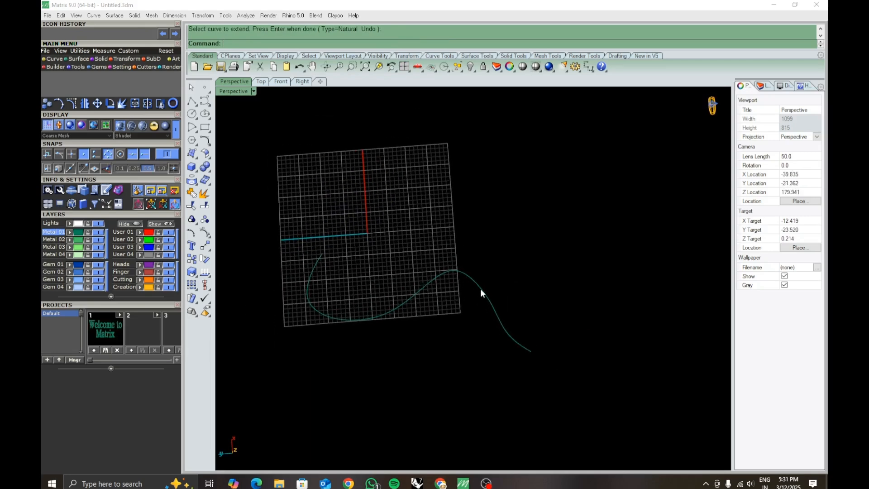
left_click(483, 292)
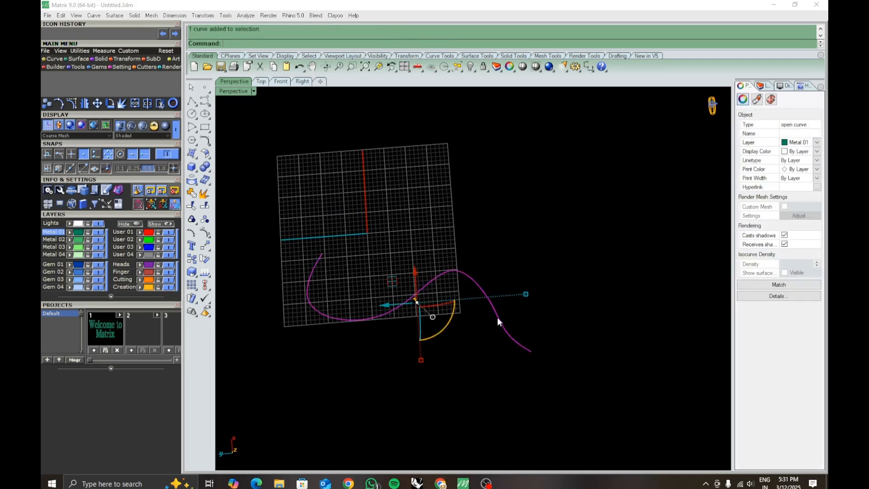
left_click(512, 374)
left_click_drag(289, 239, 541, 376)
key("Delete")
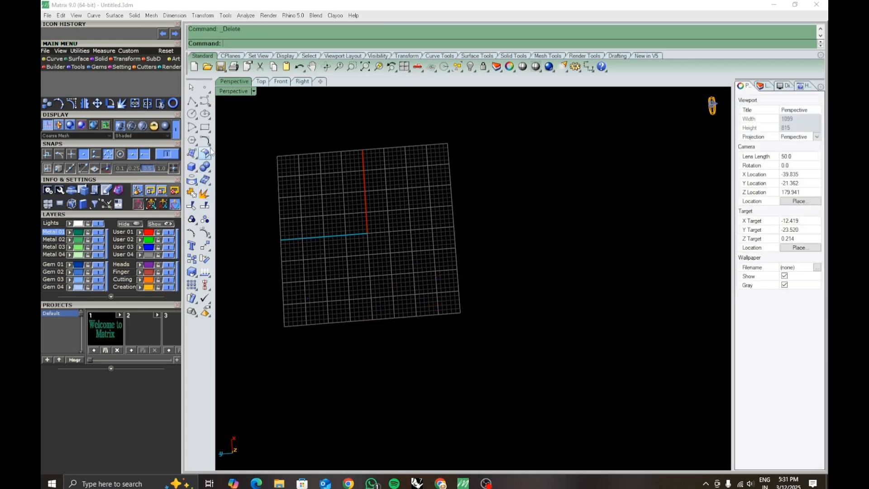
- Draw a large circle by its center and a picked rim point, enclosing the grid origin
left_click(207, 141)
left_click(192, 114)
left_click(397, 250)
left_click(431, 299)
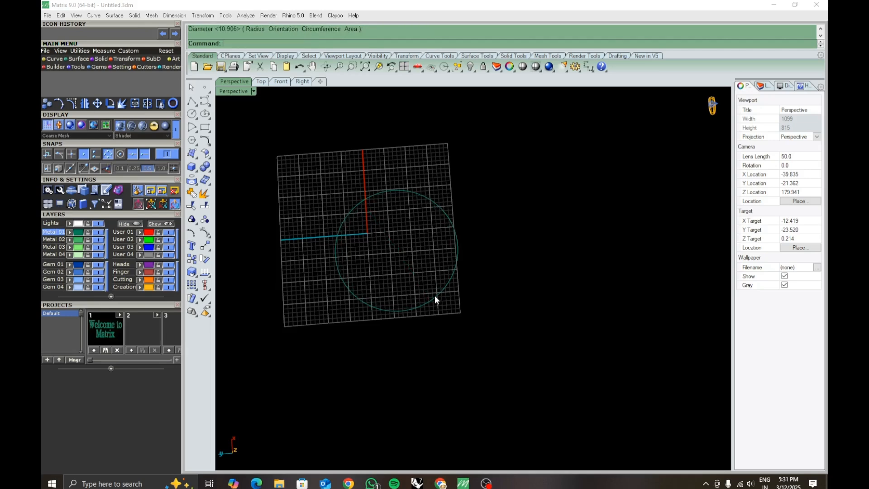
- Show the circle's edit points to examine their distribution, and turn them off
right_click_drag(492, 288, 508, 309, "shift")
left_click(520, 328)
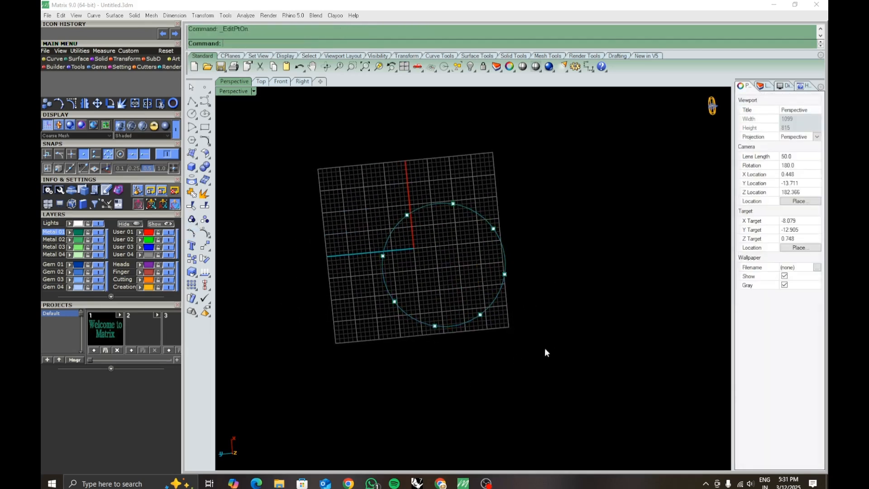
key("Escape")
- Try rebuilding the circle with a point count of 10 and degree 3, and cancel the rebuild
left_click(468, 320)
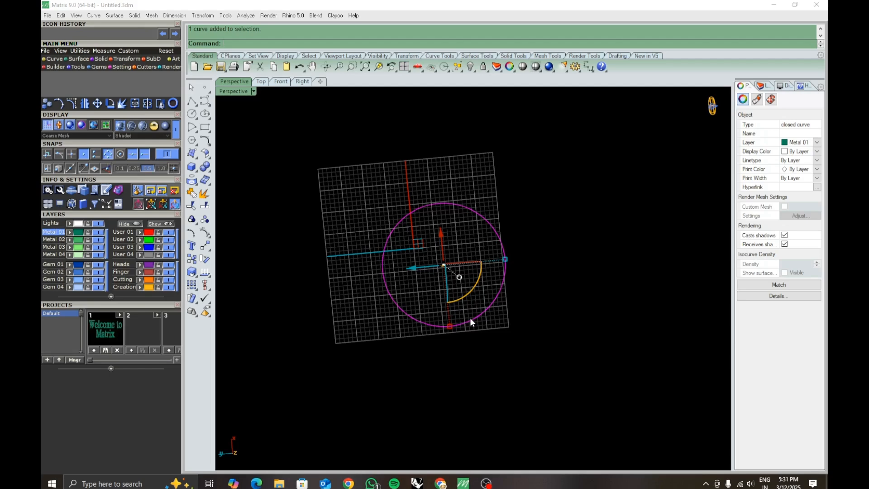
left_click(209, 143)
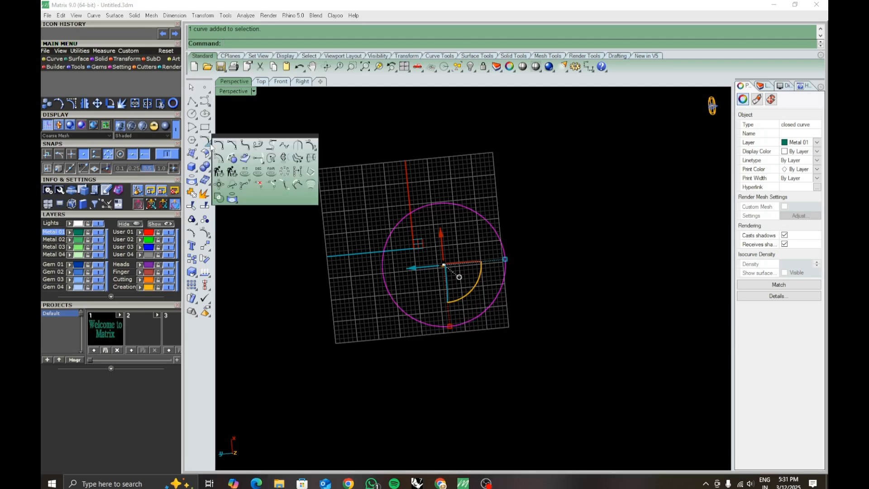
left_click(219, 173)
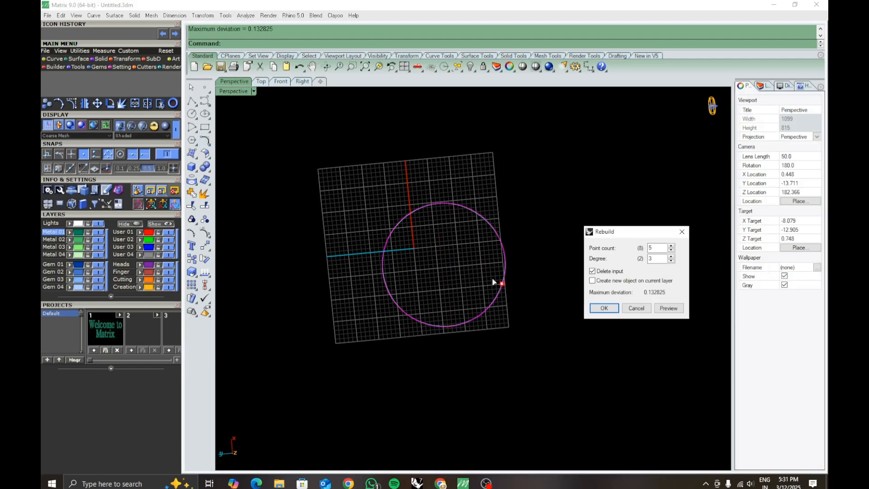
double_click(660, 249)
type("10")
left_click(633, 311)
left_click(536, 300)
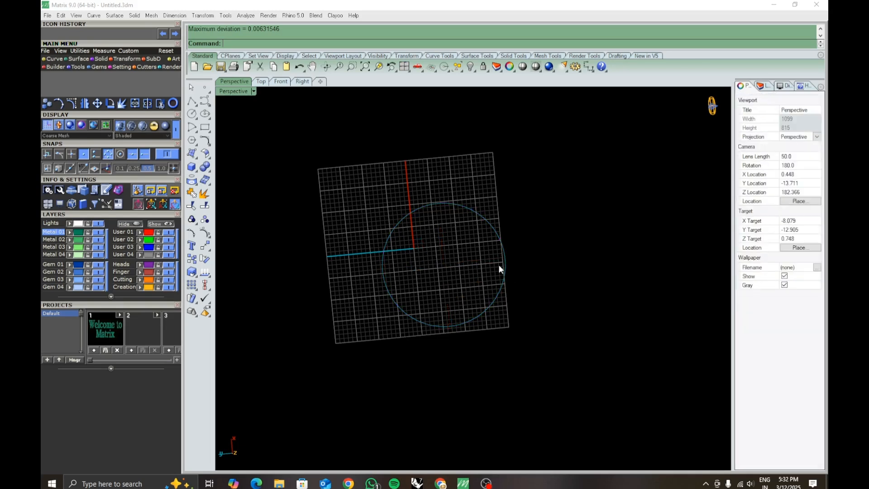
- Turn on the original circle's control points, try moving one outward to distort the shape, and undo the moves
left_click(504, 284)
key("F10")
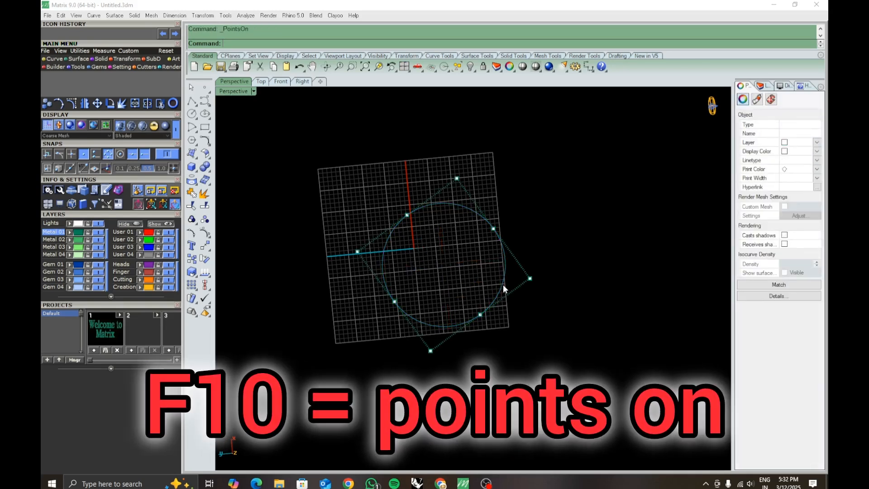
left_click(494, 229)
left_click_drag(494, 220, 533, 182)
left_click(555, 230)
key("ctrl+z")
right_click_drag(553, 230, 545, 259)
left_click_drag(495, 230, 551, 241)
mouse_move(552, 241)
right_mouse_down()
mouse_move(567, 131)
mouse_move(535, 243)
right_mouse_up()
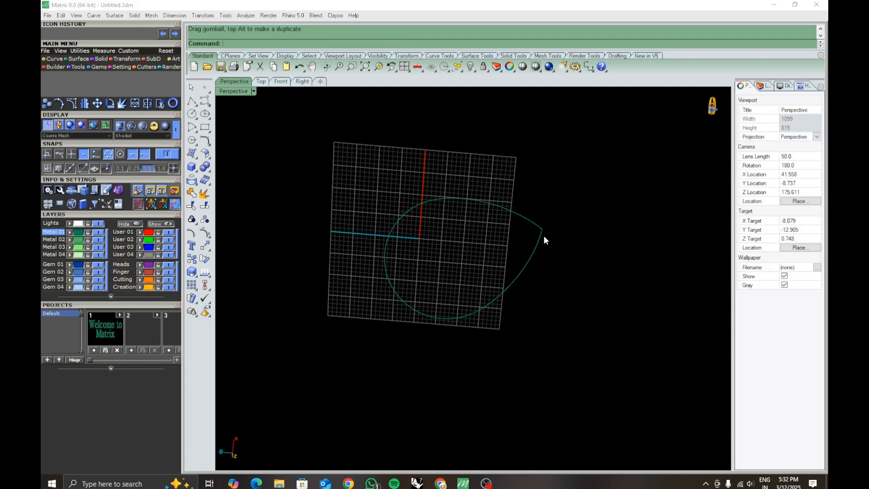
key("ctrl+z")
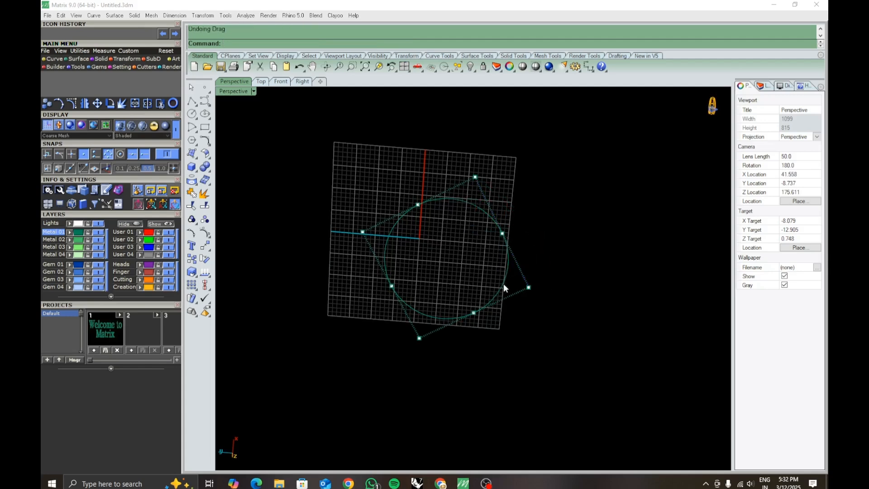
key("Escape")
- Rebuild the circle with 10 points and degree 3, and turn on its control points
left_click(496, 294)
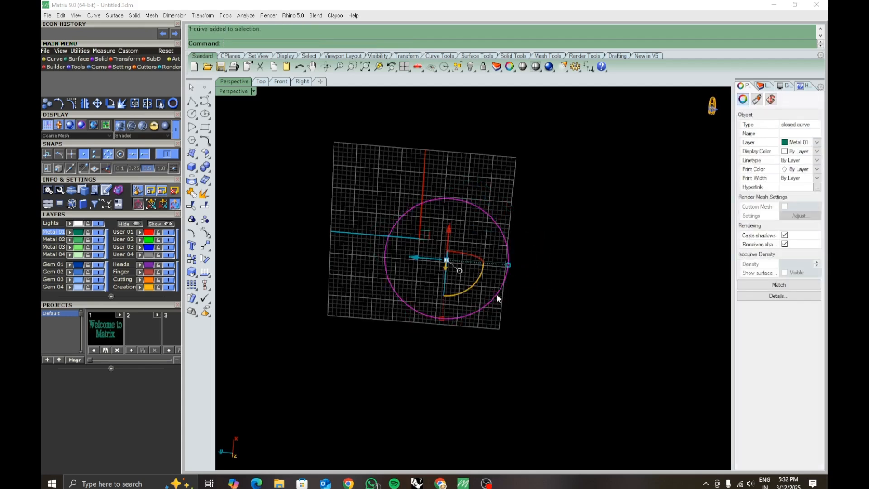
type("rebuild")
key("Return")
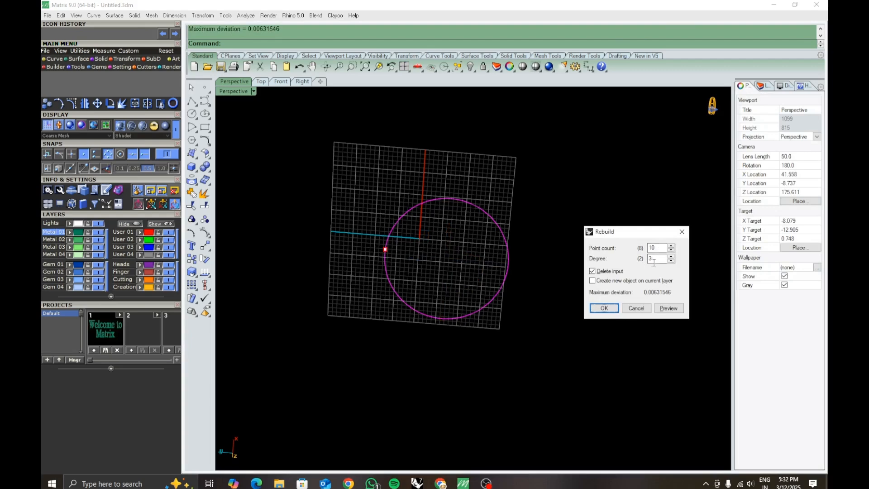
left_click(604, 308)
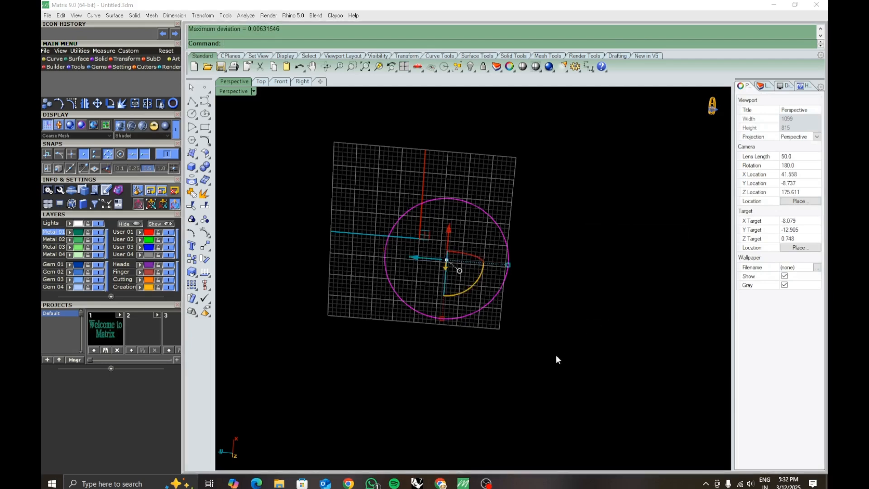
key("F10")
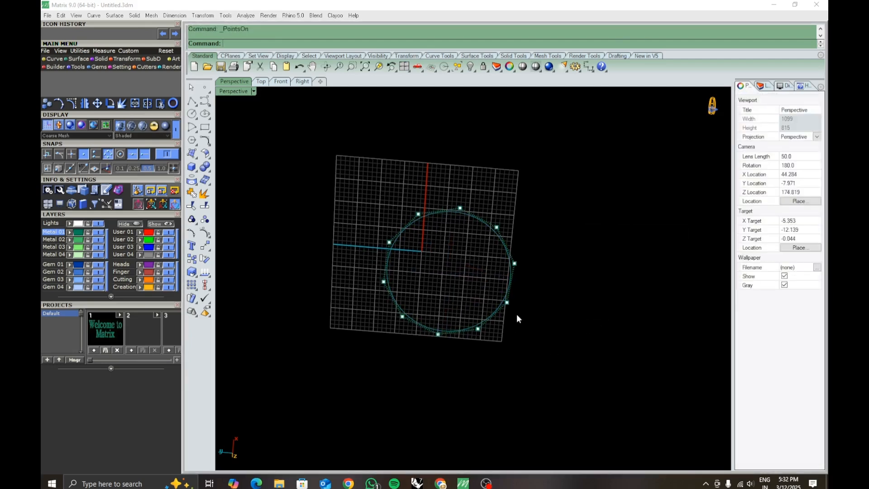
- Try moving one control point of the rebuilt circle outward, undo the move, and hide the control points
left_click(515, 264)
left_click_drag(493, 245, 534, 251)
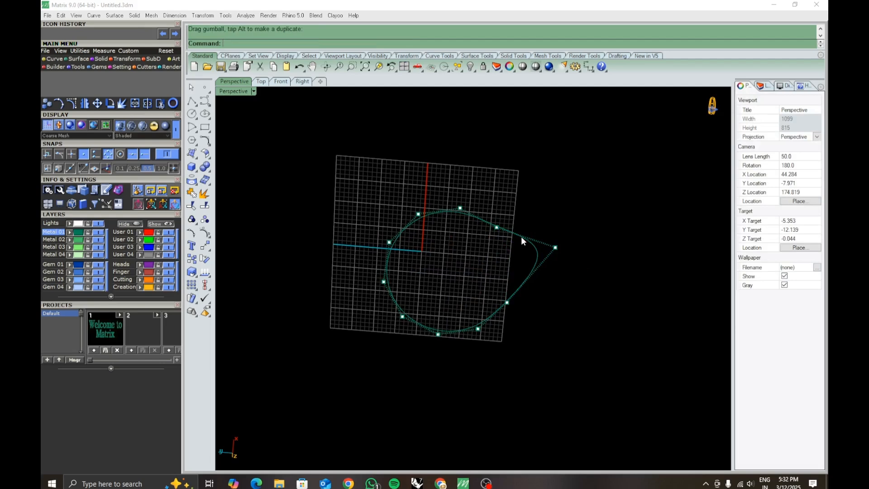
key("ctrl+z")
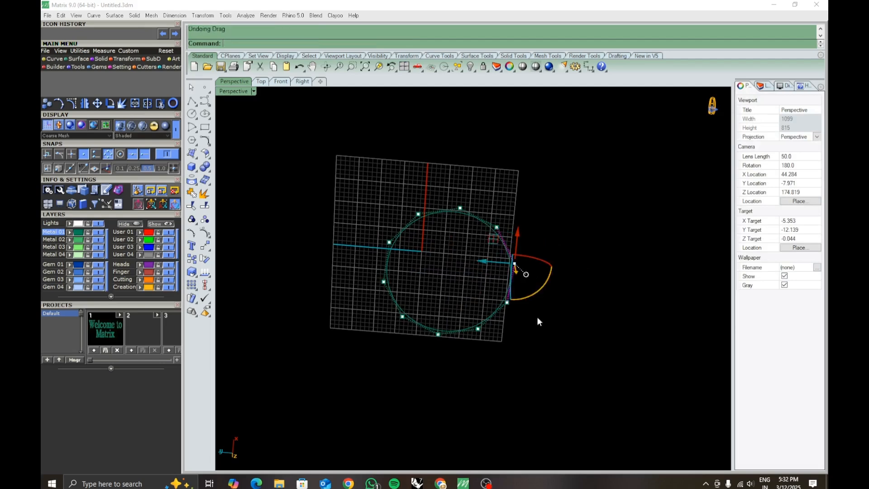
right_click_drag(536, 327, 480, 317)
key("Escape")
- Delete the rebuilt circle from the scene
scroll(481, 319, "up", 5)
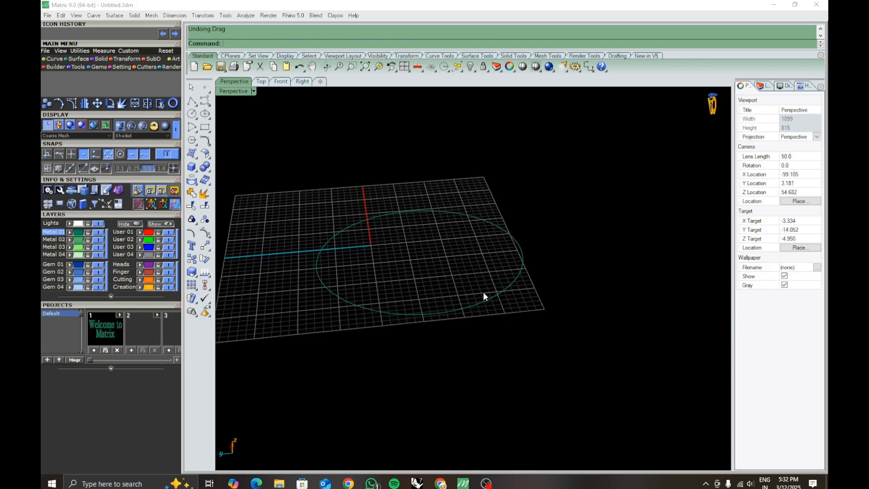
left_click(481, 303)
key("Delete")
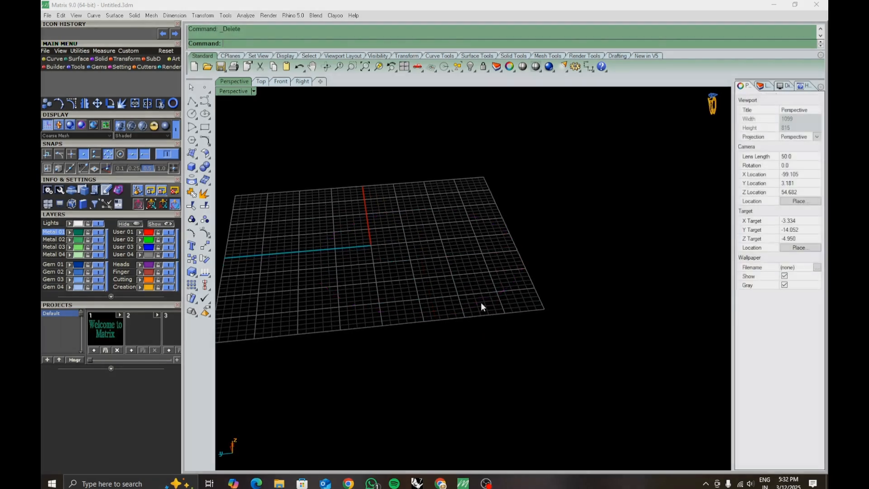
- Create a flat four-corner surface reaching from beside the grid origin to beyond the grid's near edge
right_click_drag(481, 303, 440, 307)
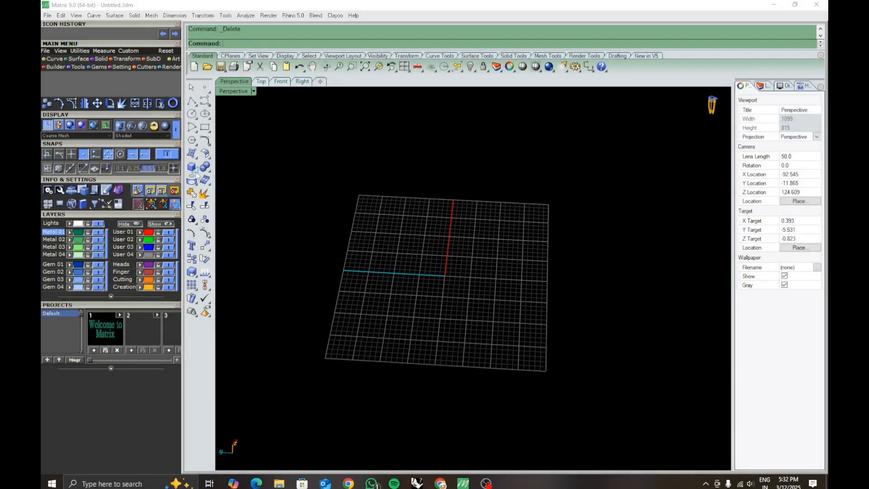
left_click(192, 140)
left_click(430, 262)
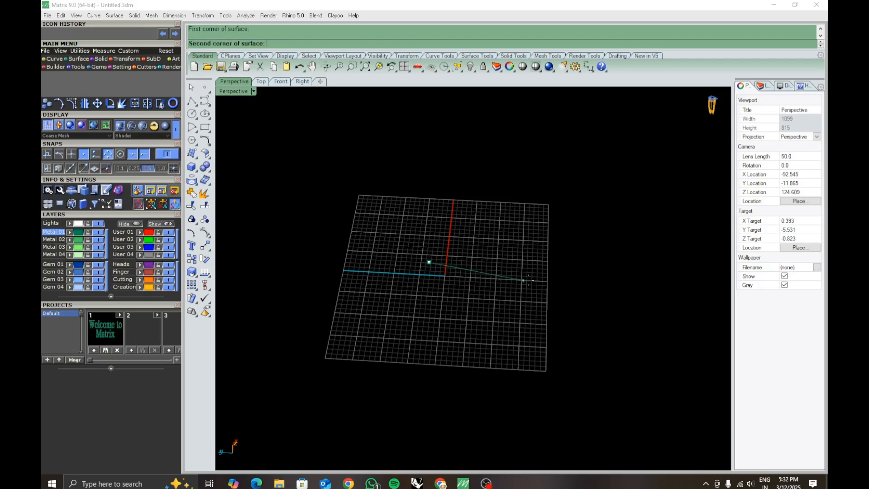
left_click(535, 268)
left_click(531, 410)
left_click(403, 402)
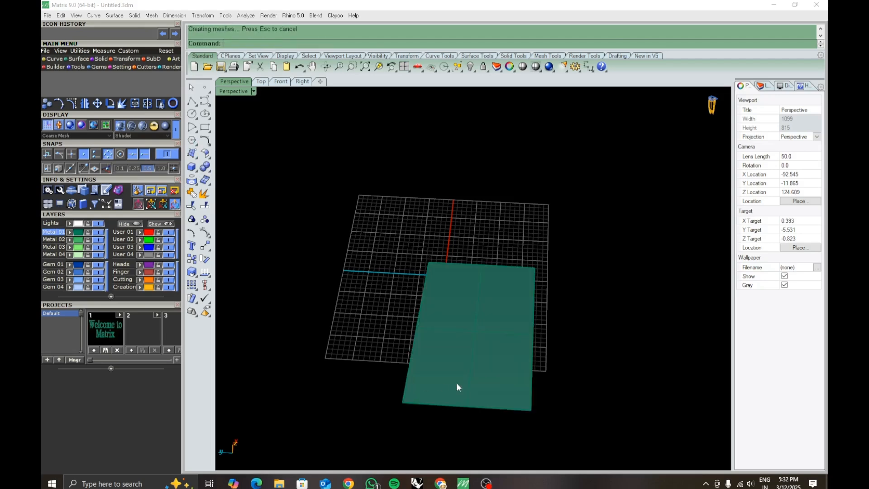
- Turn on the control points of the flat four-corner surface
left_click(457, 382)
key("F10")
mouse_move(484, 373)
right_mouse_down()
mouse_move(470, 344)
mouse_move(478, 369)
mouse_move(472, 374)
right_mouse_up()
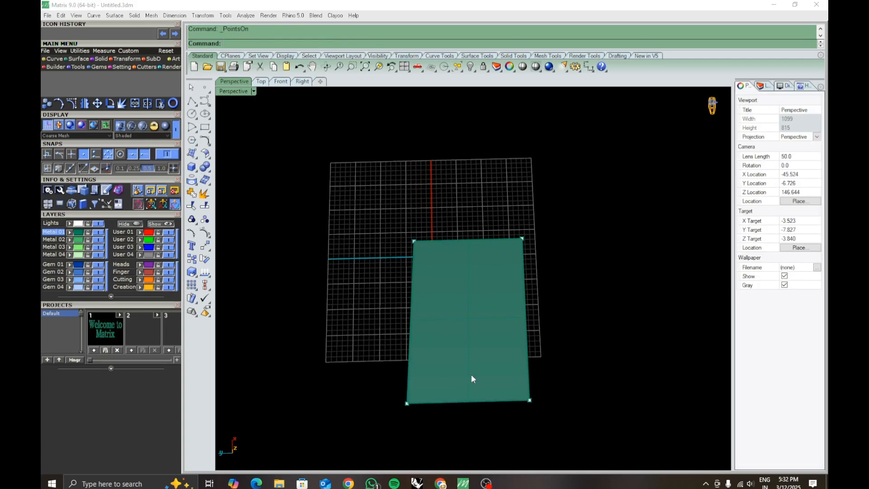
- Rebuild the flat surface with 8 U points, 4 V points and degree 3 in both directions, deleting the input
left_click(471, 374)
key("ctrl+r")
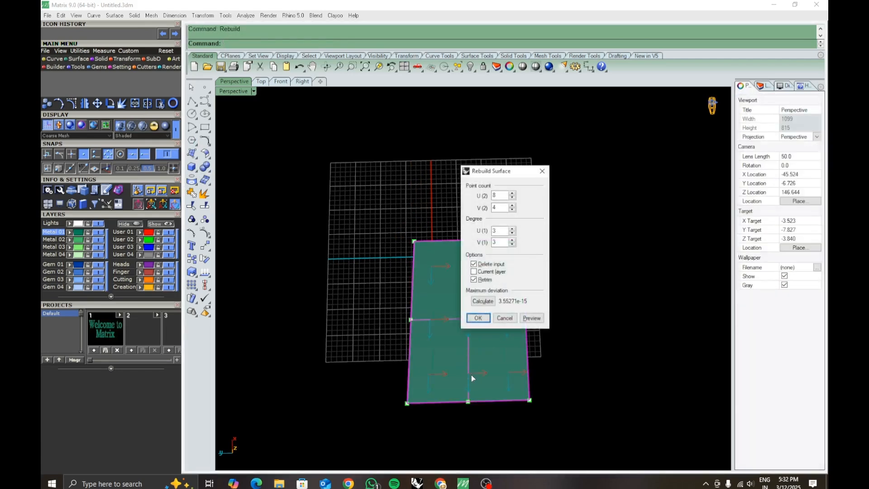
right_click_drag(471, 375, 385, 322, "shift")
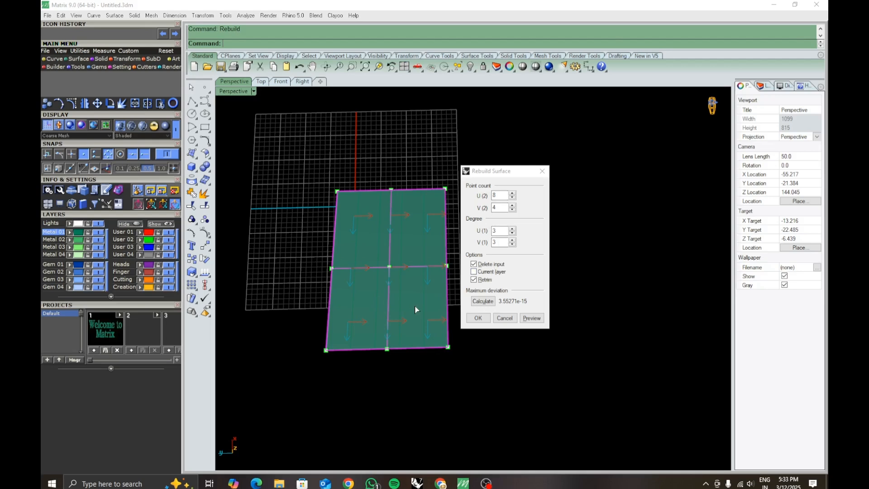
scroll(415, 306, "up", 3)
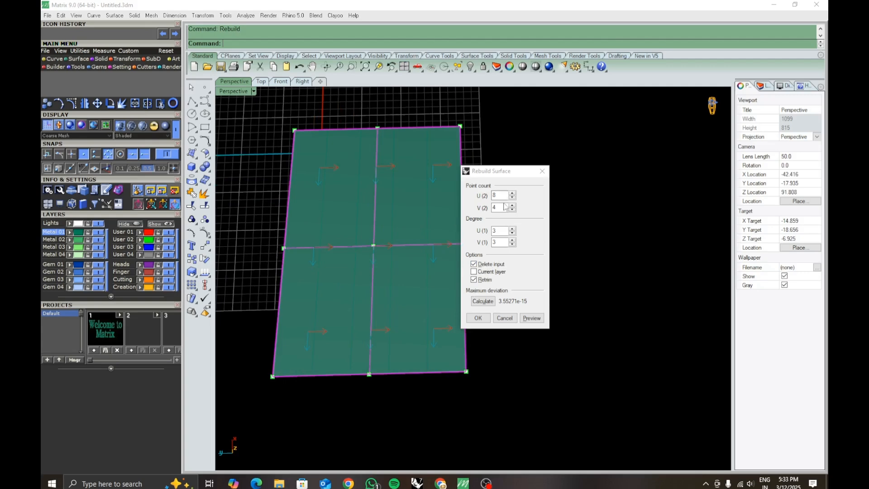
left_click(481, 319)
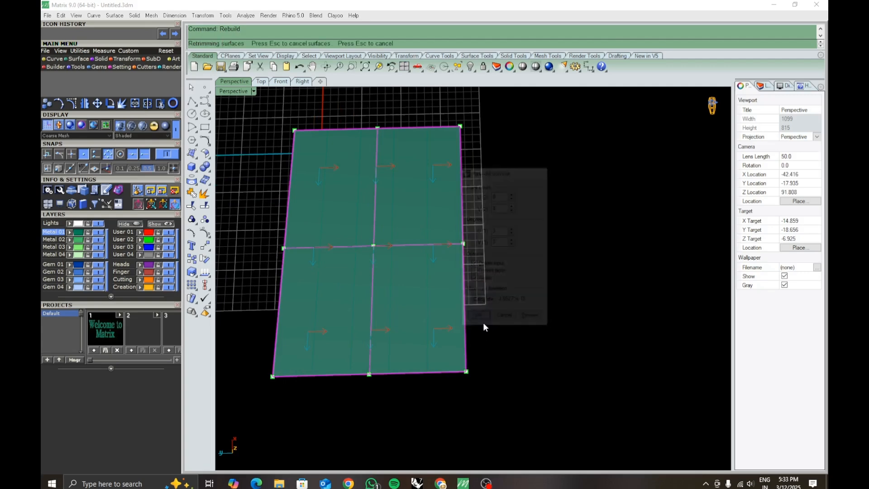
- Turn on the rebuilt surface's control points and view the full point grid in the Top viewport
right_click_drag(528, 317, 578, 316, "shift")
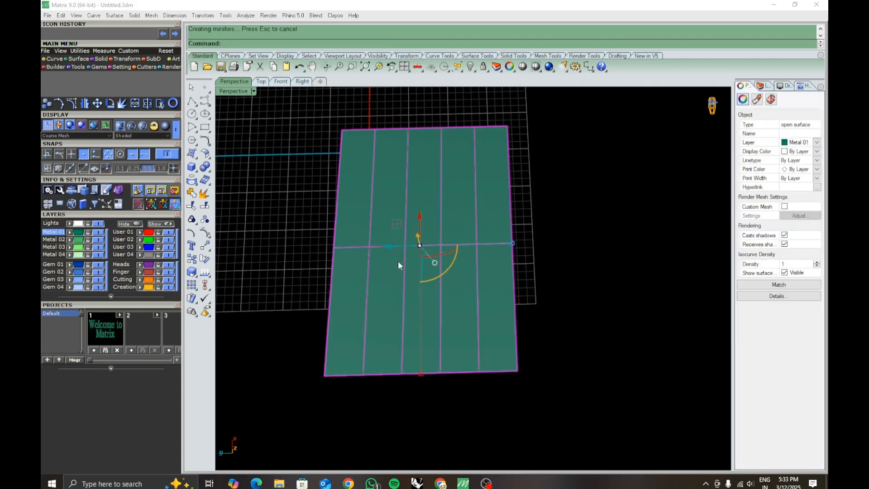
key("F10")
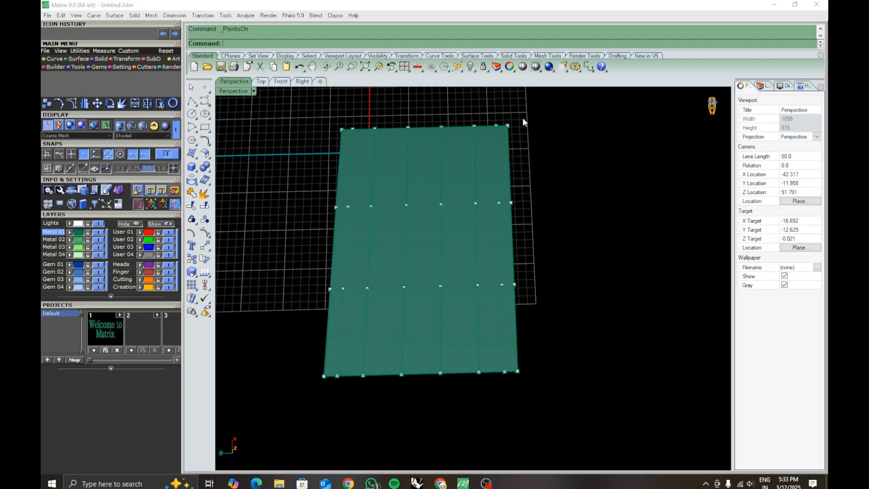
mouse_move(561, 179)
right_mouse_down()
mouse_move(569, 185)
mouse_move(569, 174)
right_mouse_up()
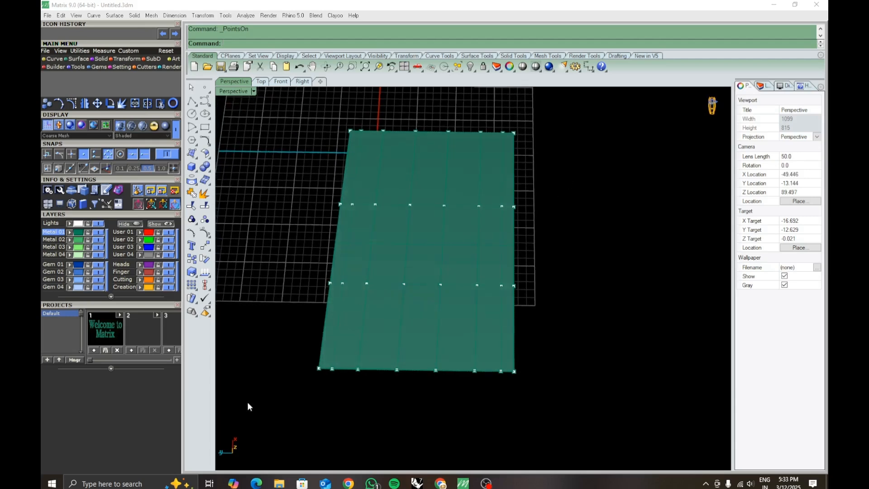
left_click(262, 81)
scroll(423, 323, "down", 5)
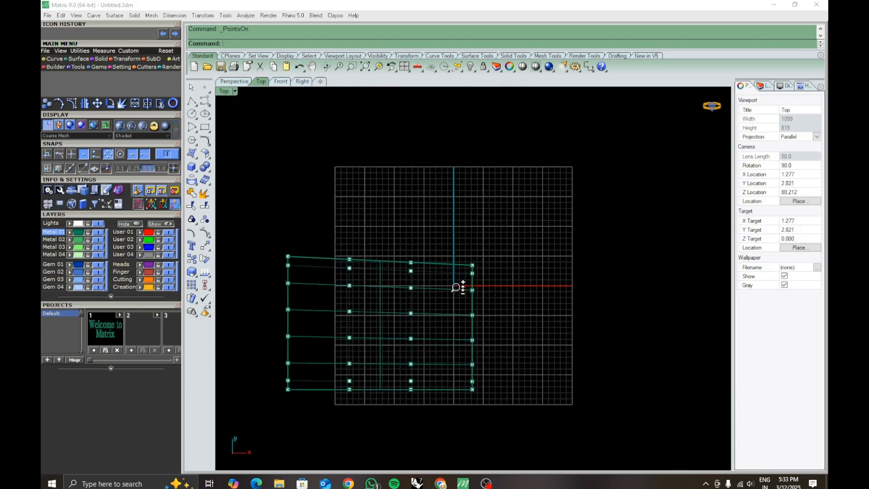
right_click_drag(421, 316, 506, 316)
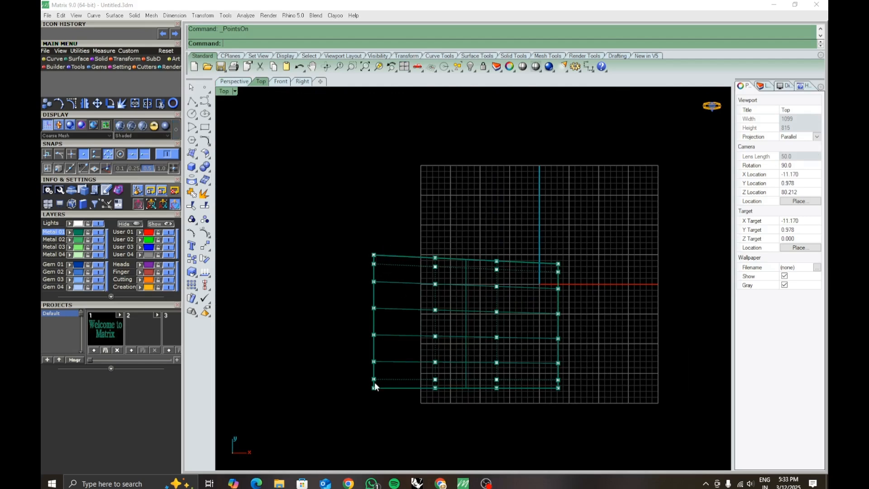
- Review the Rebuild settings for the surface, close them without applying, and show its control points again
key("Escape")
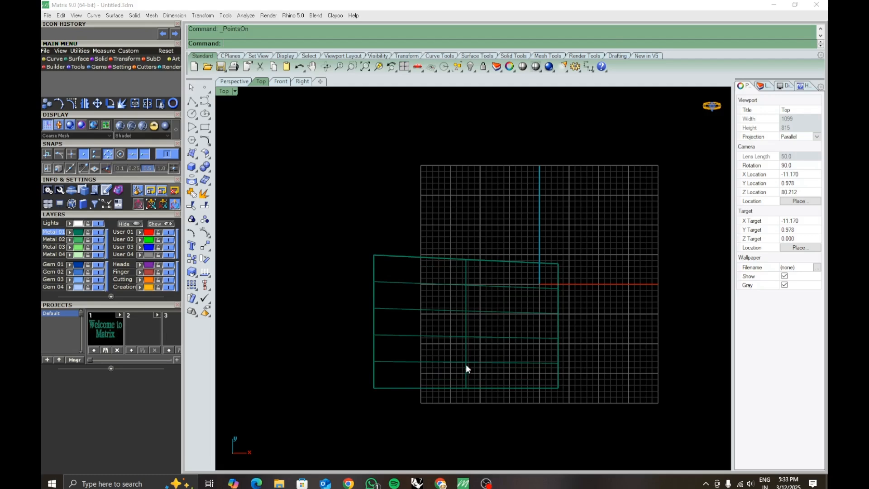
left_click(467, 365)
right_click(466, 365)
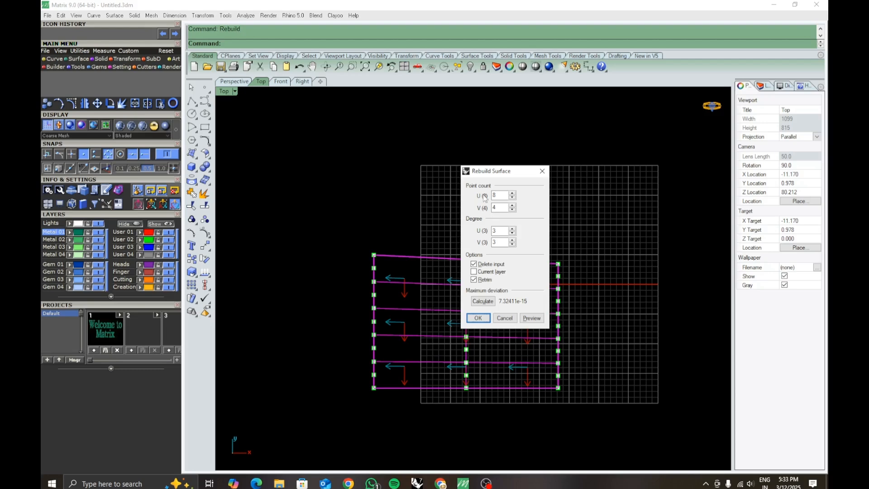
left_click(542, 172)
key("F10")
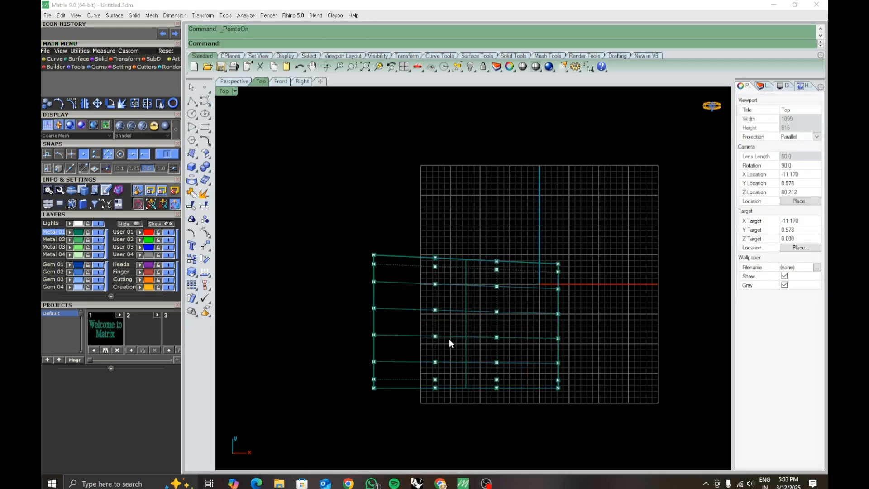
- Select the eight control points along the surface's end beyond the grid and scale them inward to taper that end
scroll(449, 338, "up", 2)
left_click_drag(309, 187, 344, 422)
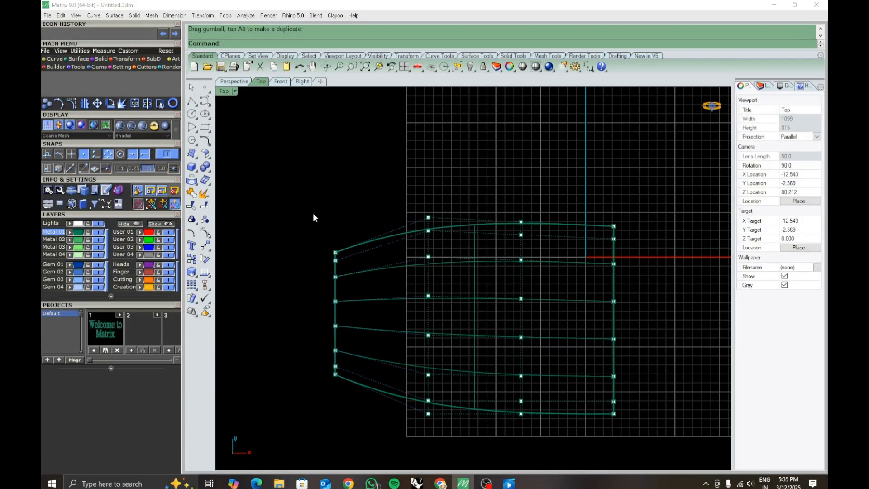
left_click_drag(310, 204, 363, 403)
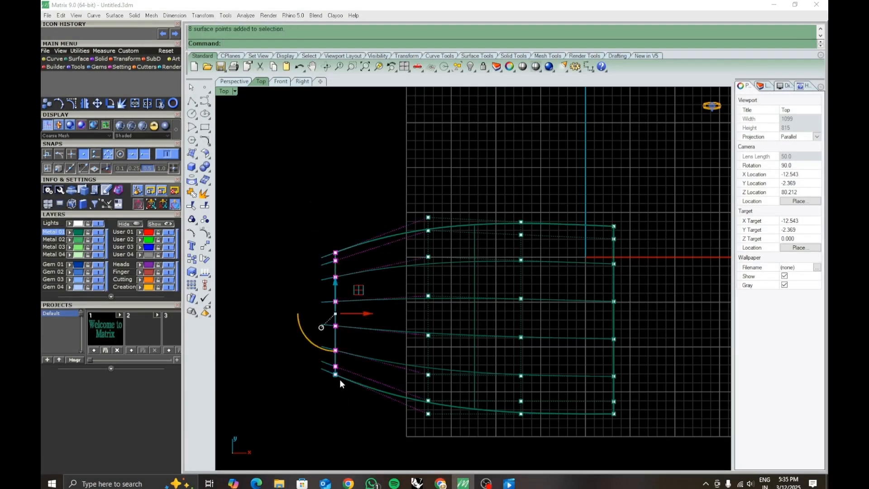
mouse_move(336, 376)
left_mouse_down()
mouse_move(337, 391)
mouse_move(336, 326)
mouse_move(335, 345)
left_mouse_up()
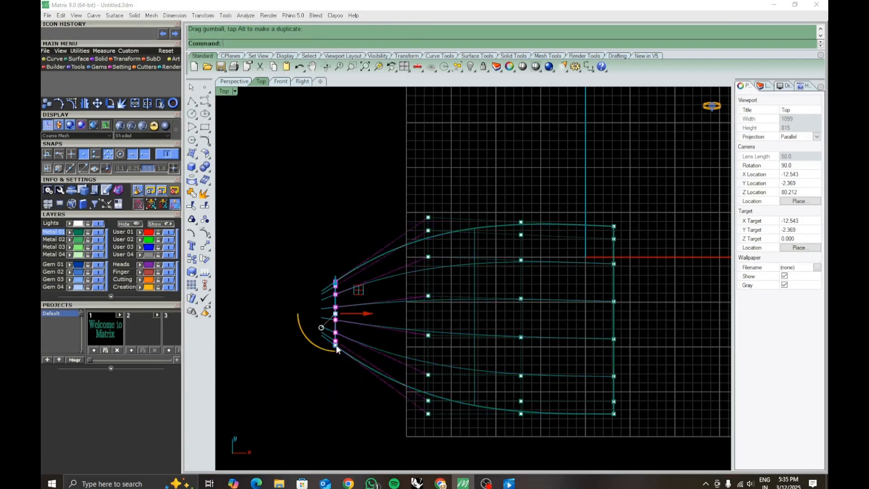
- In the Perspective viewport, select the control-point row second from the surface's wide end, shift it sideways and scale it narrower
left_click(227, 84)
left_click(513, 342)
right_click_drag(513, 342, 540, 366)
left_click_drag(288, 204, 517, 233)
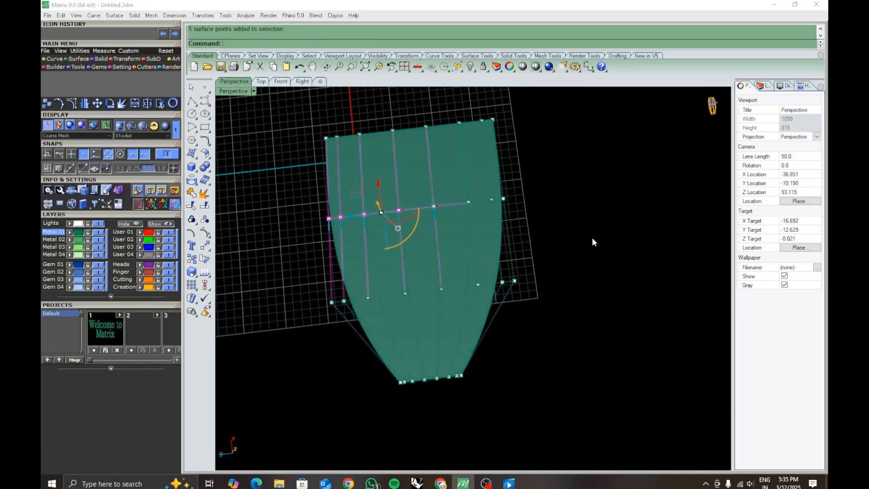
right_click_drag(593, 237, 594, 290)
left_click_drag(293, 166, 515, 227)
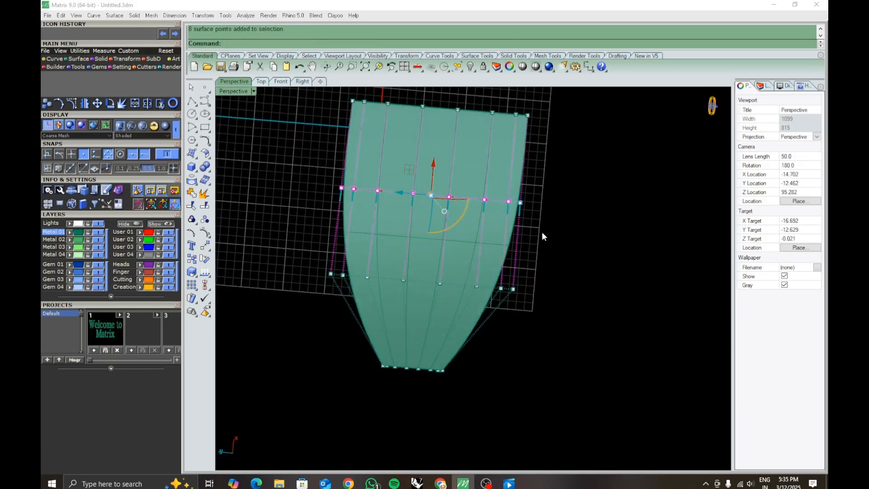
left_click_drag(346, 192, 383, 196)
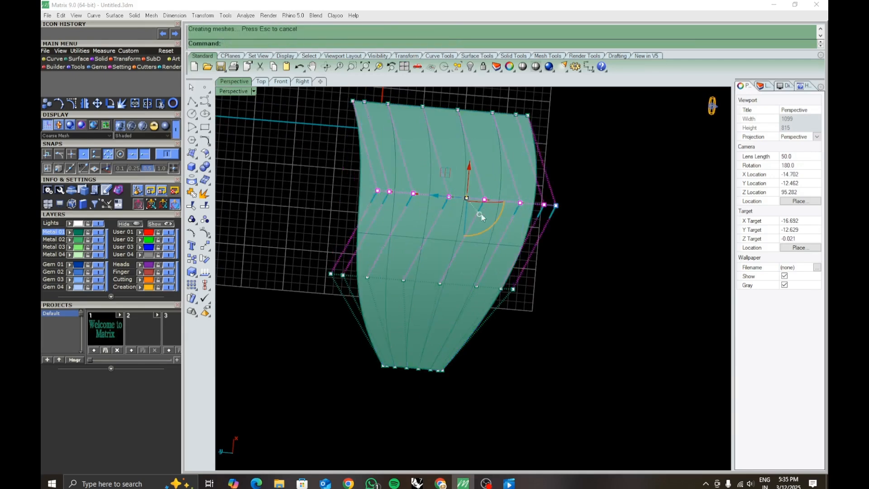
left_click_drag(557, 207, 507, 208)
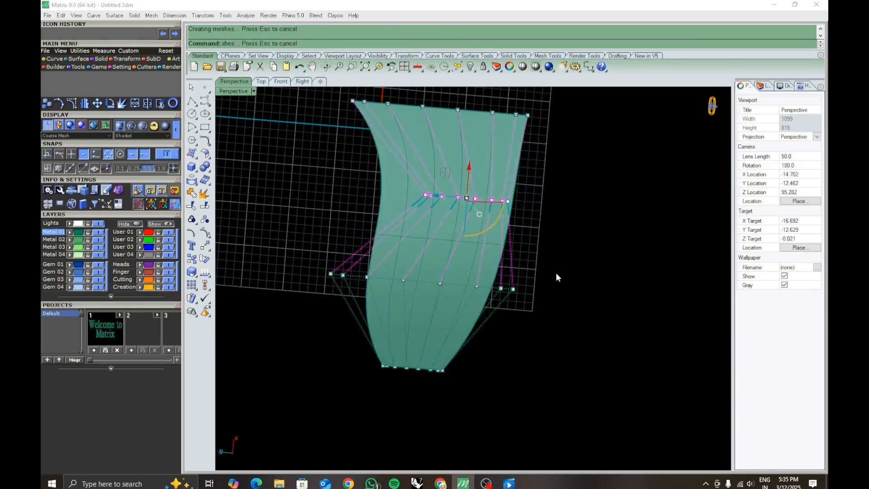
- Hide the control points and delete the reshaped surface from the scene
left_click(556, 274)
scroll(555, 278, "down", 5)
right_click_drag(549, 296, 536, 323)
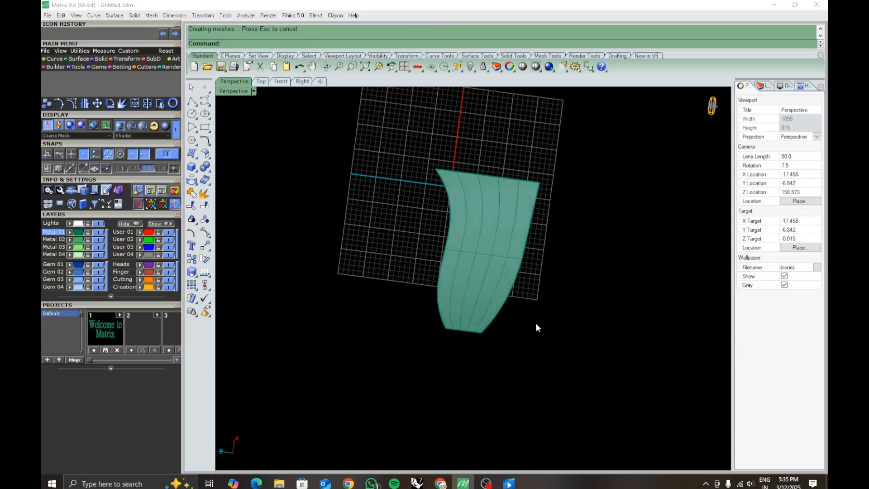
left_click(484, 302)
key("Delete")
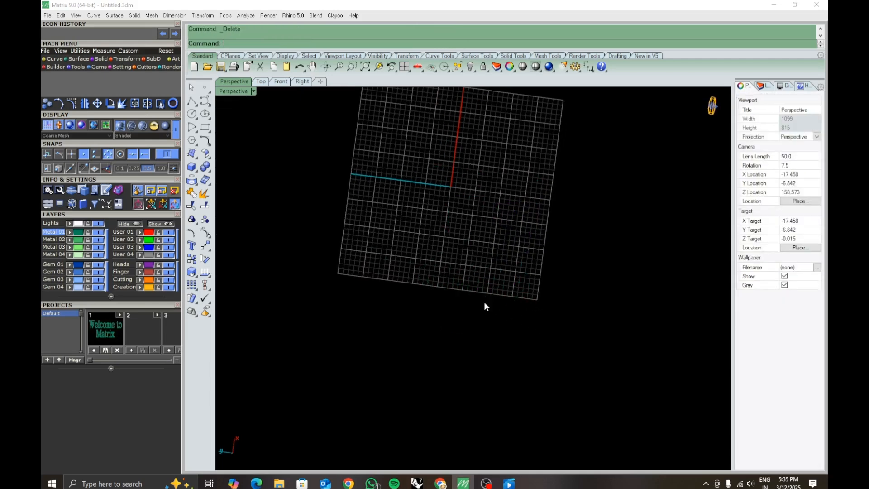
scroll(441, 264, "down", 4)
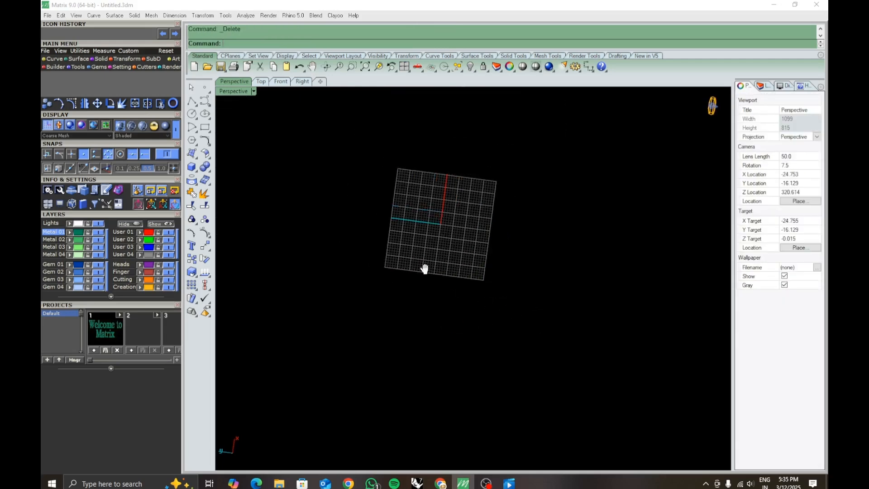
right_click_drag(423, 268, 452, 303, "shift")
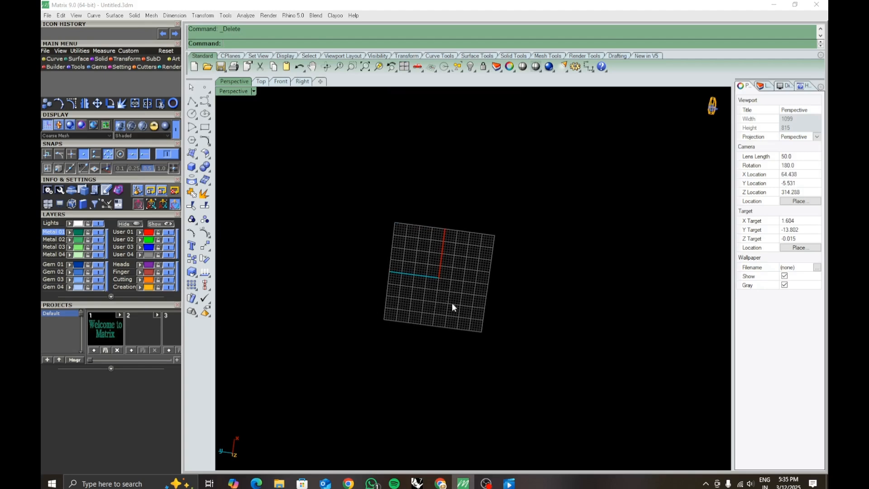
- Reset the default four-viewport layout, locate the Project curves tool, and maximize the Perspective viewport
left_click(404, 67)
left_click(405, 67)
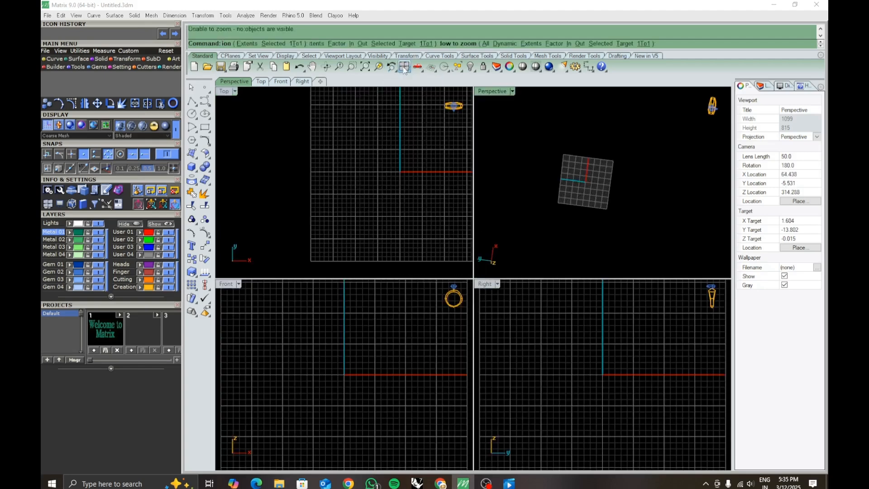
left_click(209, 144)
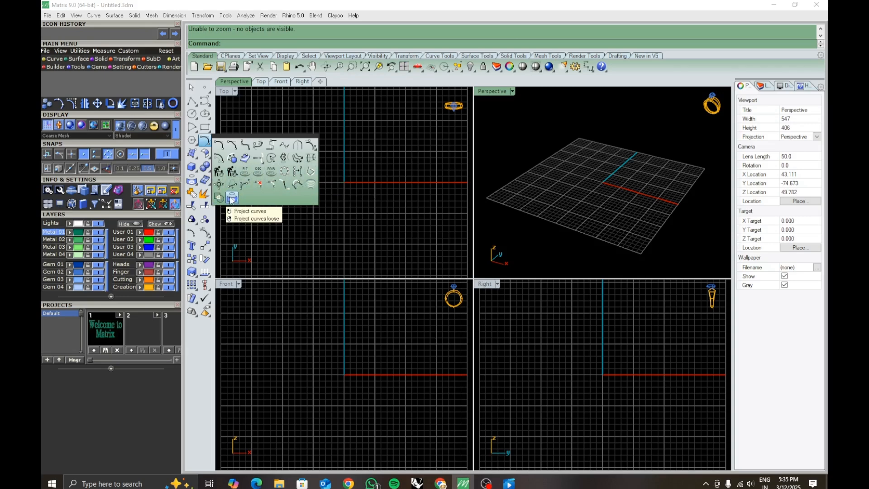
left_click(436, 144)
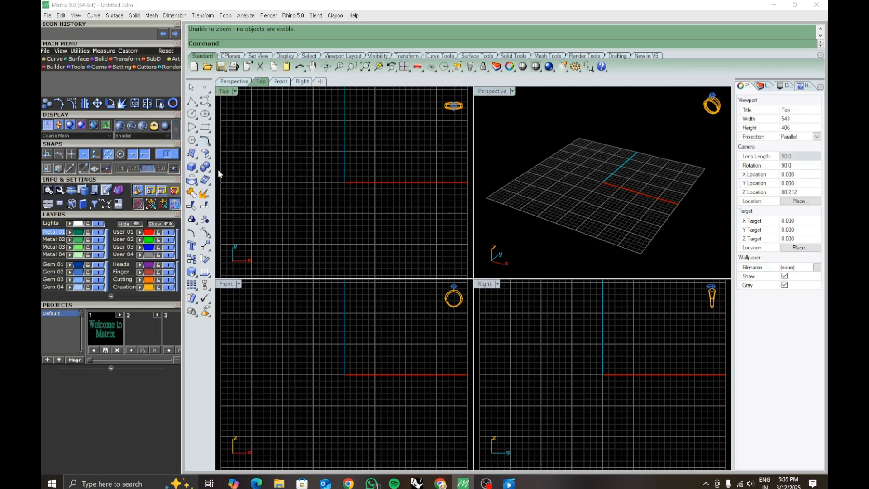
double_click(487, 92)
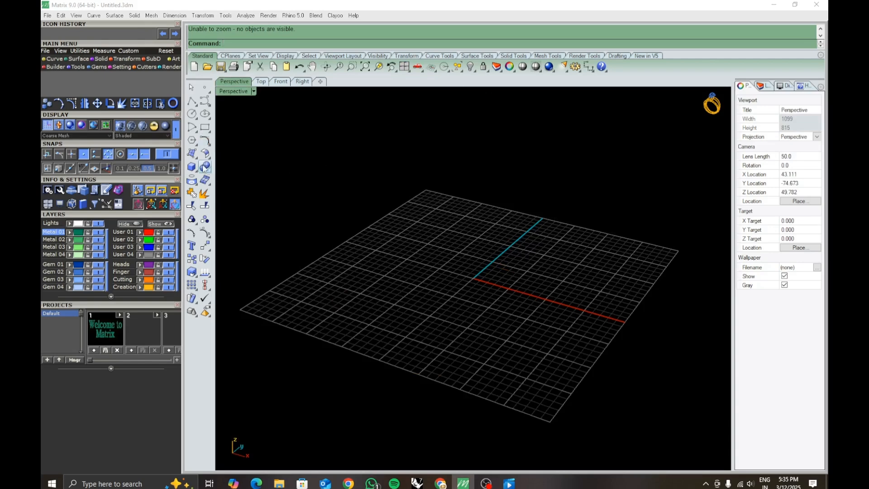
- Create a flat four-corner surface on the grid, reaching from just behind the origin toward the front edge
left_click(193, 155)
right_click_drag(440, 306, 471, 337)
left_click(425, 250)
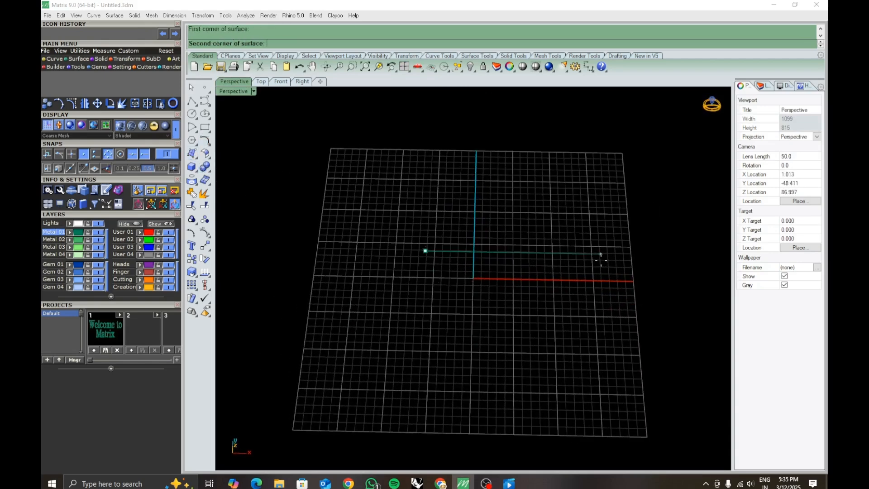
left_click(601, 254)
left_click(611, 406)
left_click(403, 402)
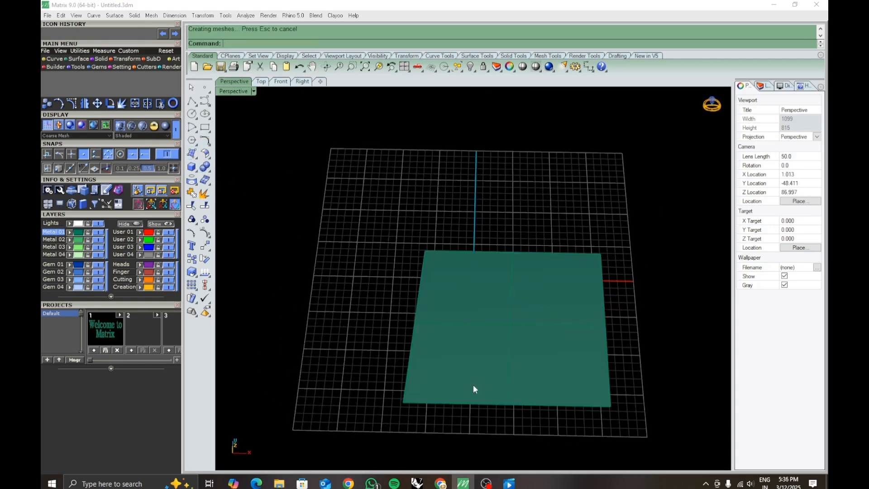
- Turn off the visibility of the new surface's isocurves and deselect it
left_click(580, 405)
left_click(789, 273)
left_click(697, 324)
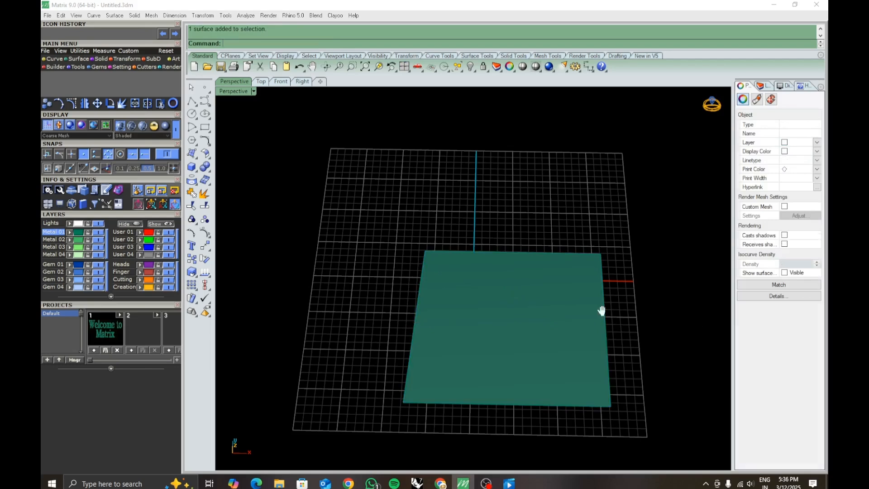
- Draw a circle centered over the flat surface, large enough to overlap its back edge
right_click_drag(602, 310, 561, 298, "shift")
left_click(192, 114)
right_click_drag(393, 311, 406, 241)
right_click_drag(455, 278, 458, 343)
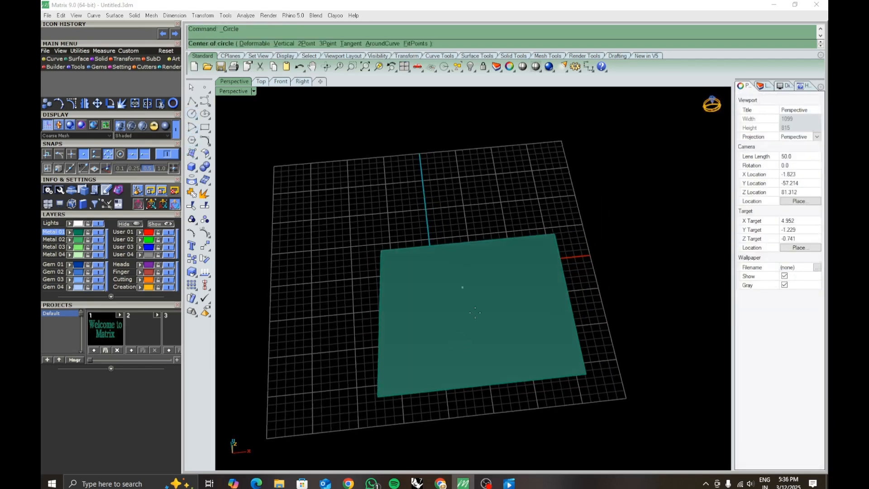
left_click(456, 291)
left_click(511, 342)
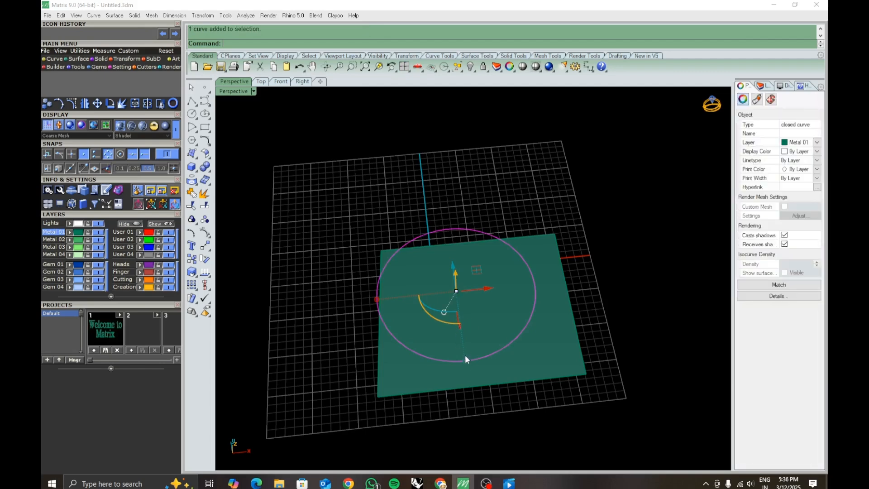
- Scale the circle down to fit within the surface outline and raise it vertically above the surface
scroll(463, 351, "down", 2)
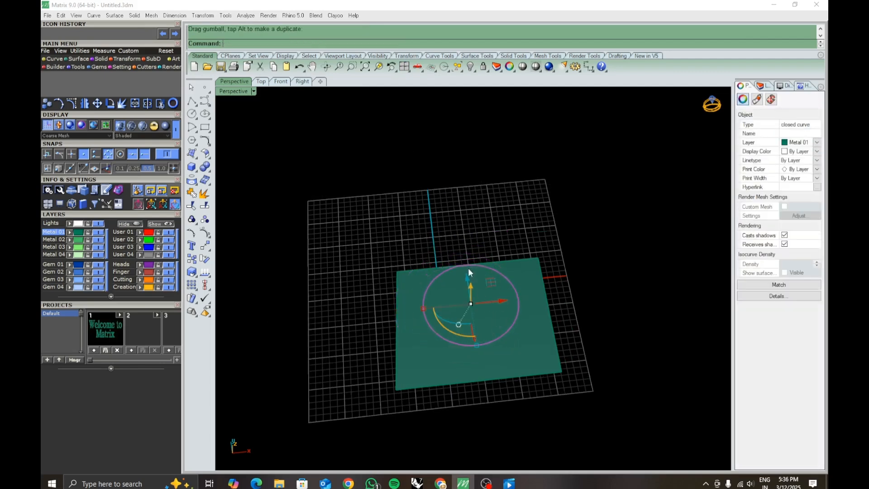
right_click_drag(469, 284, 467, 244)
left_click_drag(466, 259, 467, 206)
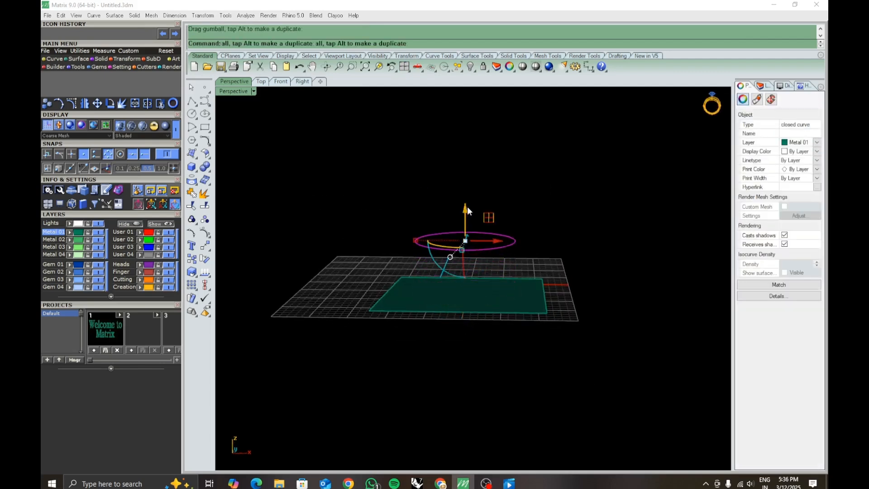
- Shift the raised circle left and forward so it overlaps the left edge of the flat surface
left_click(492, 222)
right_click_drag(493, 223, 512, 289)
left_click(514, 298)
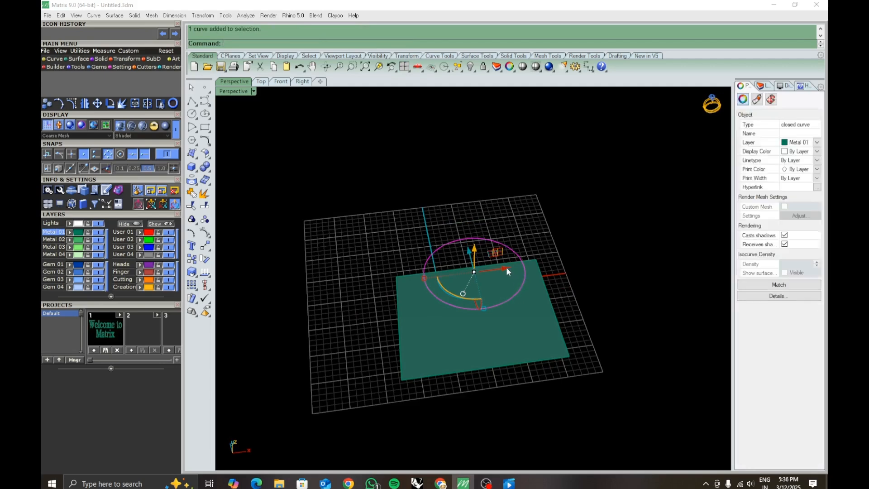
left_click_drag(506, 268, 472, 272)
left_click(507, 244)
right_click_drag(507, 244, 472, 324)
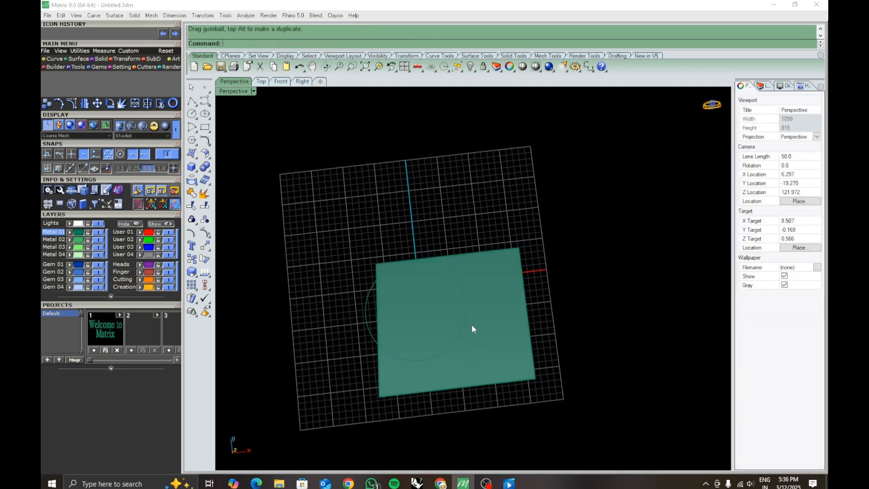
left_click(465, 322)
mouse_move(446, 310)
left_mouse_down()
mouse_move(455, 306)
mouse_move(440, 308)
left_mouse_up()
left_click(577, 305)
- Reshape the circle into a heart-like curve by pulling its front-right control point outward and its back-right point inward
left_click(438, 351)
left_click_drag(439, 352, 485, 347)
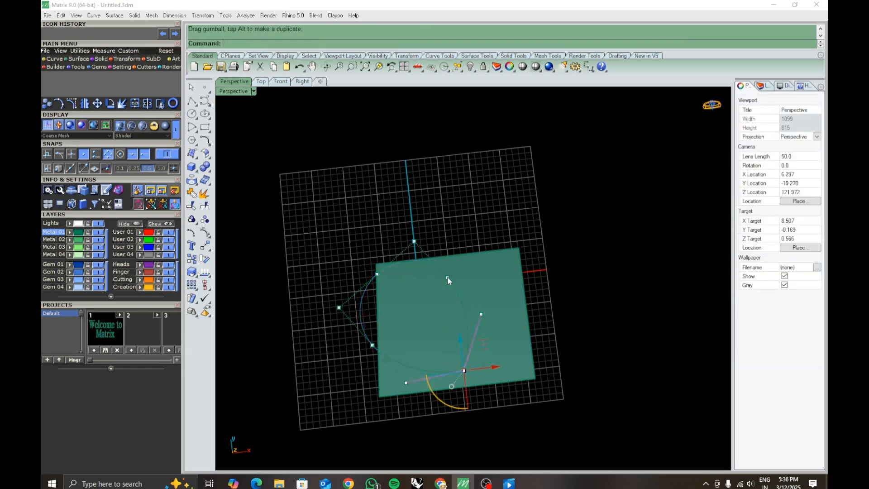
left_click(447, 277)
left_click_drag(465, 256, 446, 279)
left_click(594, 284)
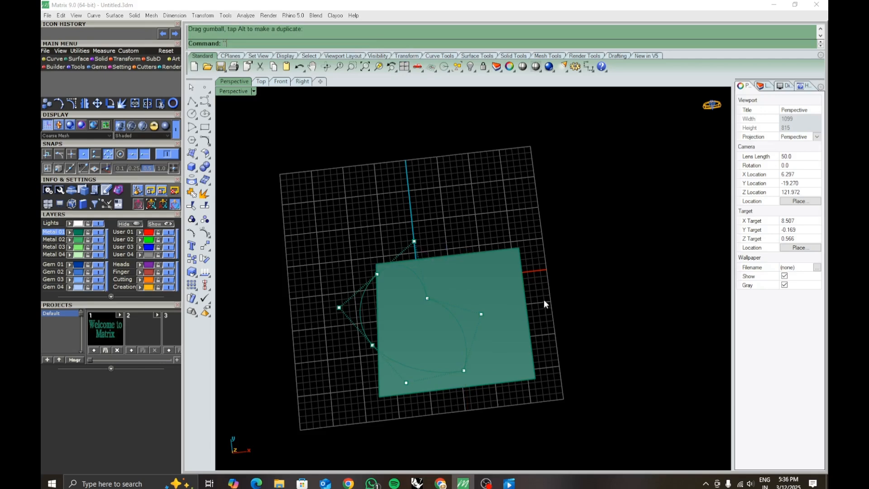
key("Escape")
- Turn on the curve's control points, raise the rightmost point vertically above the others, and hide the points again
left_click(464, 332)
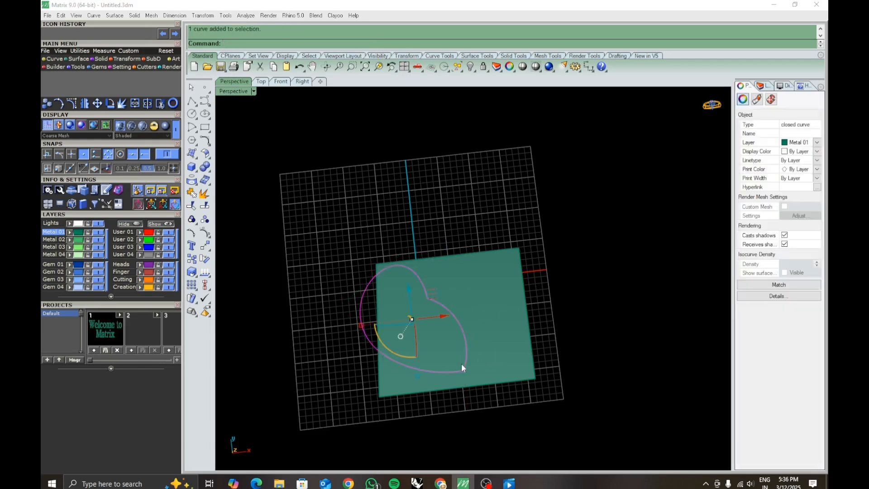
right_click_drag(461, 363, 487, 236)
key("F10")
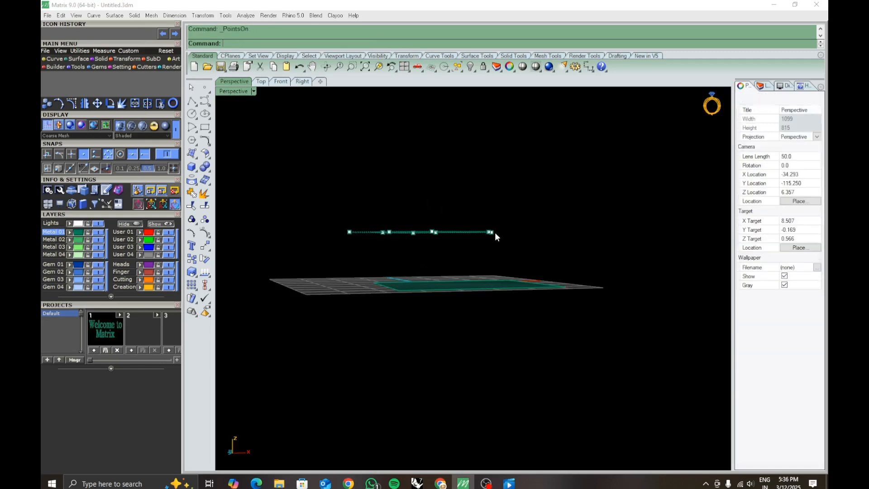
left_click(490, 232)
left_click_drag(490, 208, 496, 178)
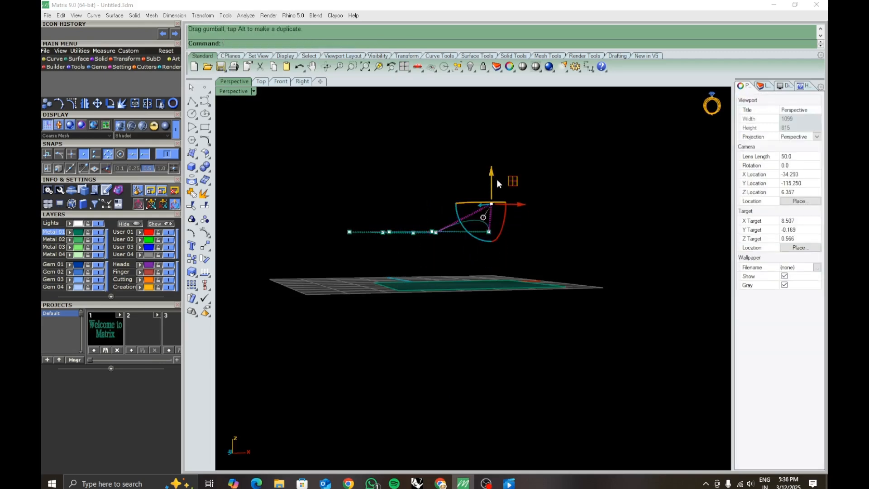
left_click(389, 233)
right_click_drag(389, 233, 463, 348)
key("F11")
- Assign the heart-like curve to the User 01 layer and deselect it
left_click(470, 359)
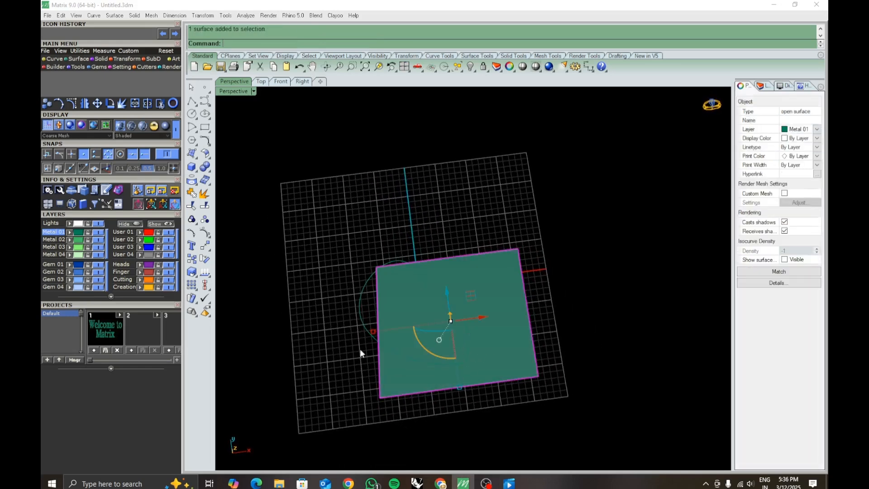
left_click(358, 303)
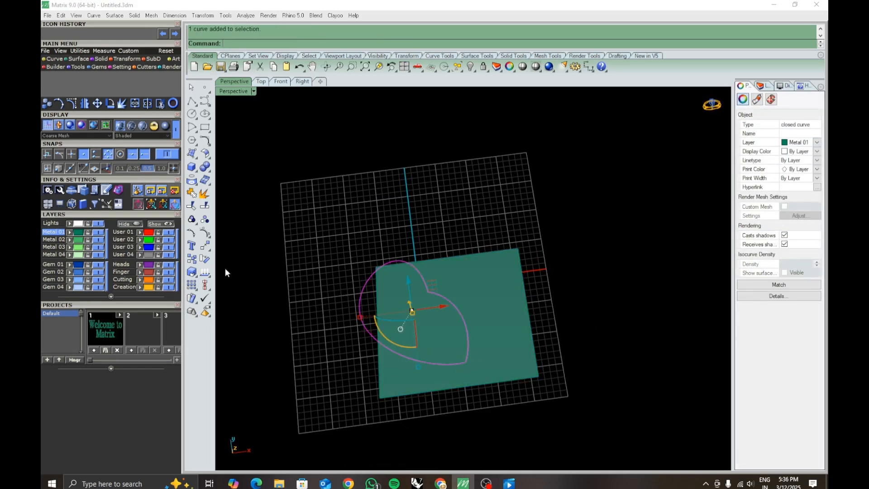
left_click(140, 233)
left_click(370, 269)
right_click_drag(492, 351, 464, 326, "shift")
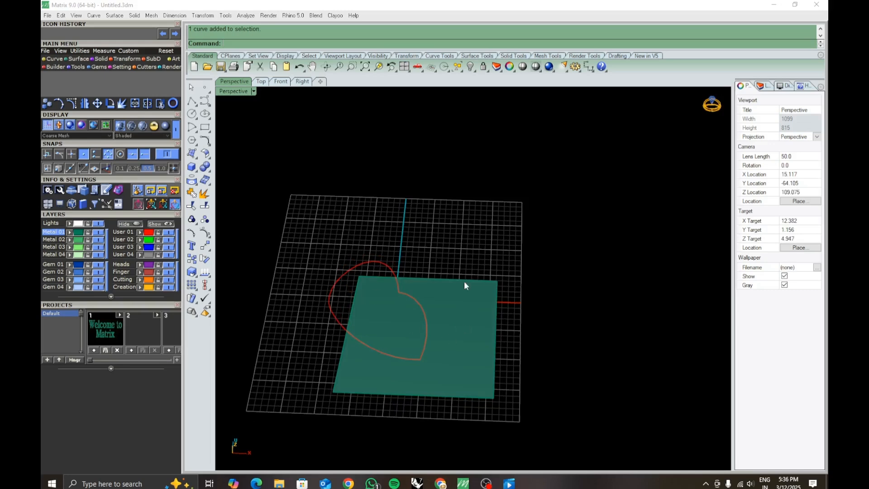
right_click_drag(428, 266, 448, 284)
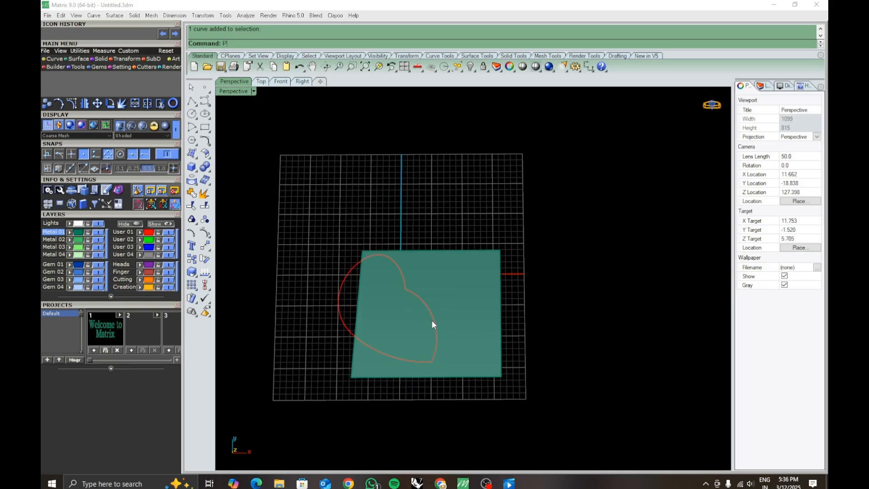
type("roject")
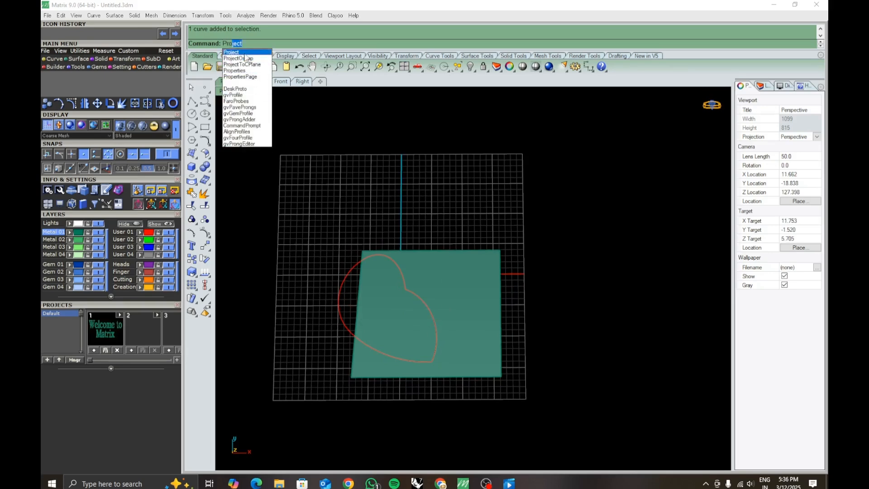
key("Return")
mouse_move(451, 320)
right_mouse_down()
mouse_move(450, 291)
mouse_move(436, 321)
right_mouse_up()
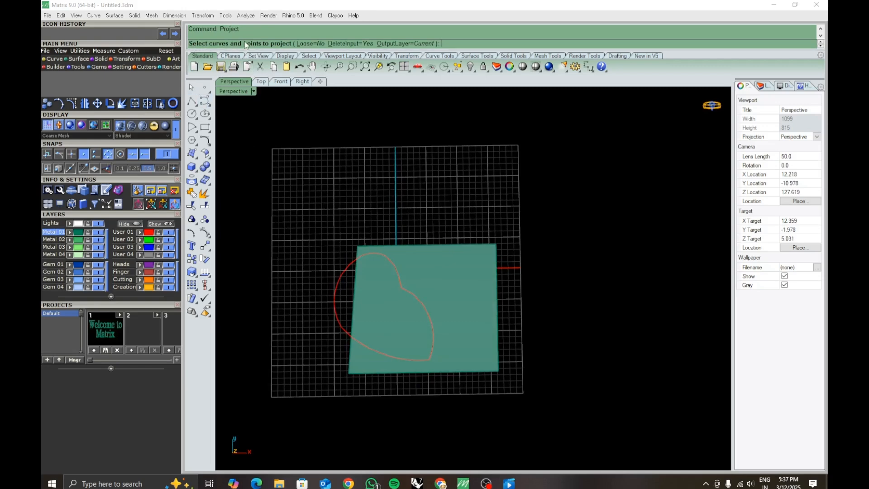
left_click(430, 322)
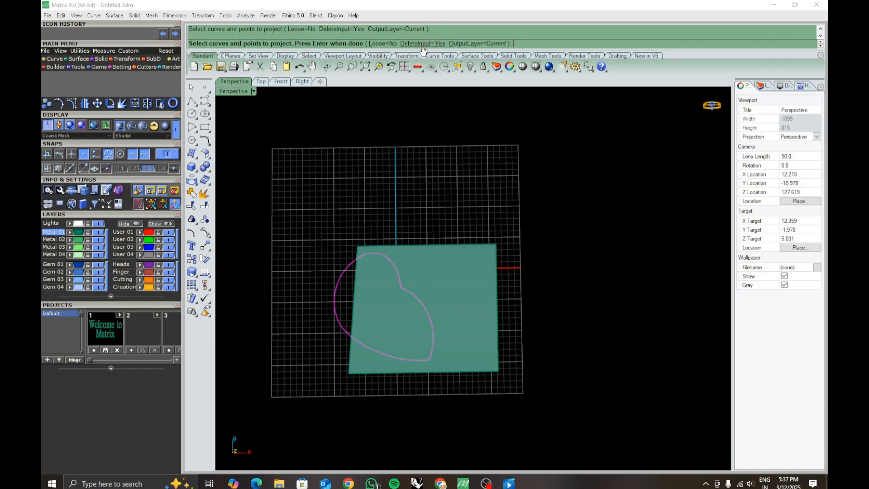
right_click_drag(431, 276, 429, 294)
- Move the red curve to the right so it lies entirely within the surface outline
left_click(425, 317)
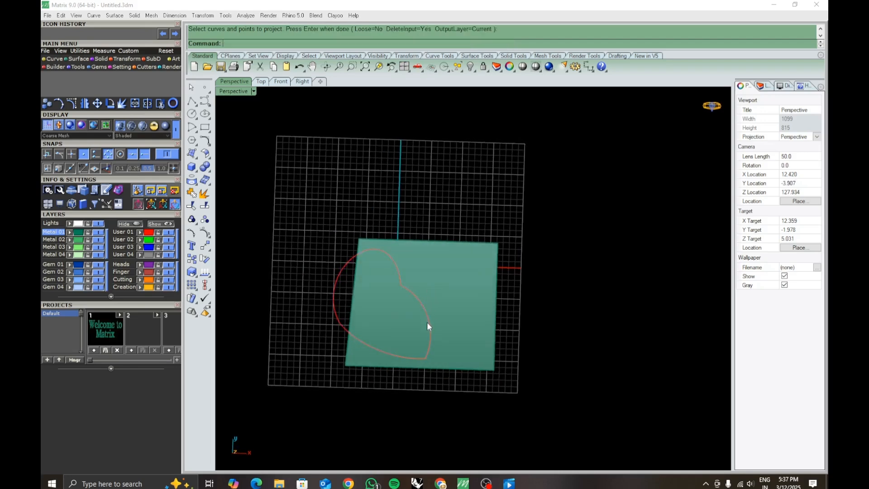
left_click_drag(414, 305, 454, 305)
left_click(556, 326)
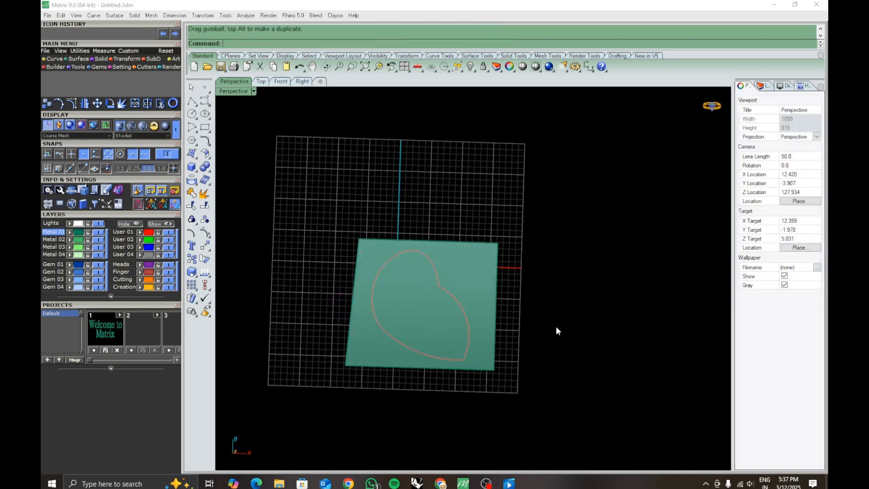
right_click_drag(453, 359, 469, 360)
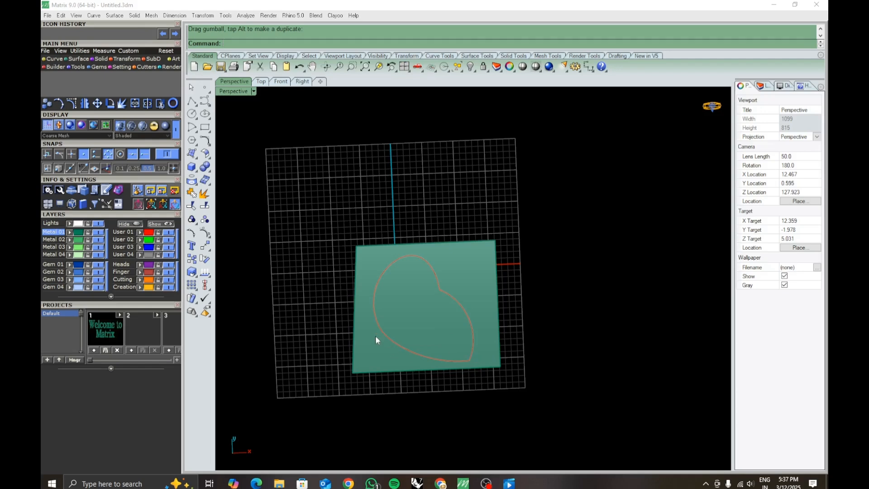
- Project the red curve onto the flat surface with DeleteInput set to Yes and OutputLayer set to Current
left_click(474, 341)
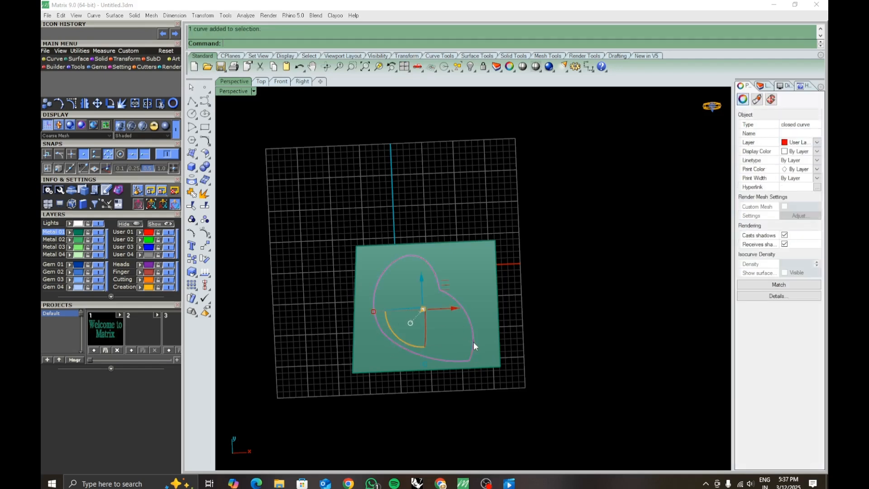
type("Project")
key("Return")
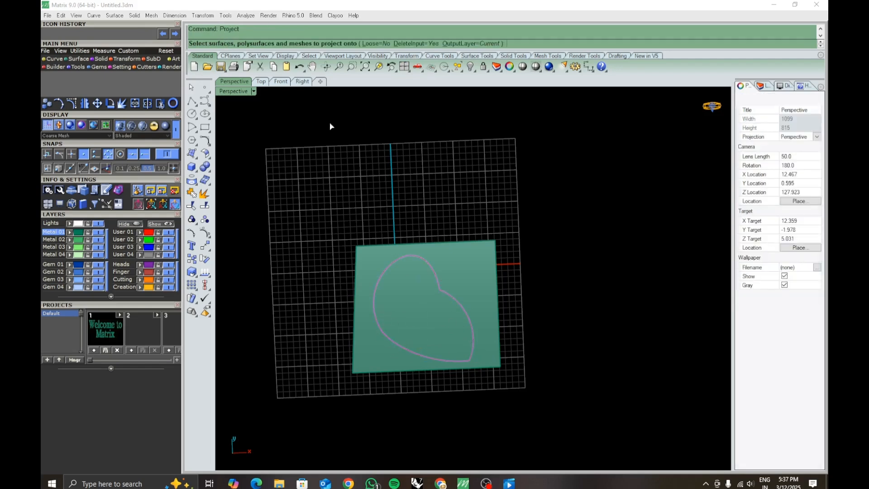
left_click(436, 324)
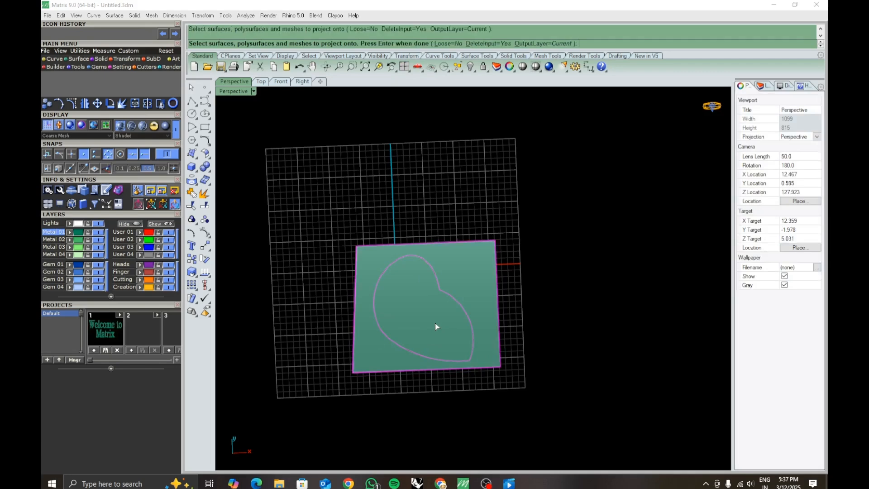
key("Return")
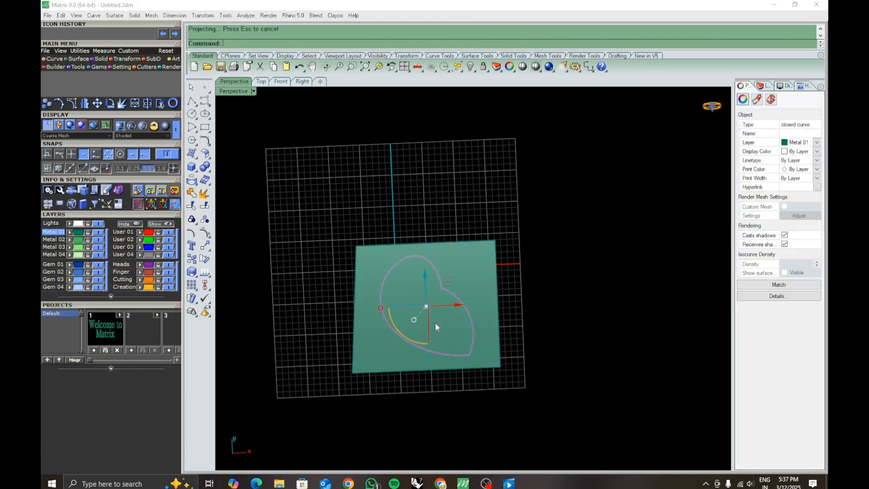
- Delete the flat surface and keep only the projected curve on the grid
right_click_drag(518, 377, 466, 374)
key("Delete")
left_click(463, 363)
left_click(518, 341)
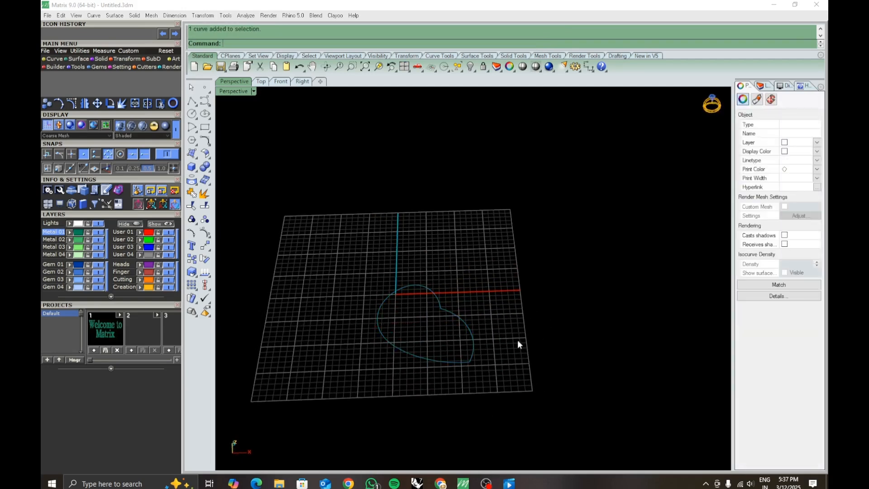
- Delete the projected curve to clear the scene
right_click_drag(517, 341, 356, 253)
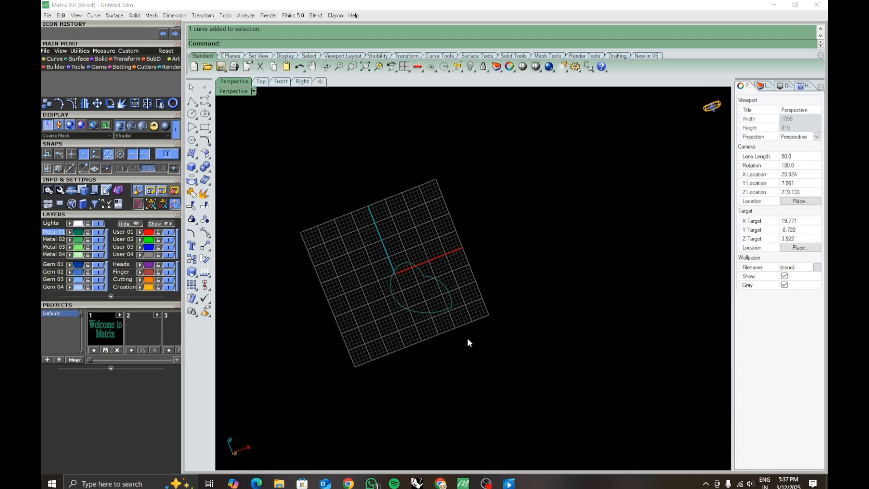
left_click_drag(317, 242, 582, 411)
key("Delete")
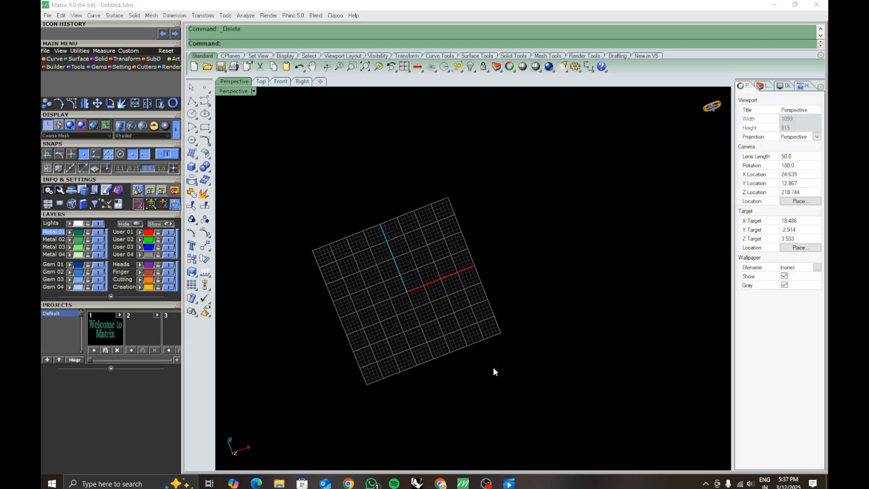
right_click_drag(433, 325, 425, 349)
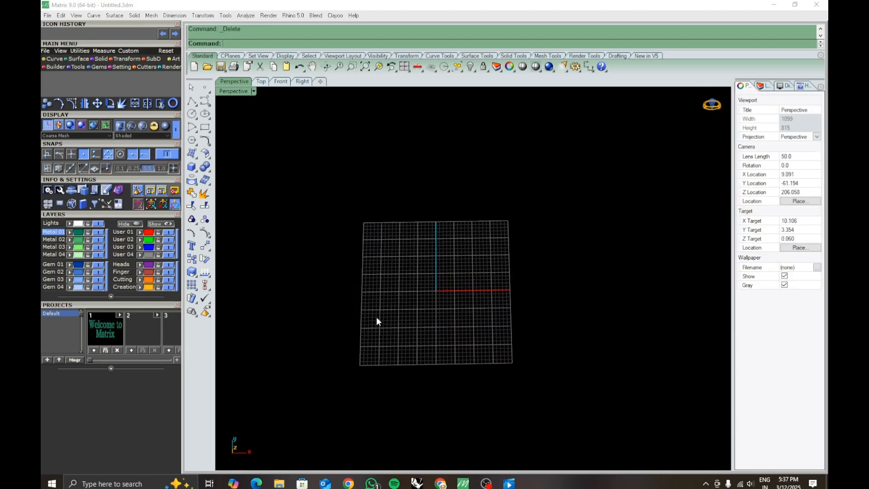
left_click(209, 132)
left_click(209, 147)
mouse_move(476, 354)
right_mouse_down("shift")
mouse_move(466, 345)
mouse_move(488, 353)
right_mouse_up("shift")
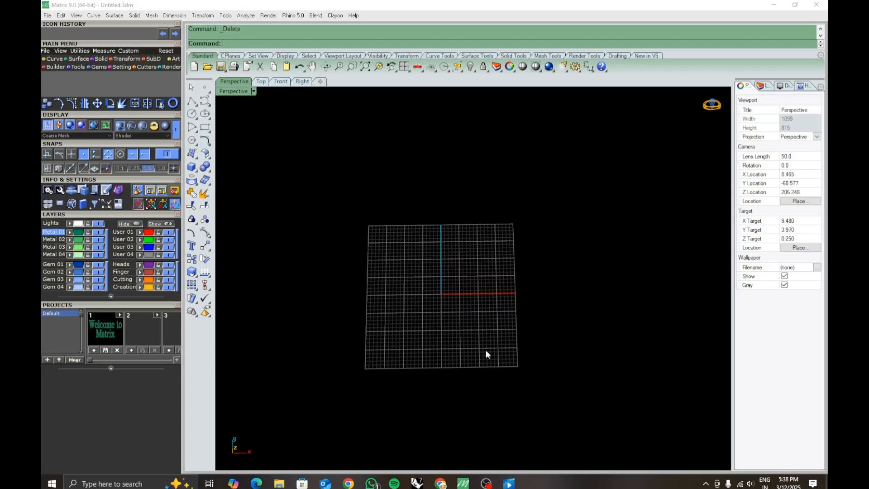
left_click(211, 148)
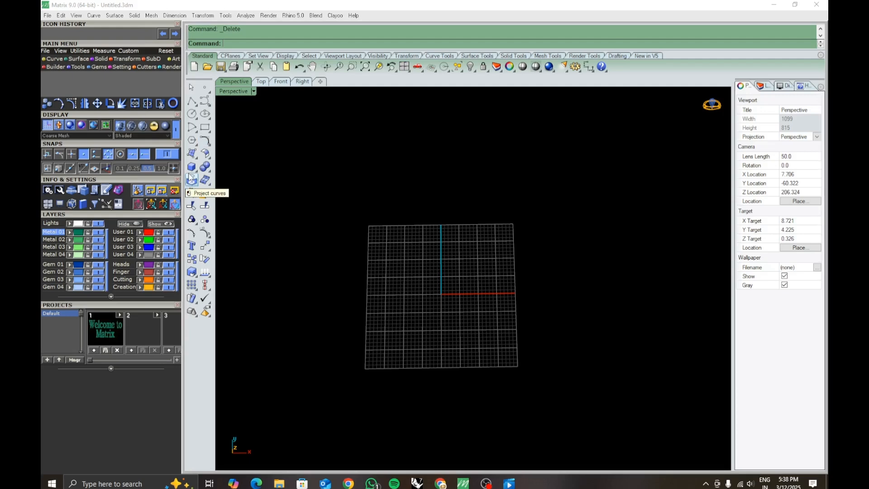
left_click(205, 154)
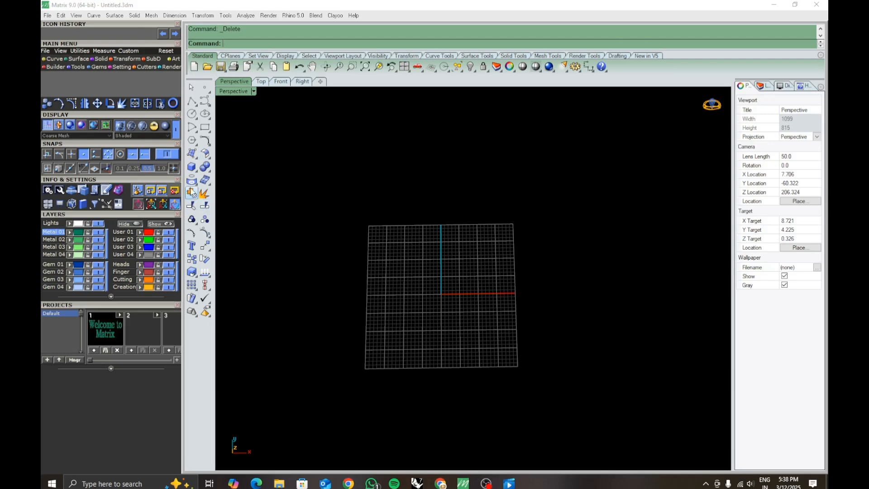
- Draw a triangle on the grid from three separate polyline segments that meet at their endpoints
left_click(194, 102)
left_click(402, 224)
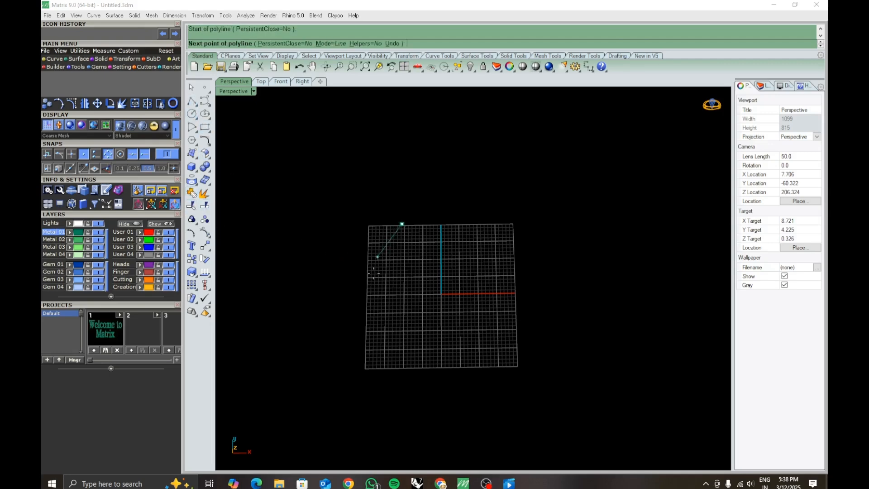
left_click(379, 315)
key("Return")
key("Return")
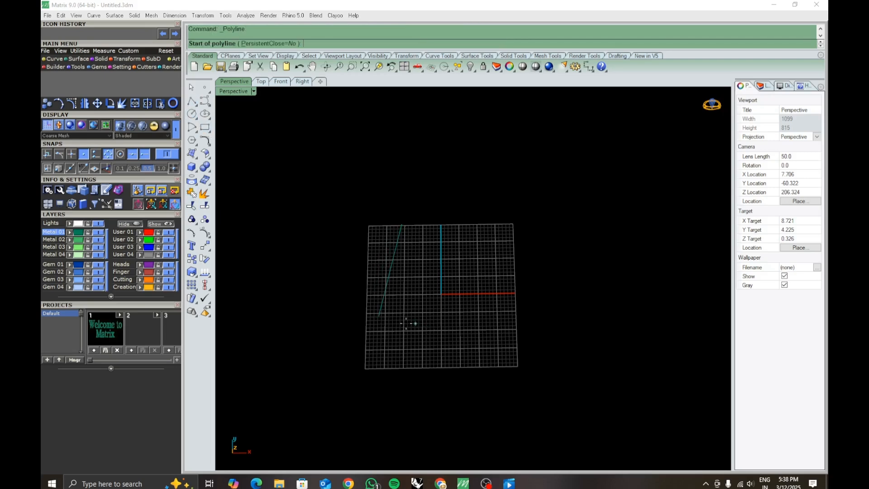
left_click(379, 316)
left_click(472, 326)
left_click(402, 224)
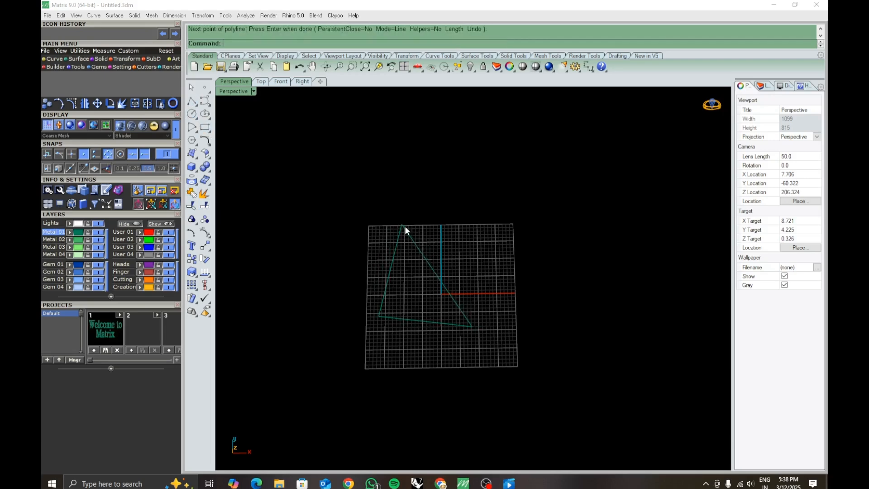
- Join the triangle's three lines and select the result to check that it is one curve
left_click_drag(318, 213, 528, 386)
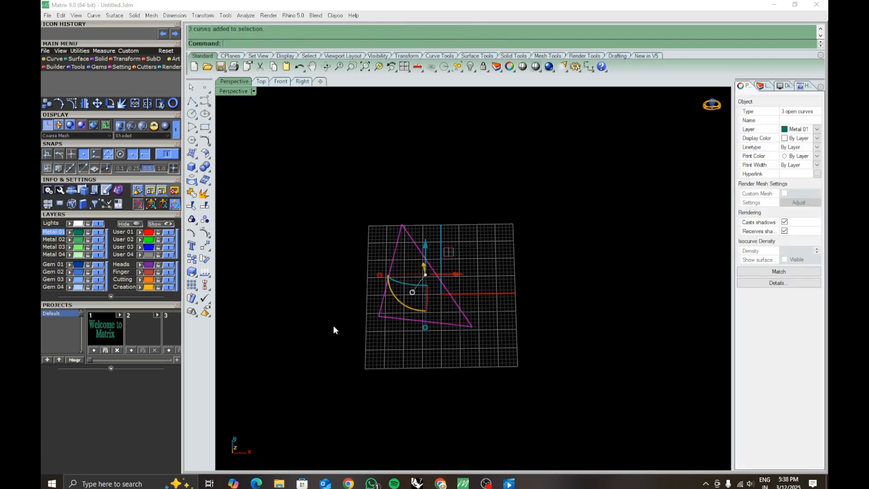
left_click(191, 193)
left_click(418, 377)
left_click(422, 320)
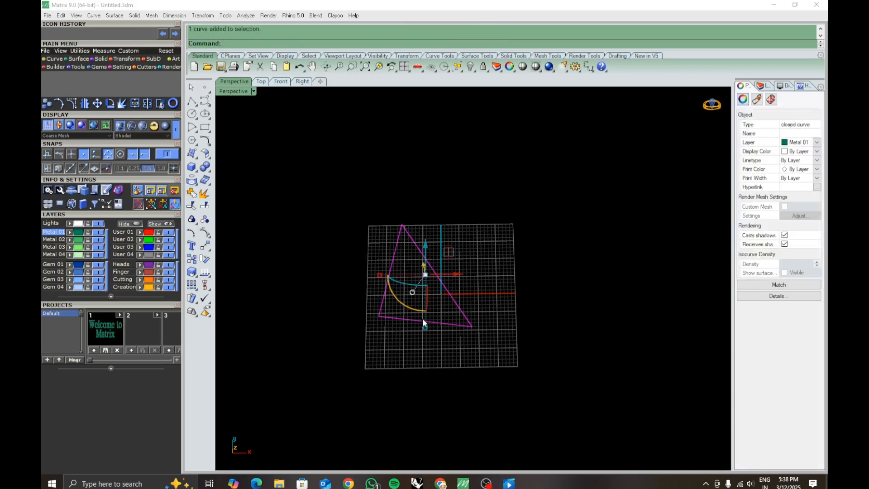
left_click(461, 360)
- Undo the join and select the triangle's sides individually to compare them with the joined curve
left_click(459, 325)
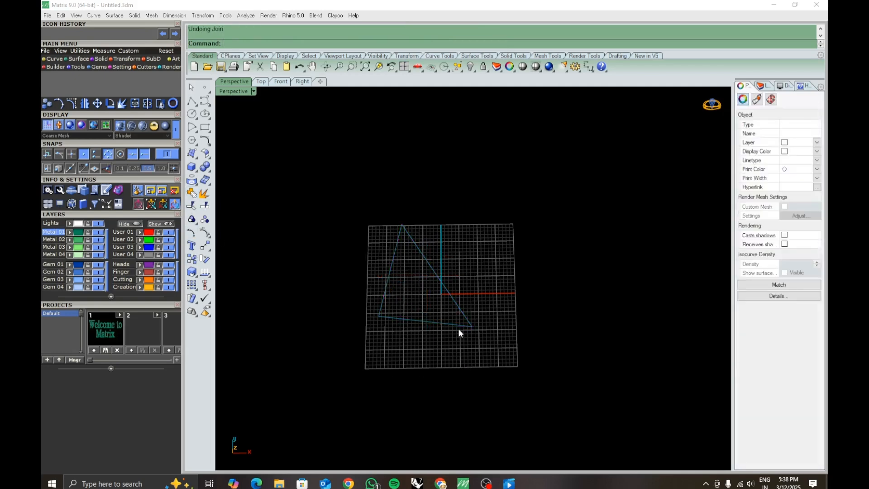
key("Escape")
left_click(464, 317)
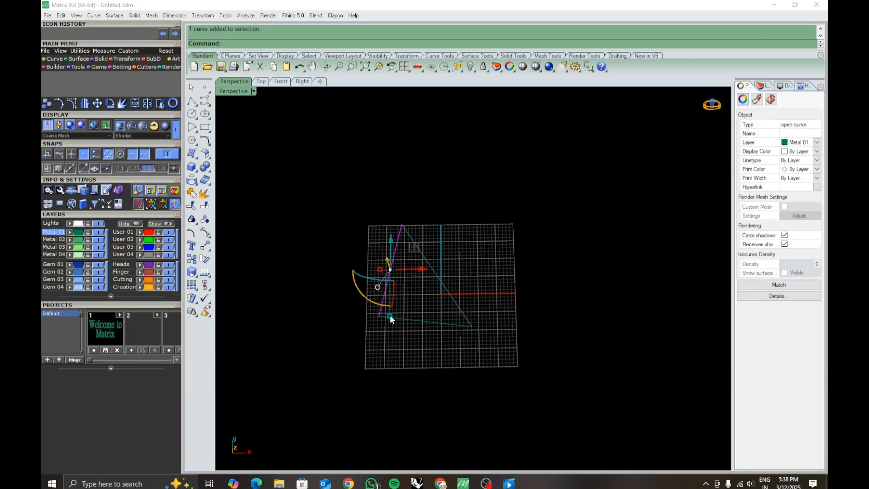
left_click(461, 313)
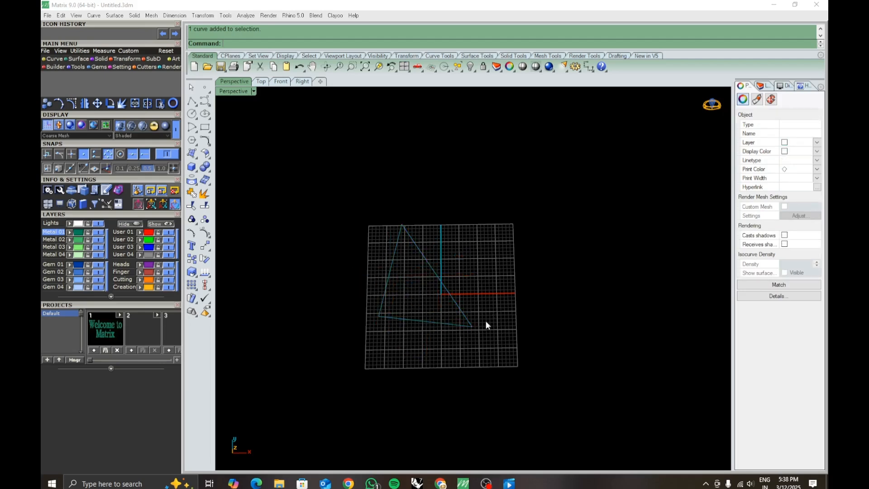
- Show the control points of the triangle's longest side and move its upper endpoint away from the top corner to open a gap
scroll(486, 320, "up", 5)
scroll(498, 353, "down", 2)
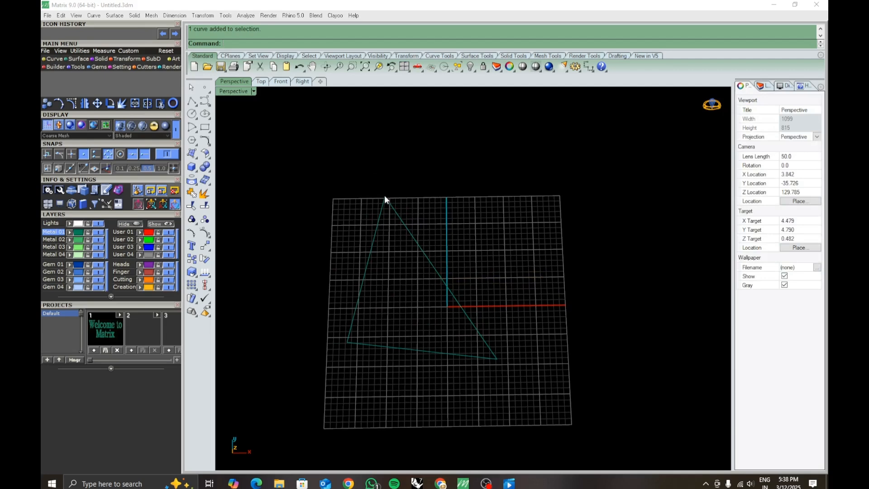
left_click(393, 209)
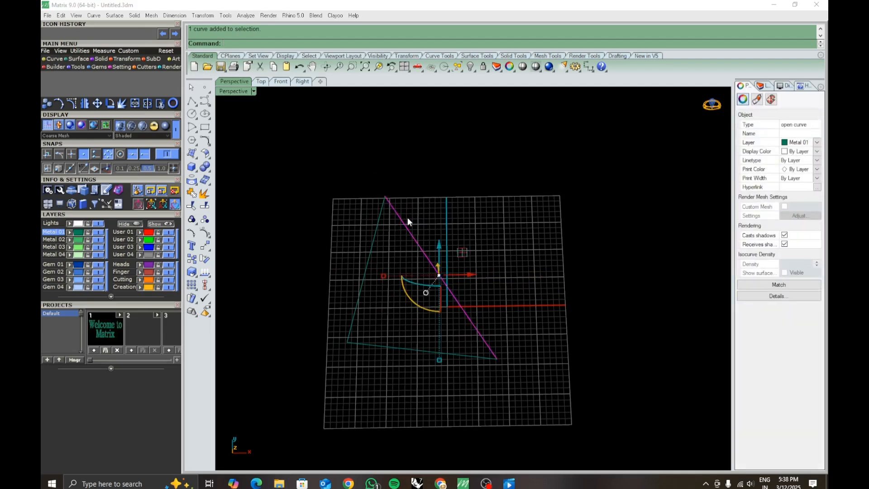
key("F10")
left_click(385, 196)
left_click_drag(408, 175, 427, 167)
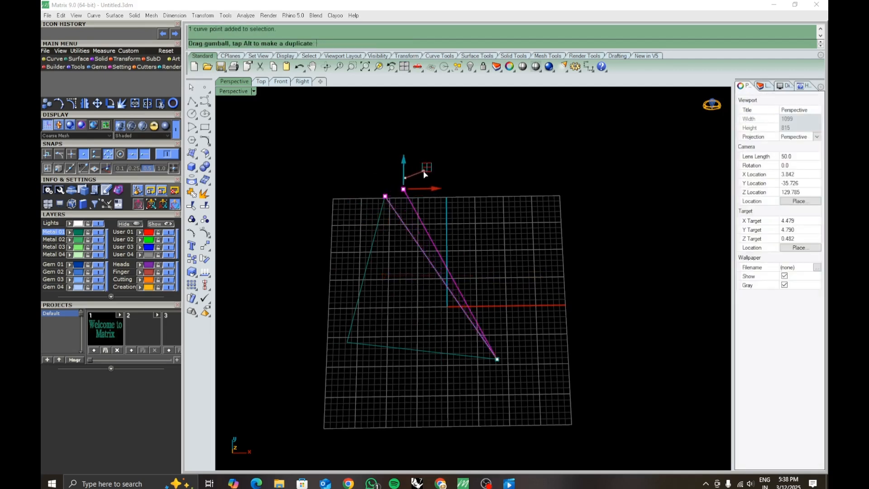
left_click(460, 213)
key("Escape")
- Join the three lines of the gapped triangle and select the result to check its curve type
left_click_drag(330, 159, 578, 406)
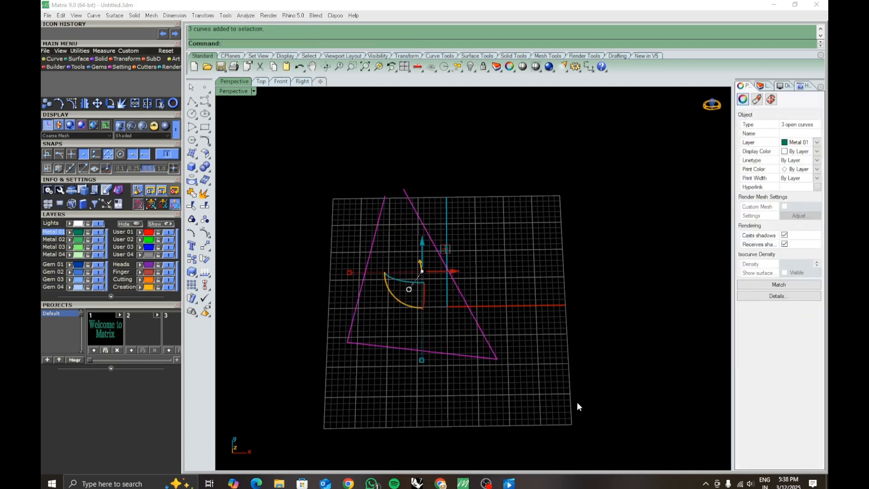
key("ctrl+j")
left_click(510, 287)
scroll(426, 232, "down", 1)
left_click(427, 232)
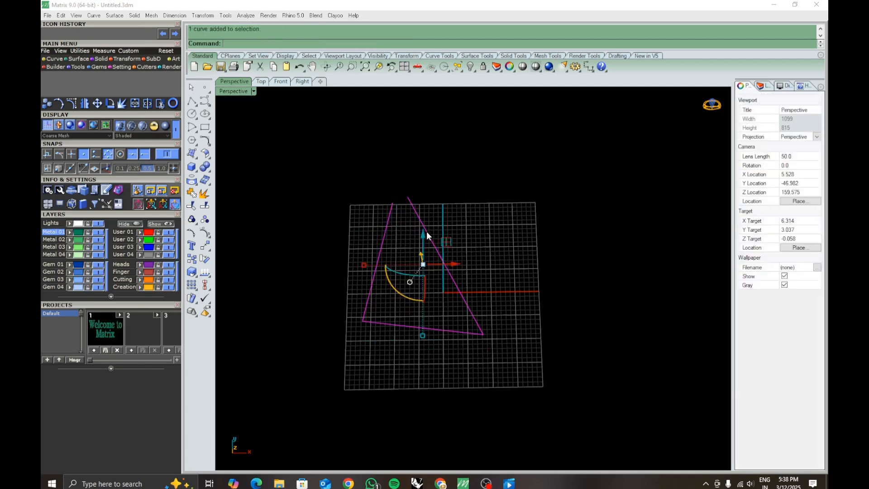
- Show the joined curve's control points, snap its loose upper end onto the other open end, and reselect the curve to check closure
scroll(458, 328, "up", 2)
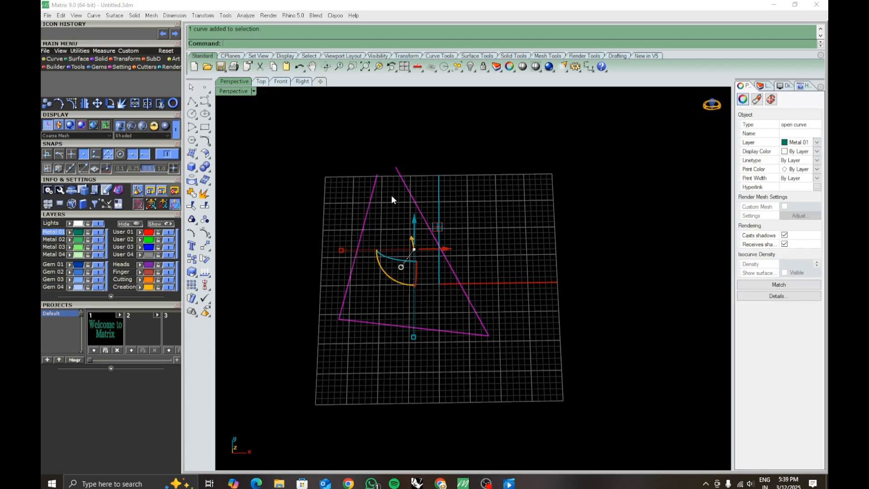
key("F10")
left_click_drag(396, 168, 377, 173)
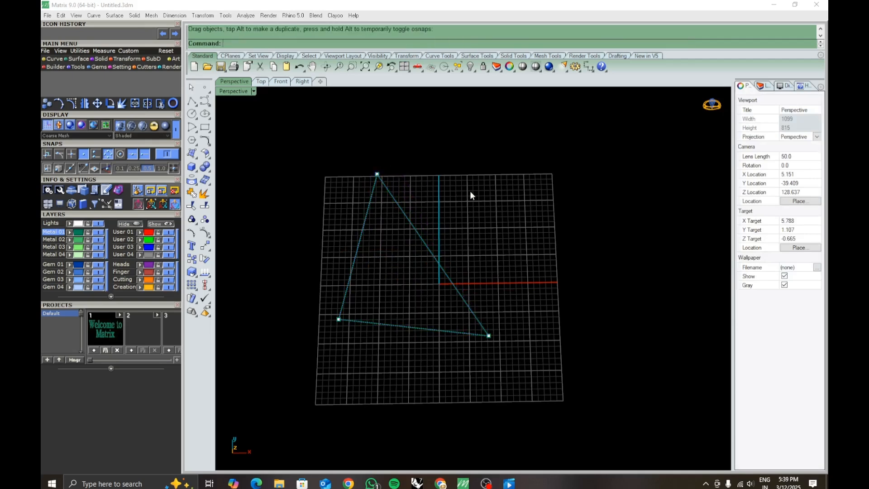
key("F10")
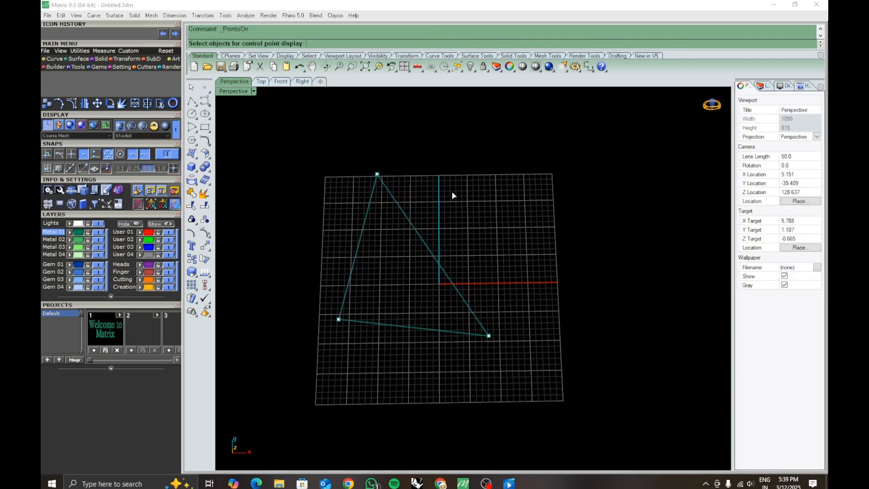
key("Escape")
key("Escape")
left_click(415, 233)
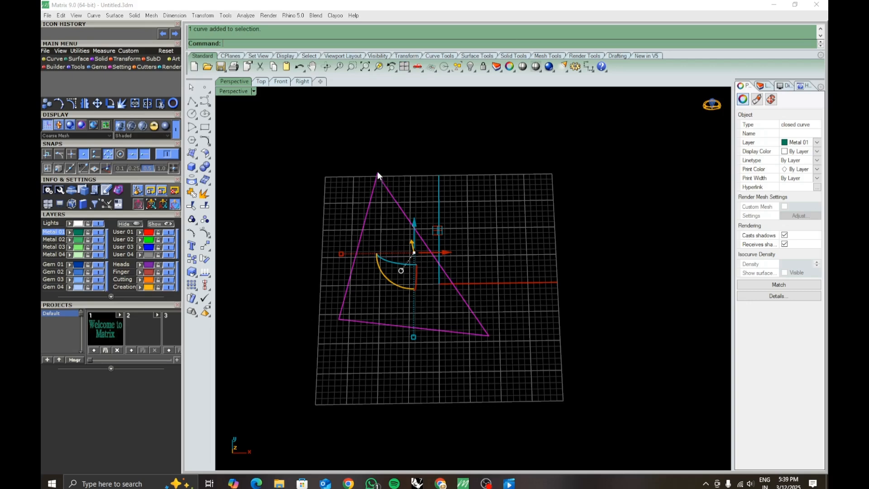
- Delete the triangle curve to clear the scene
left_click(428, 219)
left_click_drag(317, 163, 563, 387)
key("Delete")
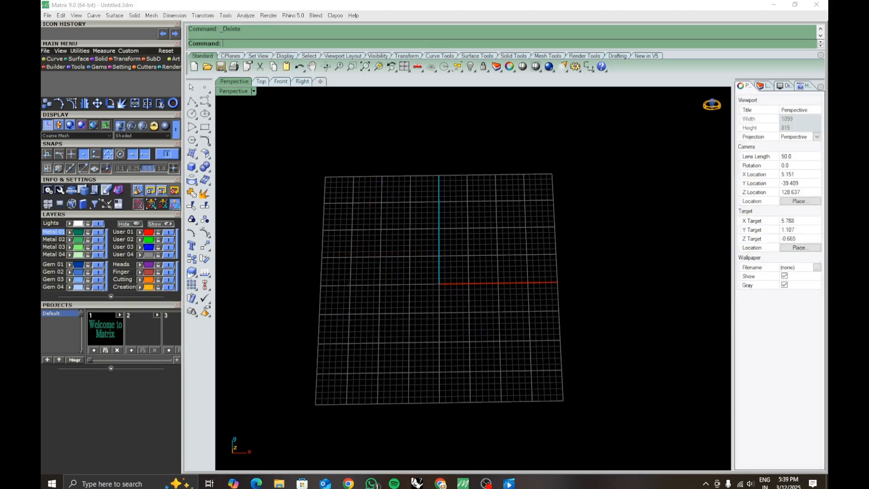
- Switch to the Chrome window showing the VIDHII CREATION YouTube channel page
left_click(196, 184)
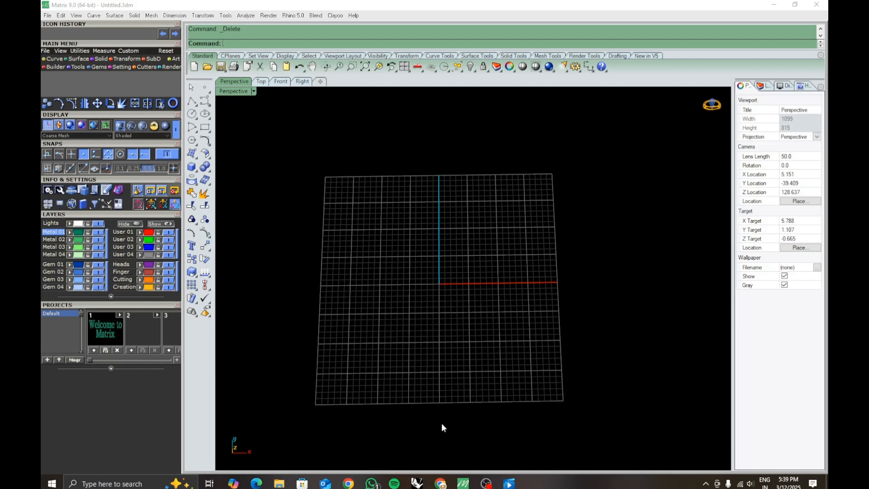
left_click(440, 482)
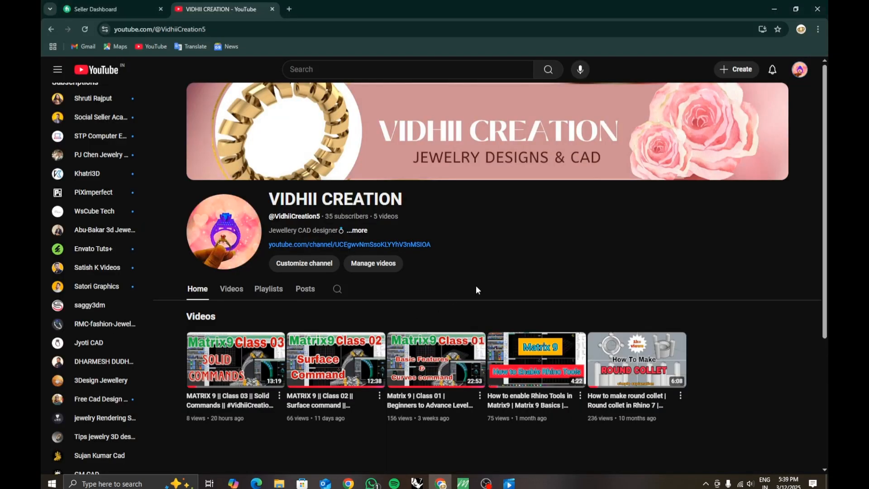